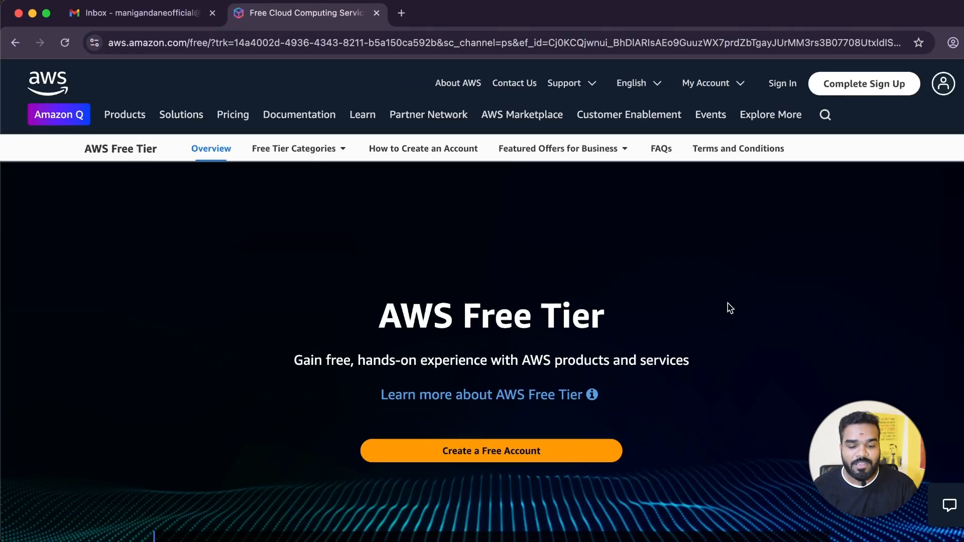
# Highlight and clear the AWS Free Tier heading, then scroll down to the Free Tier details cards
pyautogui.moveTo(715, 315); pyautogui.dragTo(356, 318)
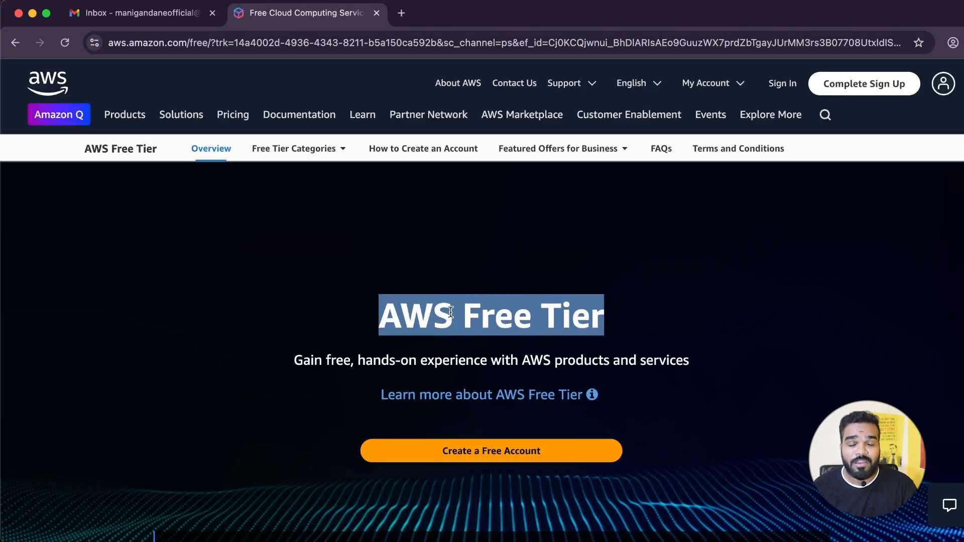
pyautogui.click(701, 328)
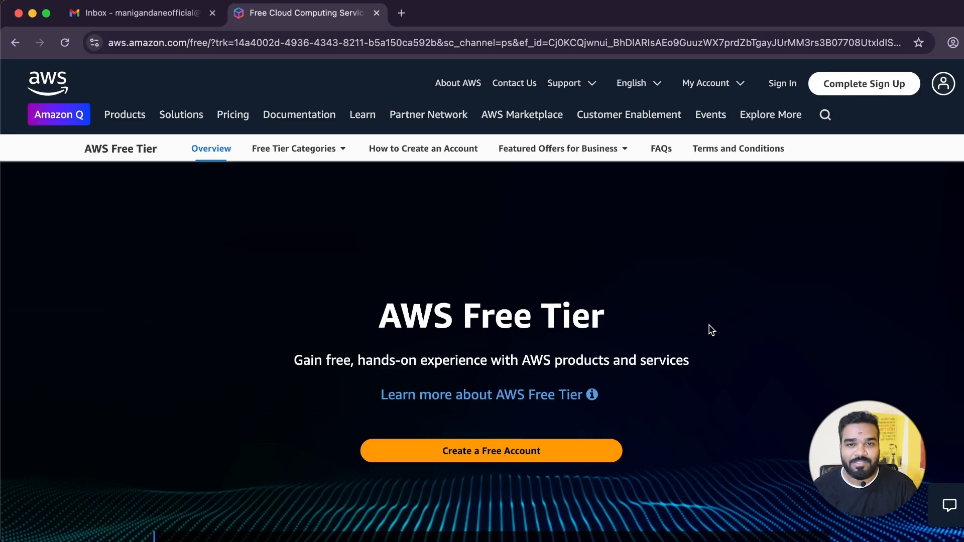
pyautogui.scroll(-6, 711, 330)
pyautogui.scroll(-2, 711, 329)
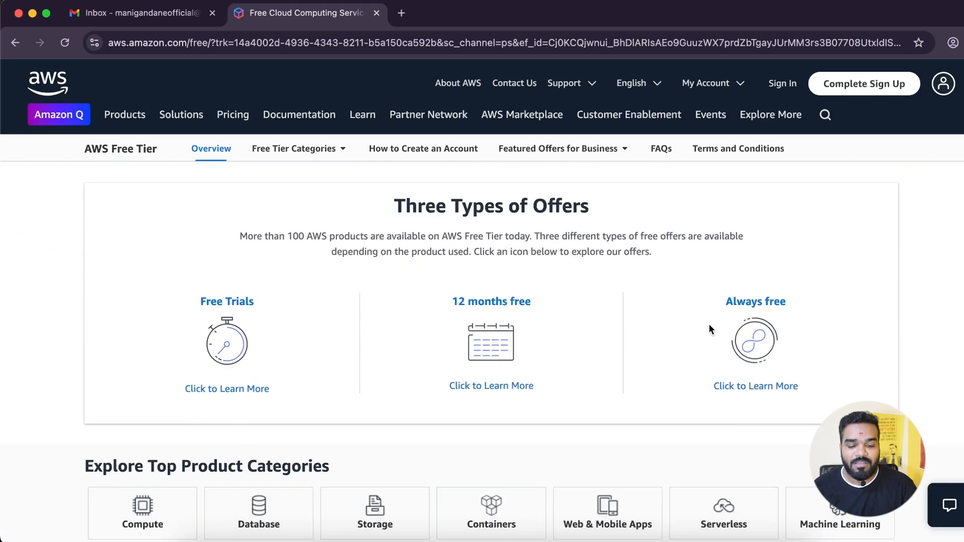
pyautogui.scroll(-8, 585, 316)
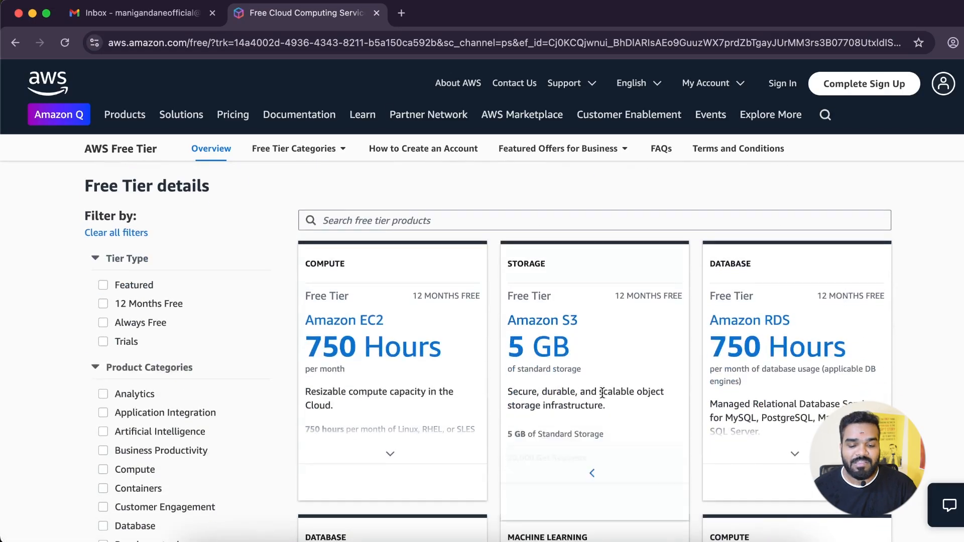
pyautogui.moveTo(711, 409)
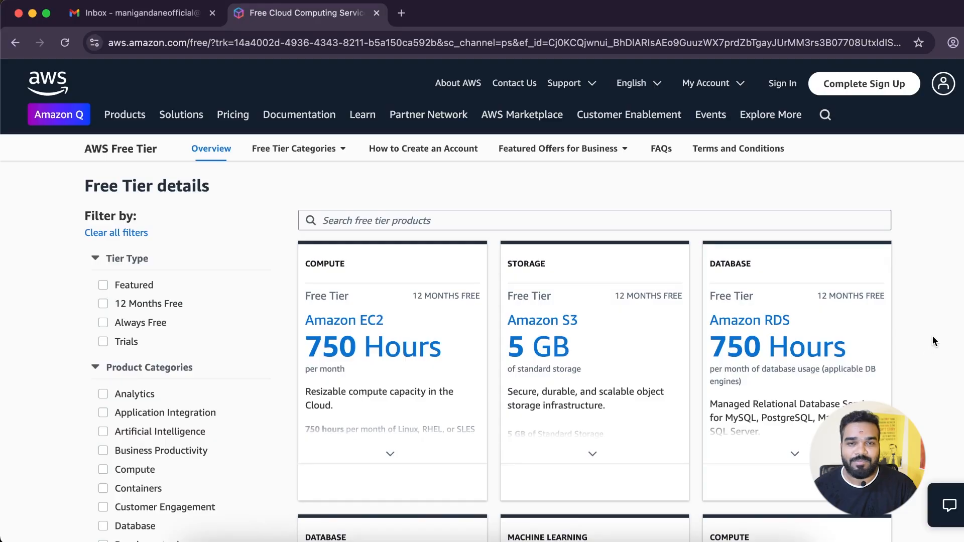
pyautogui.scroll(10, 935, 333)
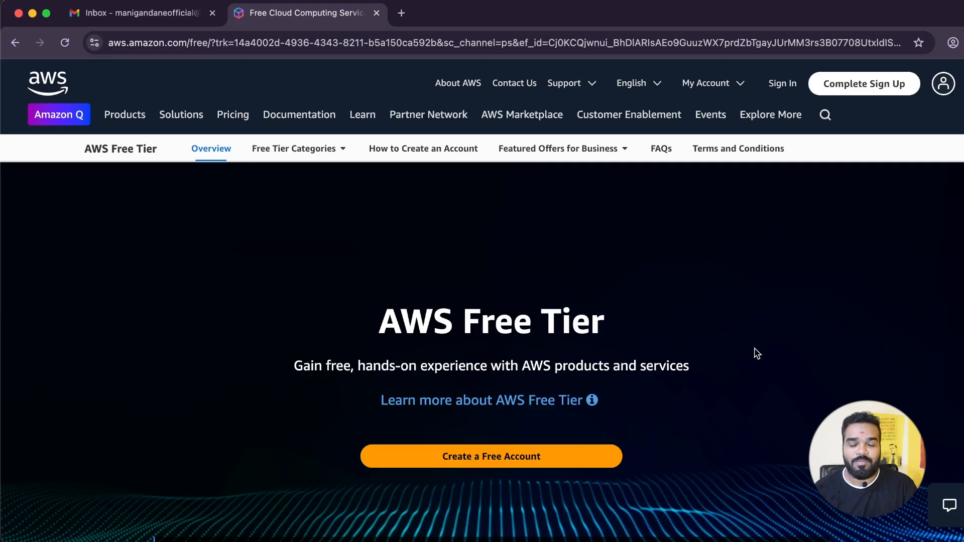
# Start a free account with the root user's Gmail address and an account name, and request email verification
pyautogui.click(541, 462)
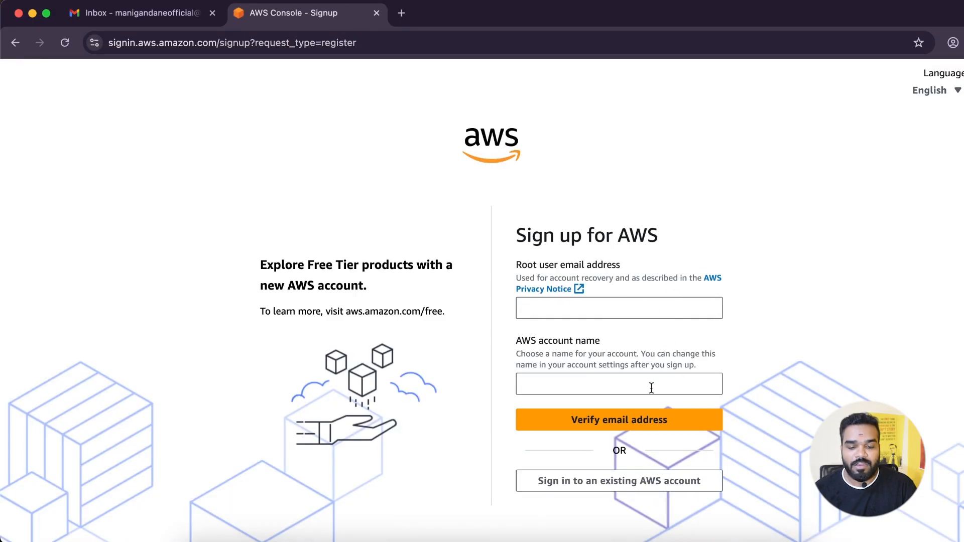
pyautogui.click(658, 307)
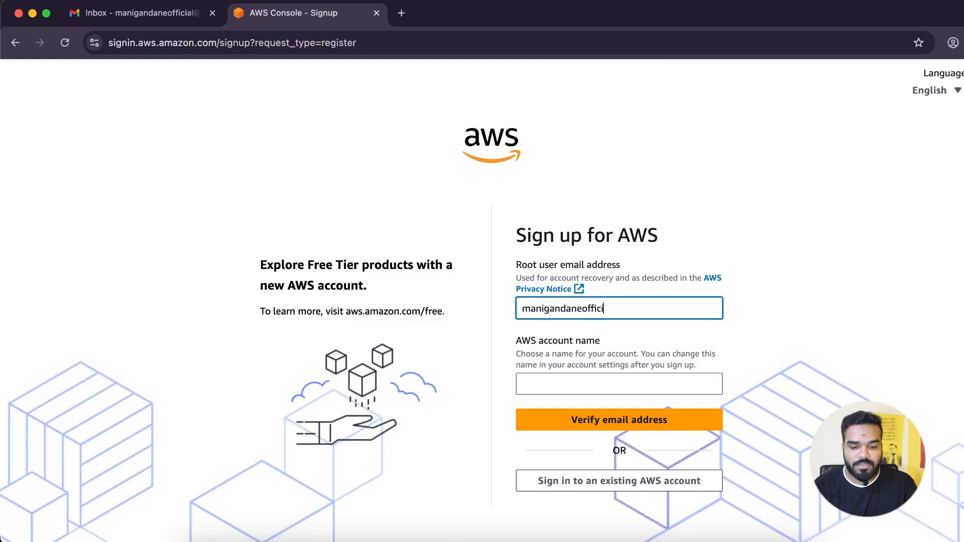
pyautogui.write('@gmail.com')
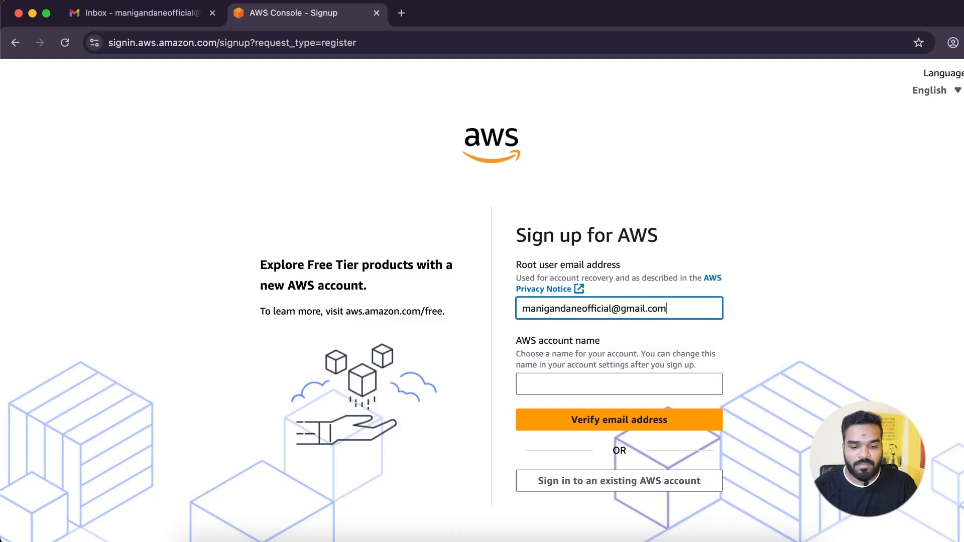
pyautogui.click(666, 377)
pyautogui.write('m')
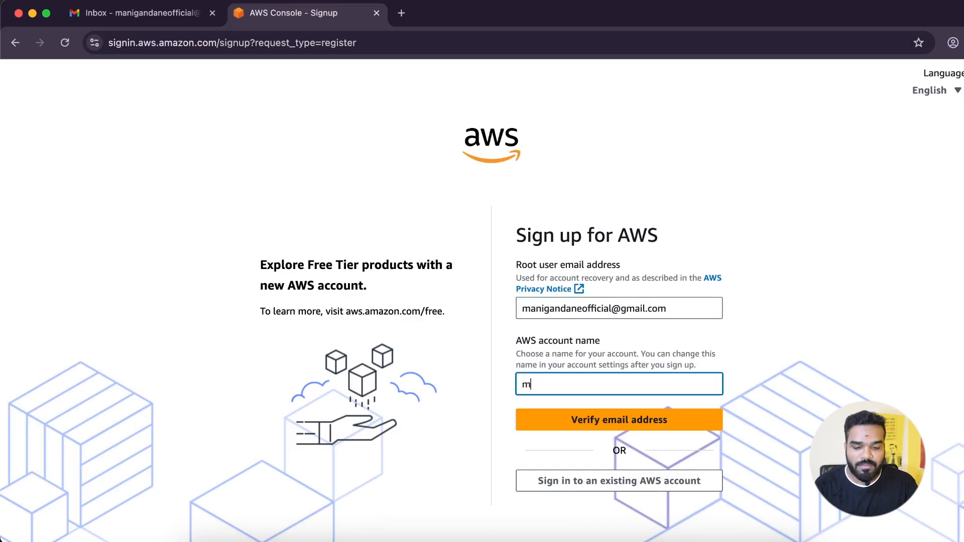
pyautogui.write('anicodes')
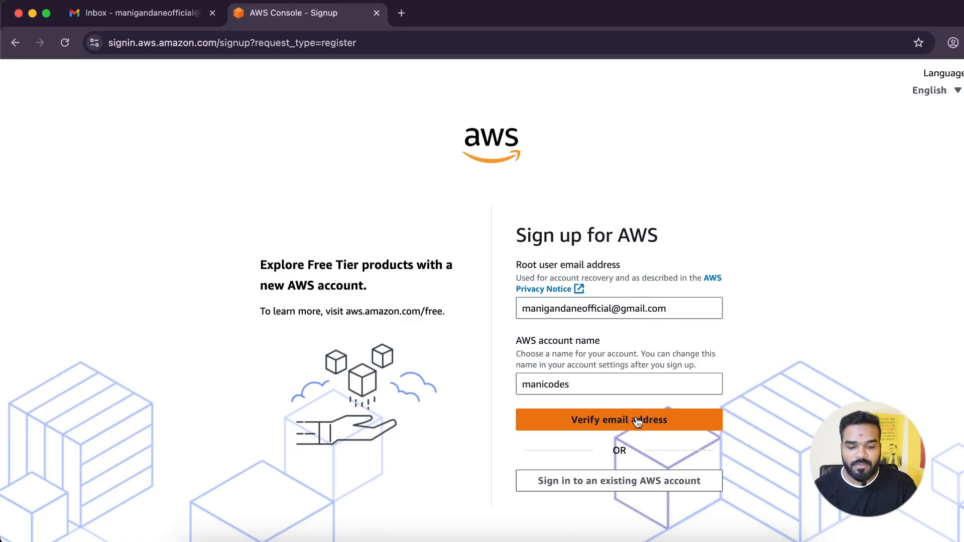
pyautogui.click(632, 423)
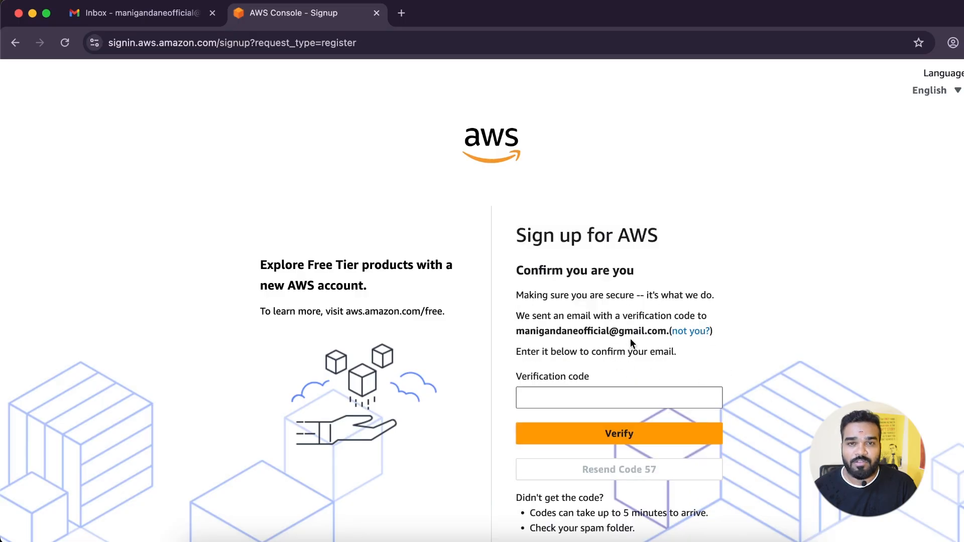
# Copy the verification code from the Verify your email address message in Gmail
pyautogui.click(146, 15)
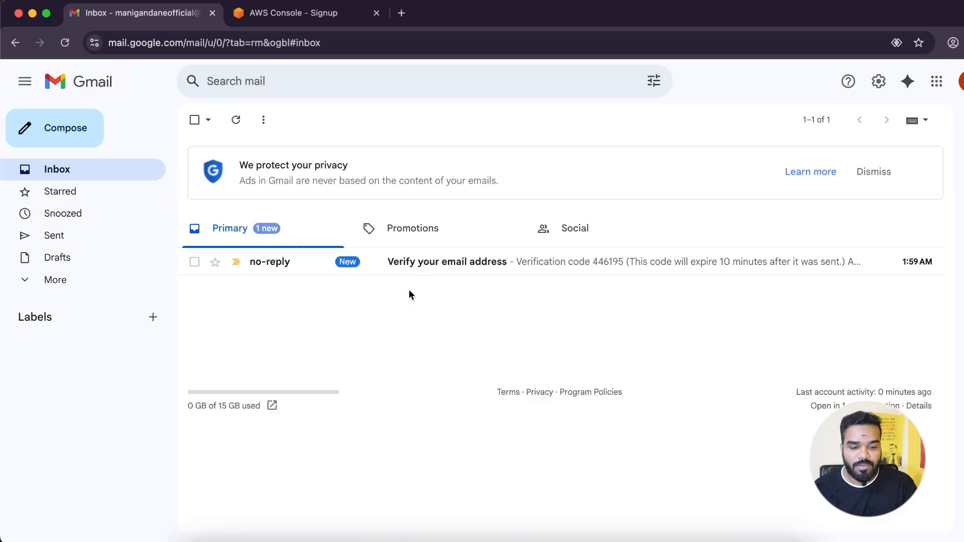
pyautogui.click(517, 271)
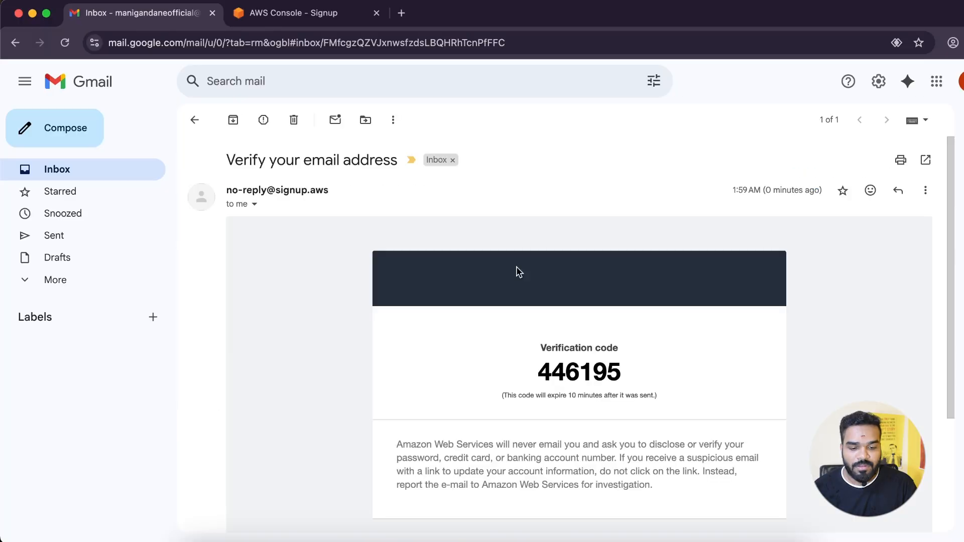
pyautogui.doubleClick(571, 374)
pyautogui.press('super+c')
pyautogui.click(281, 14)
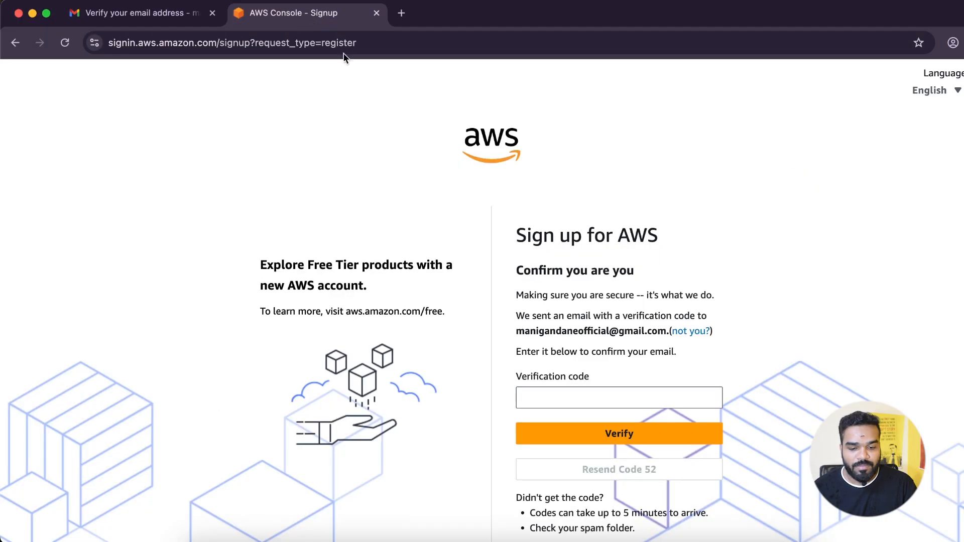
# Paste the emailed verification code and verify the email address
pyautogui.click(675, 399)
pyautogui.press('super+v')
pyautogui.click(689, 434)
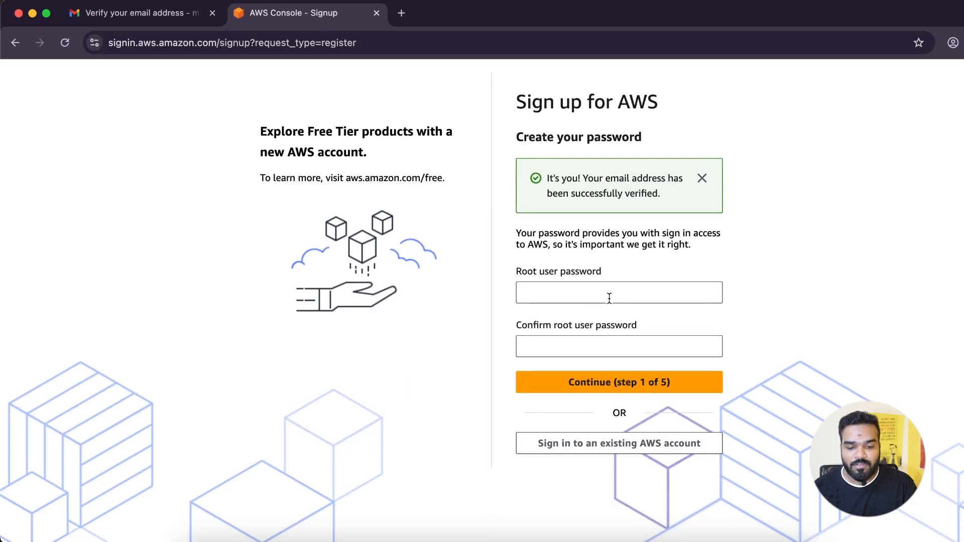
# Enter and confirm a root user password and submit it
pyautogui.click(609, 299)
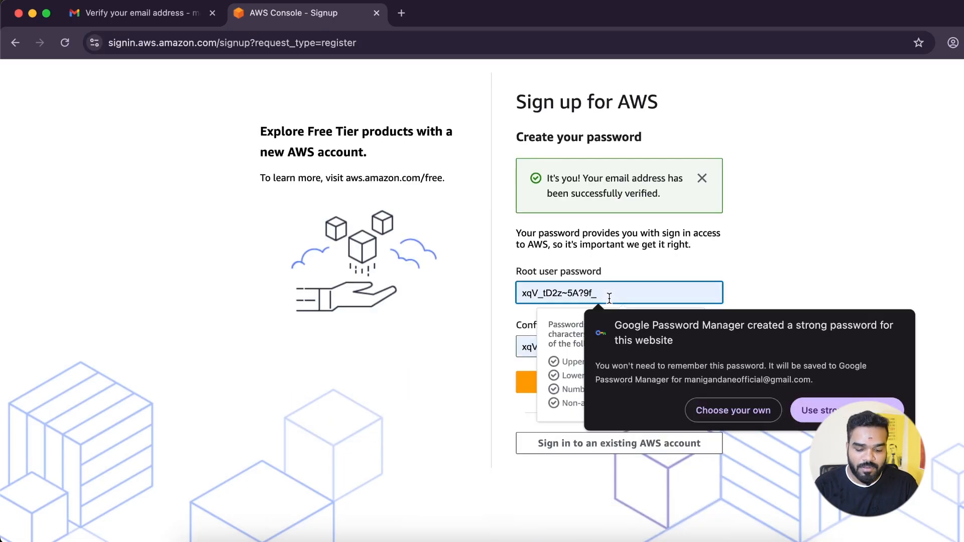
pyautogui.write('M••••••••')
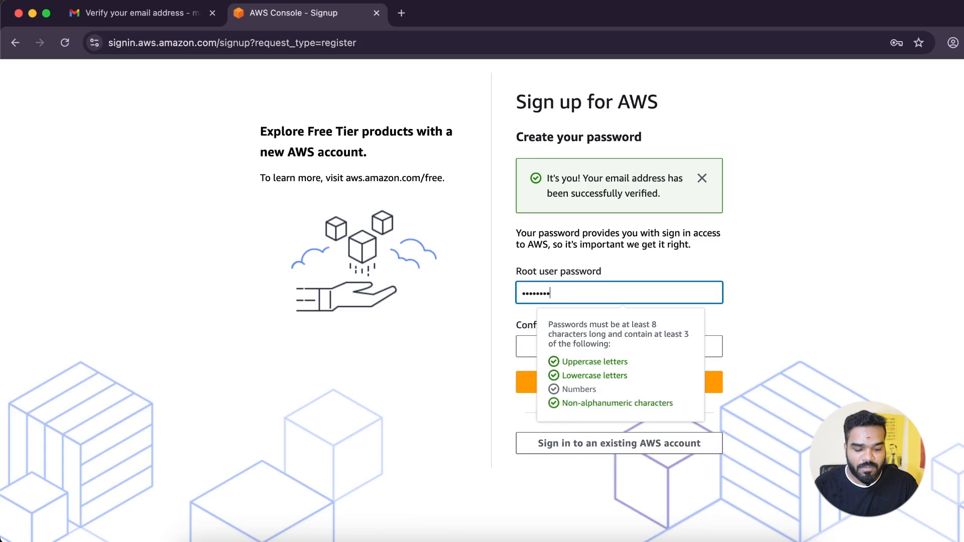
pyautogui.click(576, 350)
pyautogui.write('•••••••••')
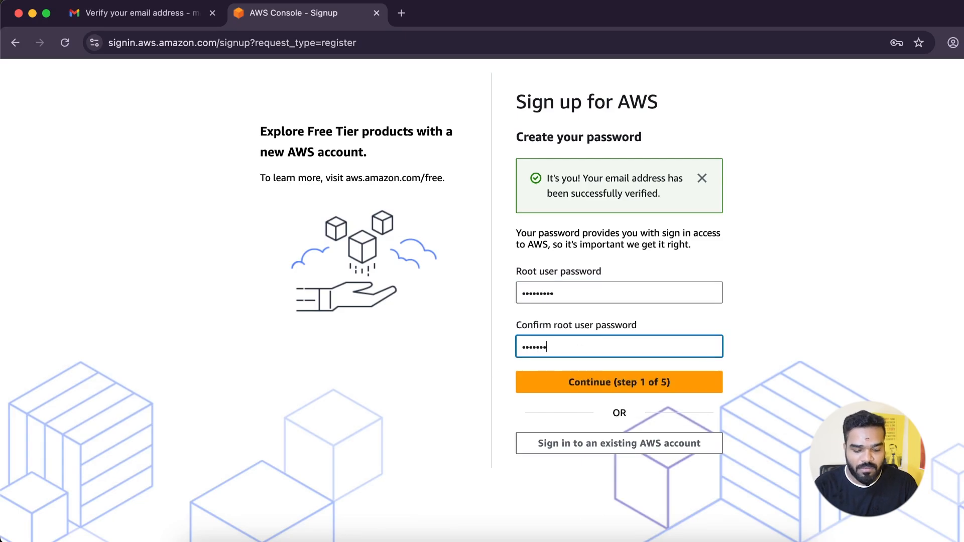
pyautogui.click(655, 388)
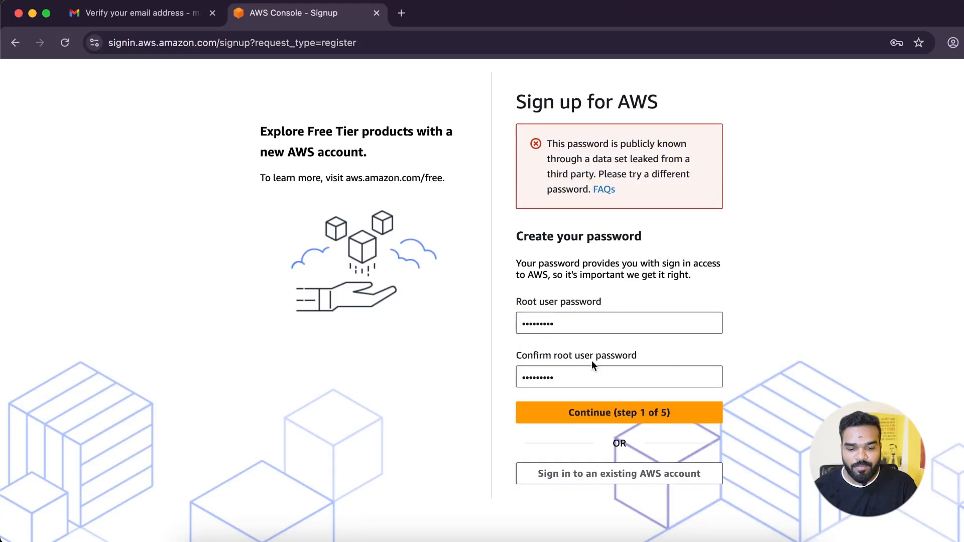
# Replace the rejected leaked password with a new confirmed password and continue
pyautogui.moveTo(623, 329); pyautogui.dragTo(490, 332)
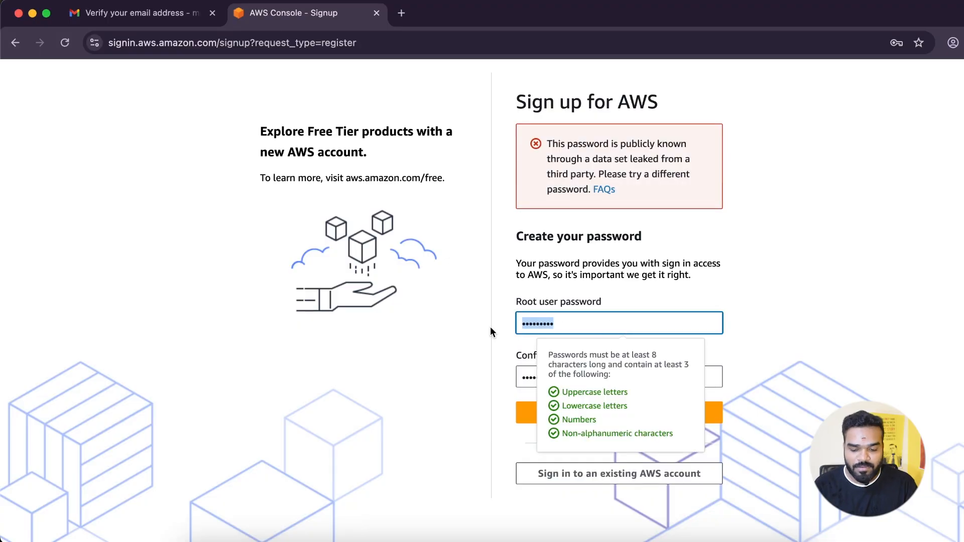
pyautogui.press('BackSpace')
pyautogui.write('•••')
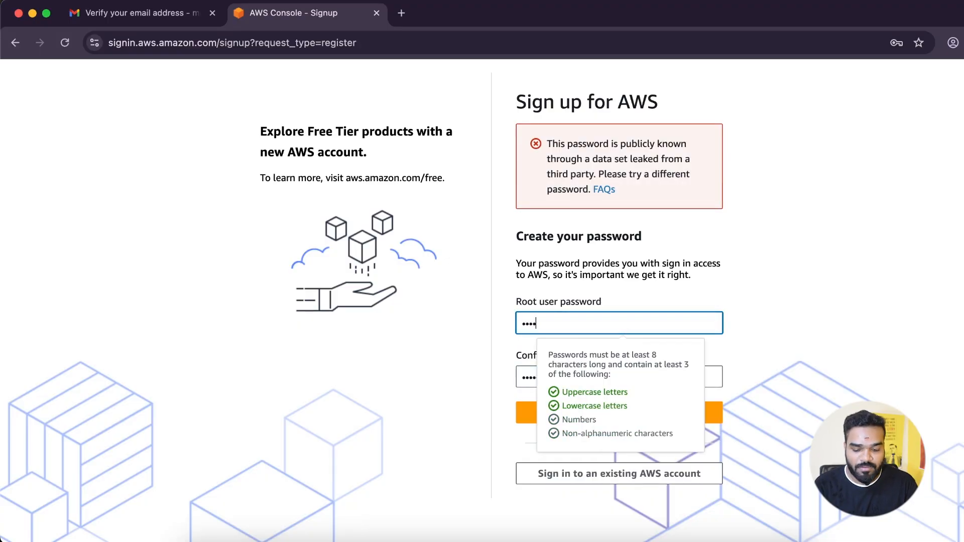
pyautogui.write('••••••••••••')
pyautogui.press('Tab')
pyautogui.write('••••••')
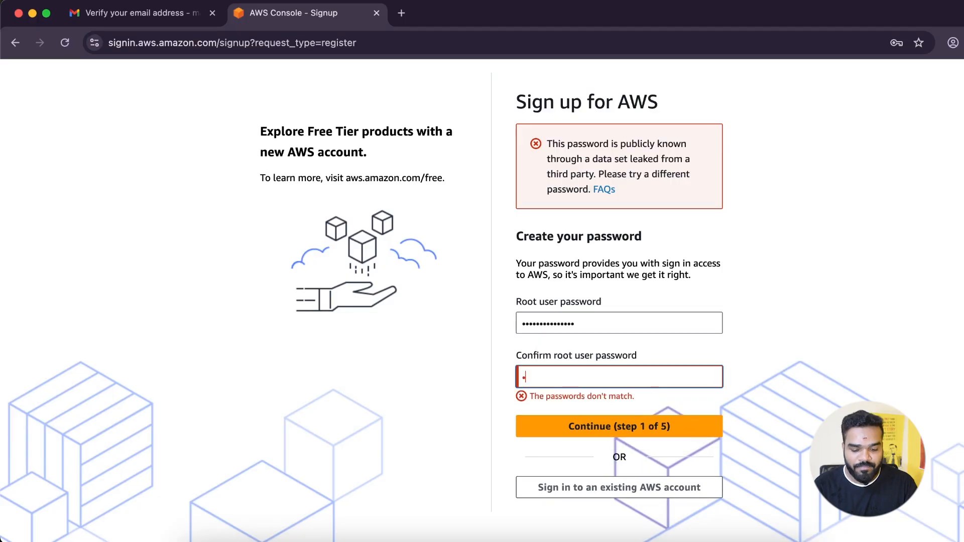
pyautogui.write('•••••••••')
pyautogui.click(597, 418)
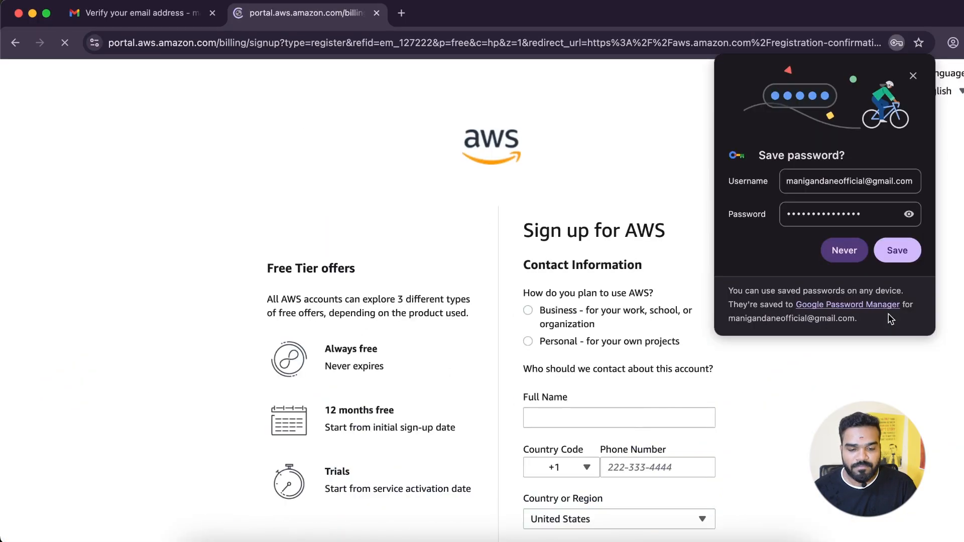
# Enter the contact's full name and phone number with India's +91 country code
pyautogui.click(843, 249)
pyautogui.scroll(-3, 863, 350)
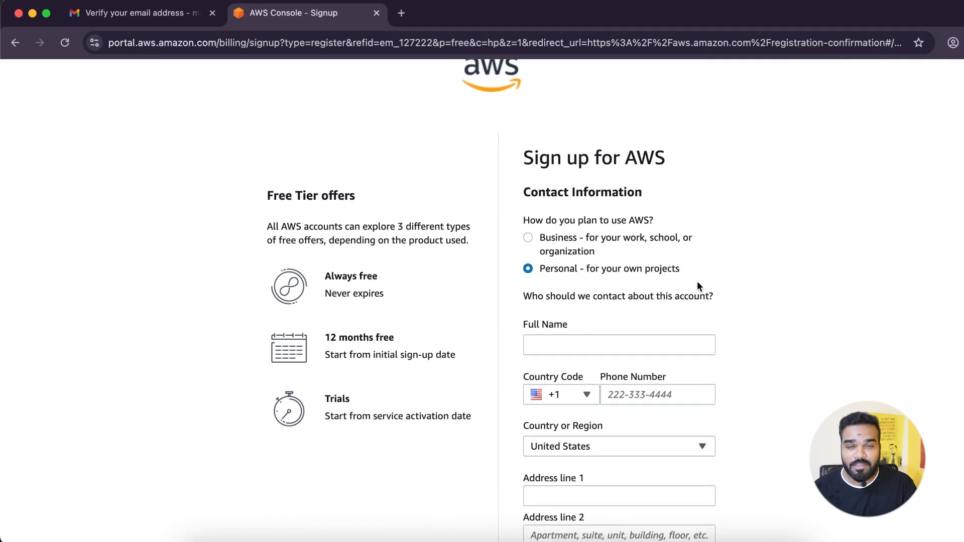
pyautogui.scroll(-1, 773, 328)
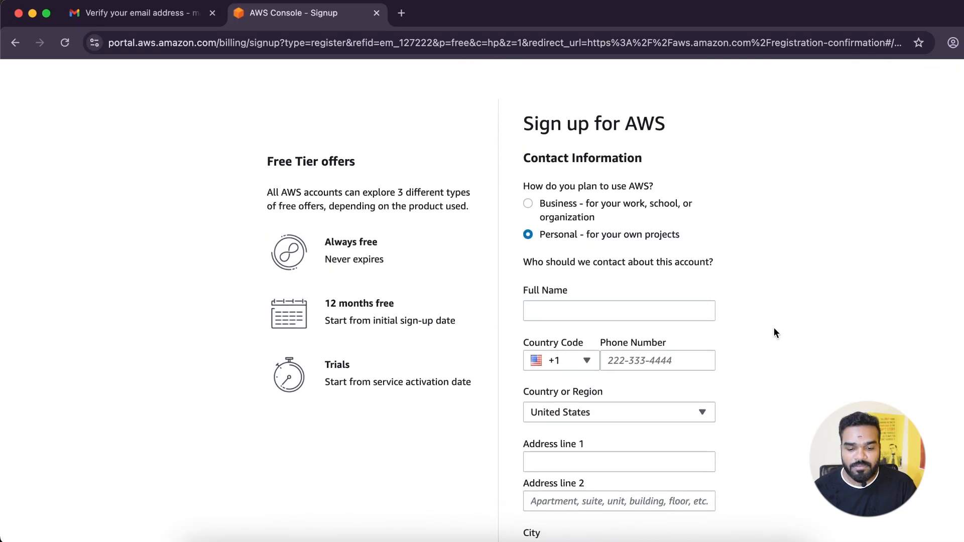
pyautogui.click(646, 315)
pyautogui.write('Manigandan')
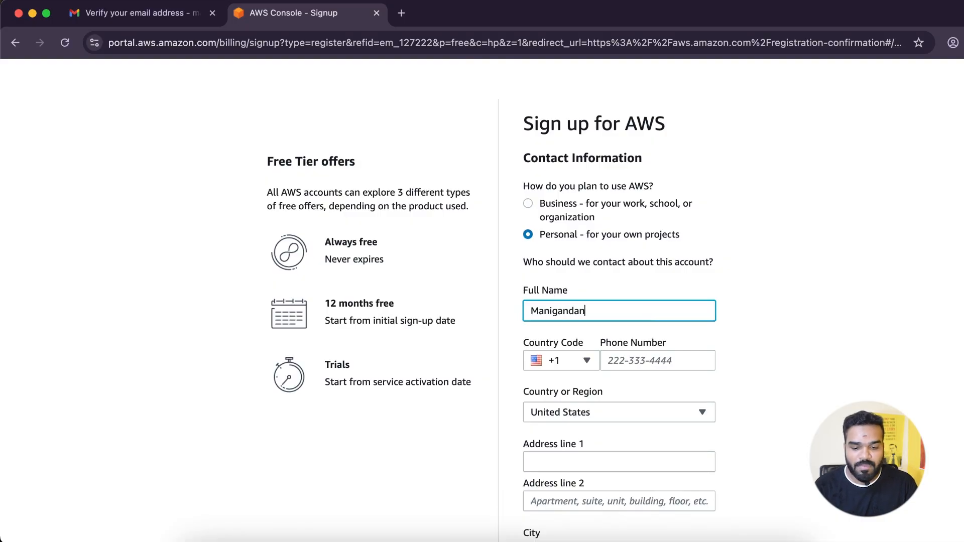
pyautogui.click(587, 361)
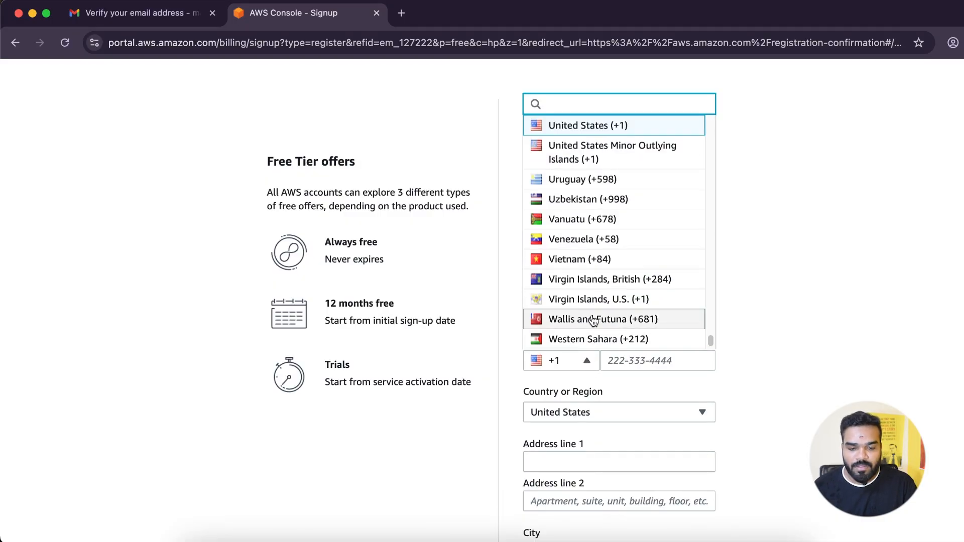
pyautogui.write('ind')
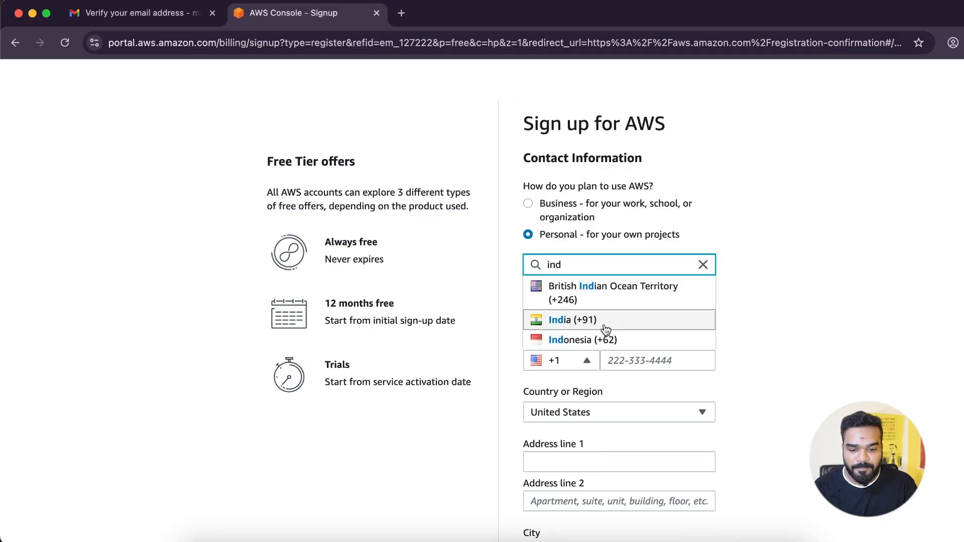
pyautogui.click(606, 329)
pyautogui.click(649, 363)
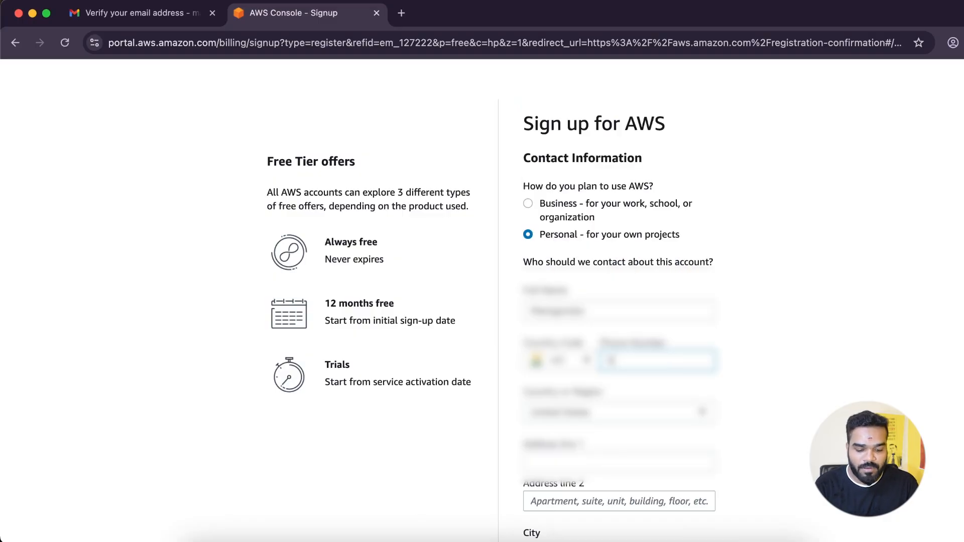
pyautogui.write('••••••••••')
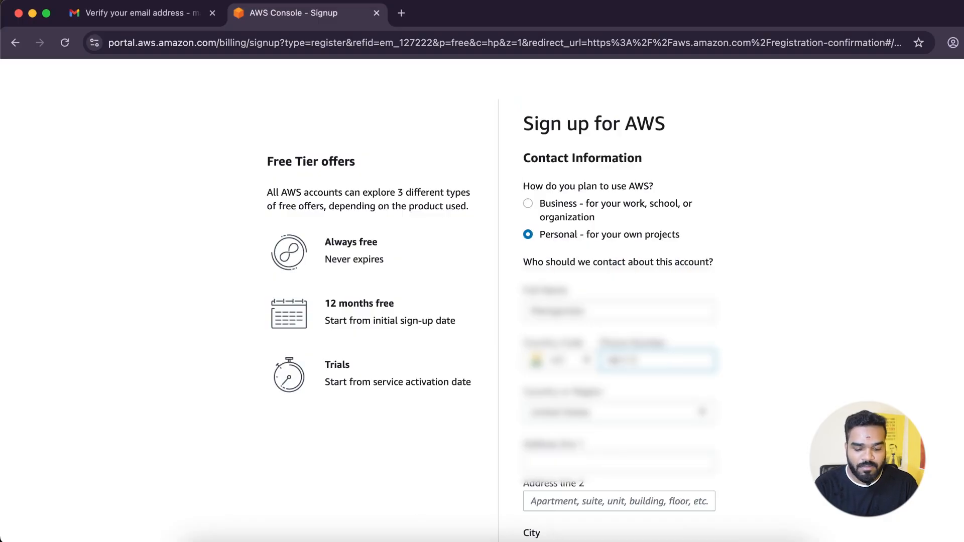
pyautogui.click(759, 378)
# Set India as the country or region and fill in the first address line
pyautogui.scroll(-2, 759, 378)
pyautogui.click(621, 297)
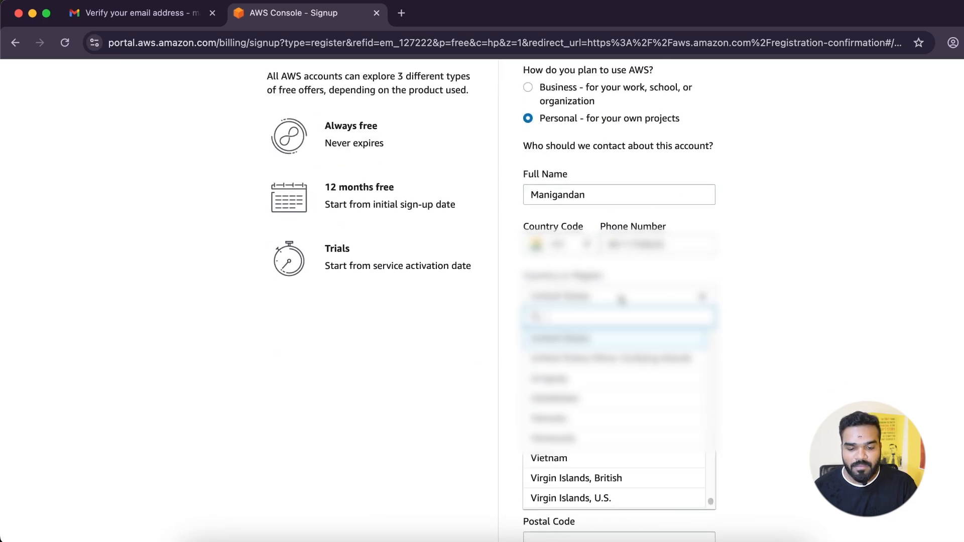
pyautogui.write('ind')
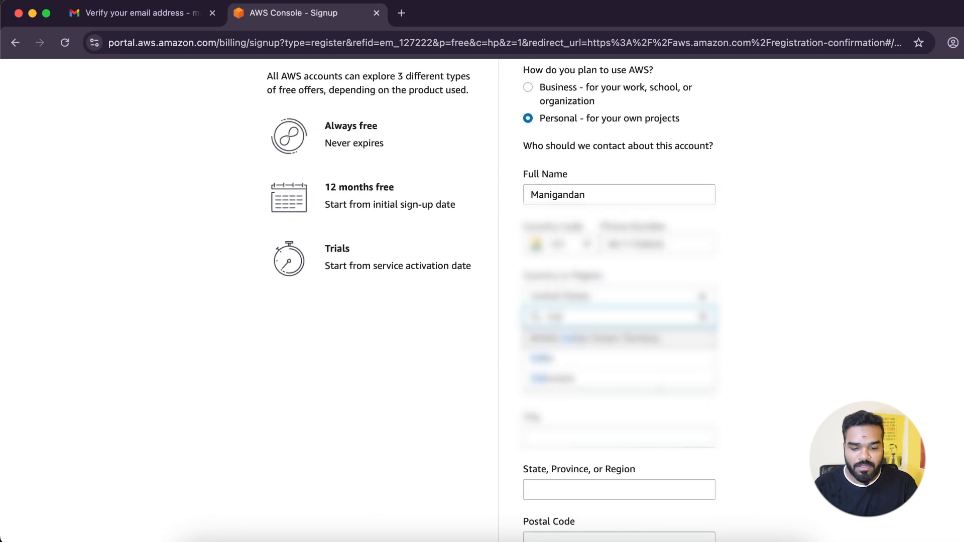
pyautogui.click(658, 357)
pyautogui.click(665, 347)
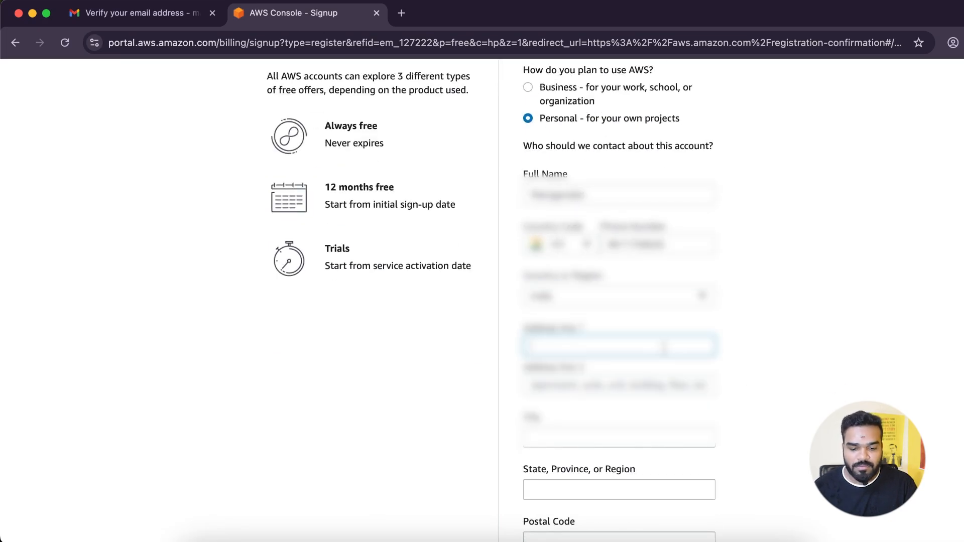
pyautogui.write('•••')
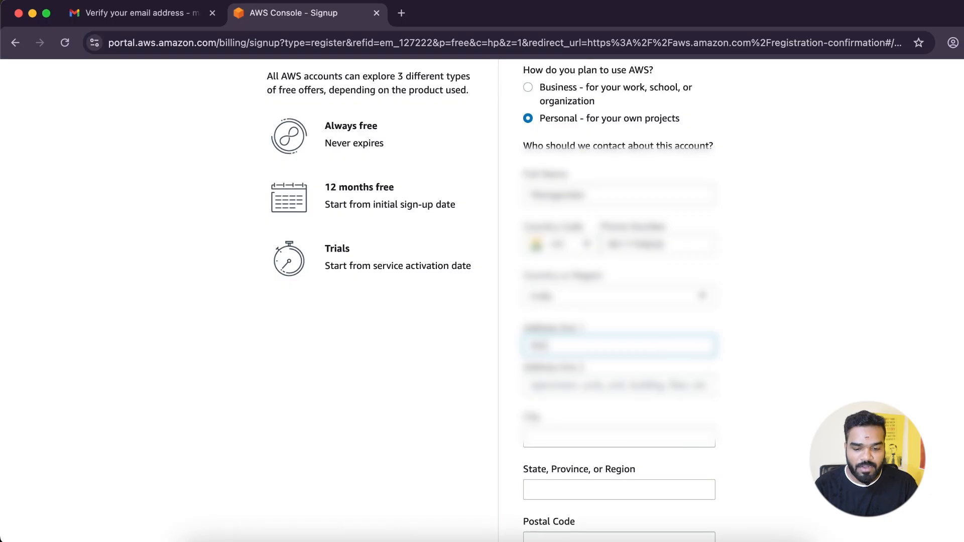
pyautogui.press('BackSpace')
pyautogui.press('BackSpace')
pyautogui.press('BackSpace')
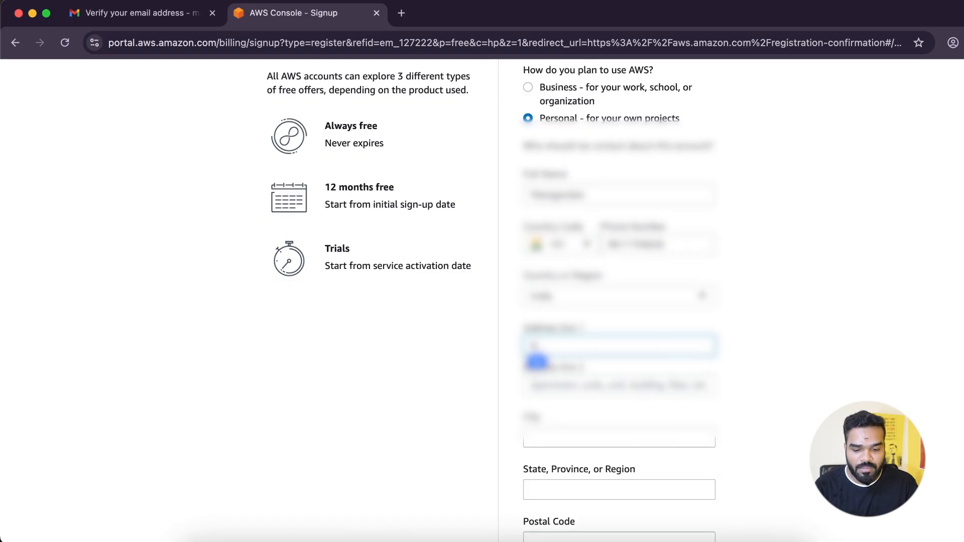
pyautogui.write('••••••••••••••')
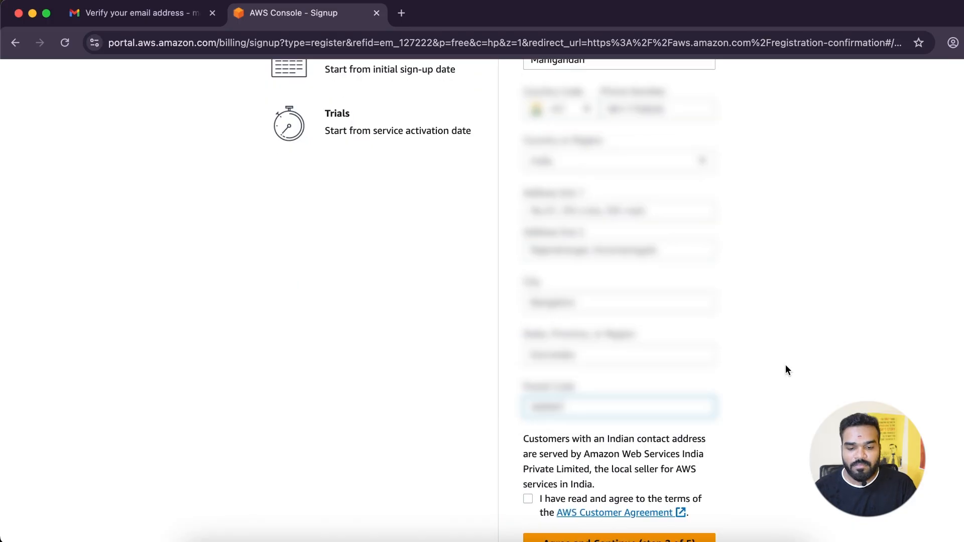
# Accept the AWS Customer Agreement and submit the contact information
pyautogui.scroll(-3, 786, 370)
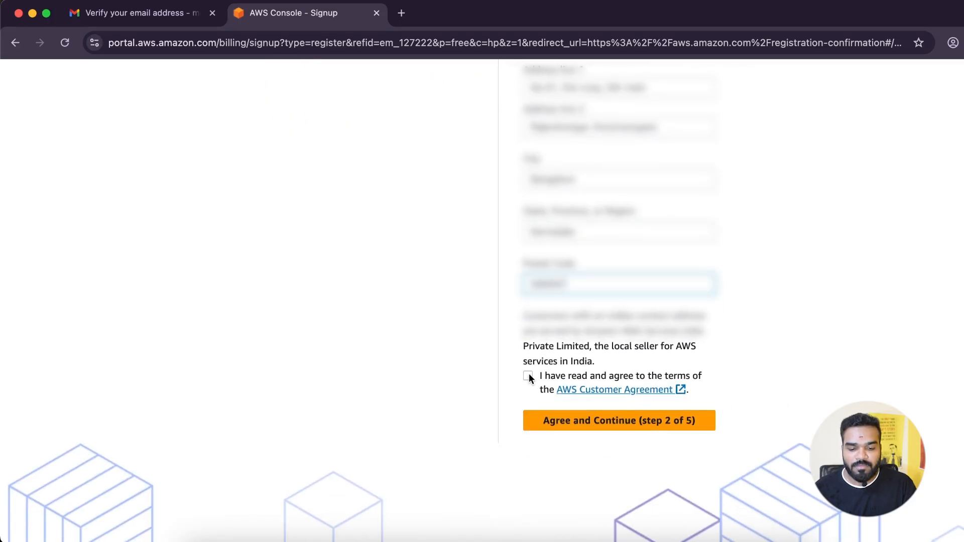
pyautogui.click(527, 376)
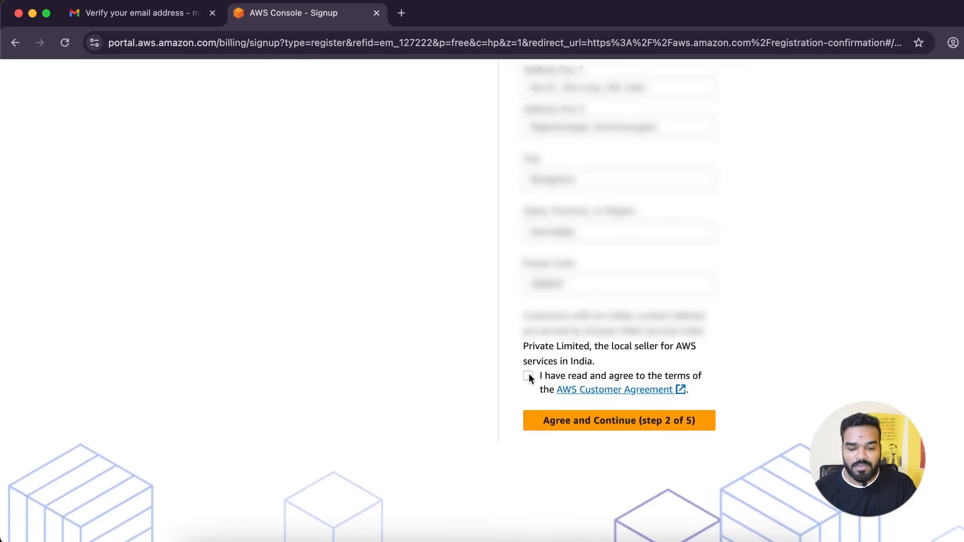
pyautogui.click(636, 424)
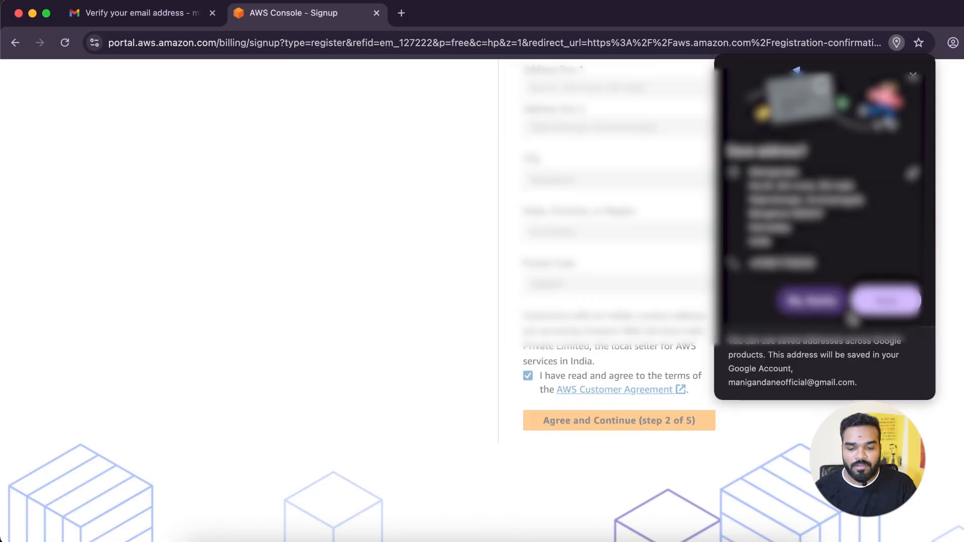
pyautogui.click(810, 301)
# Scroll through Billing Information and begin entering the credit or debit card number
pyautogui.scroll(-1, 817, 371)
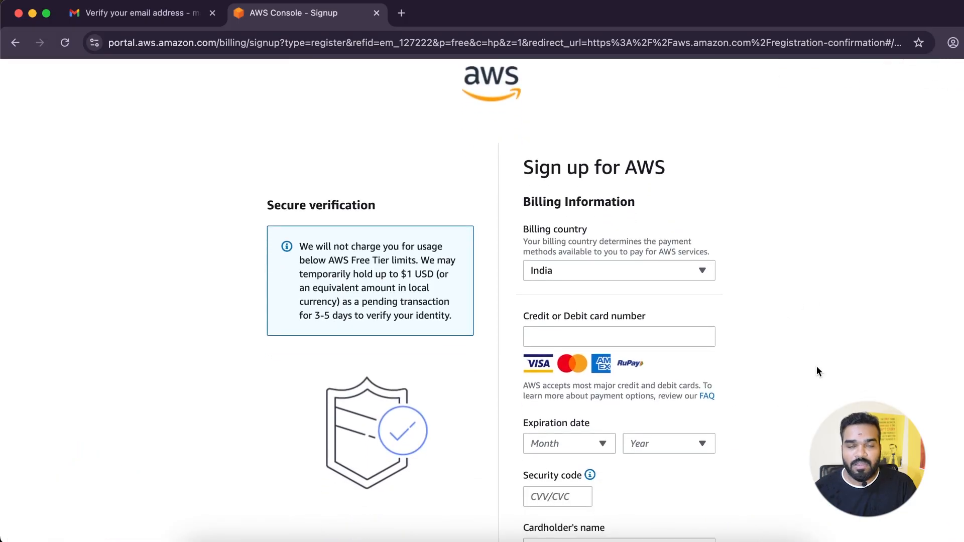
pyautogui.scroll(-1, 815, 367)
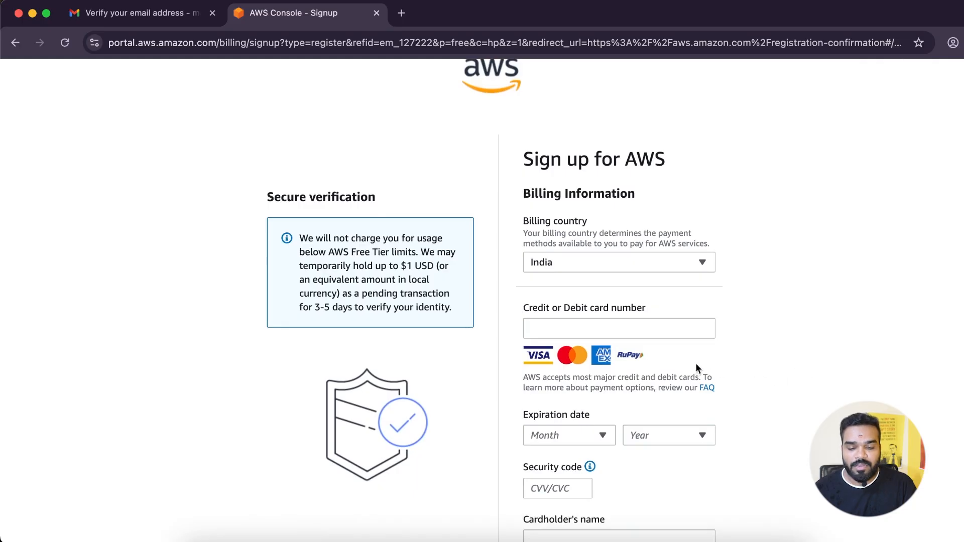
pyautogui.scroll(-3, 848, 397)
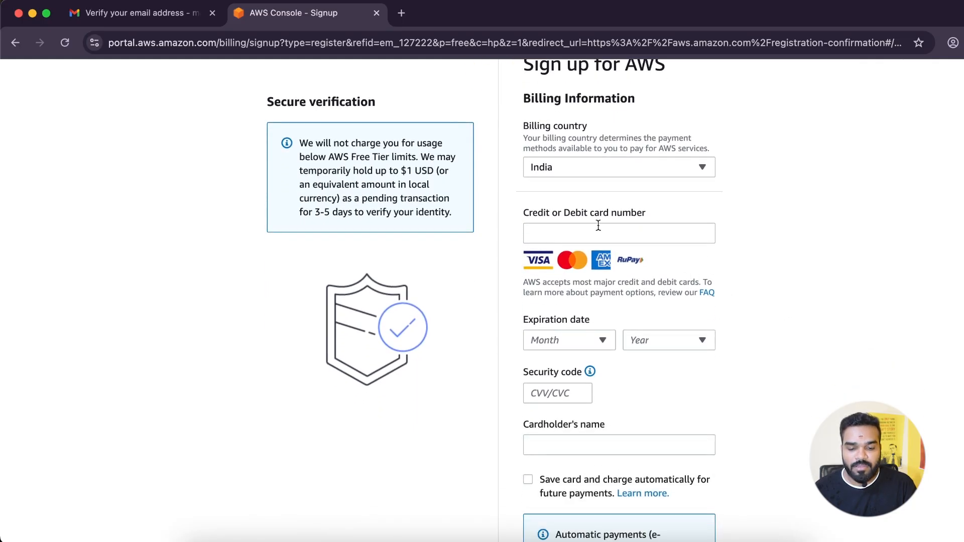
pyautogui.click(618, 233)
pyautogui.scroll(-2, 764, 282)
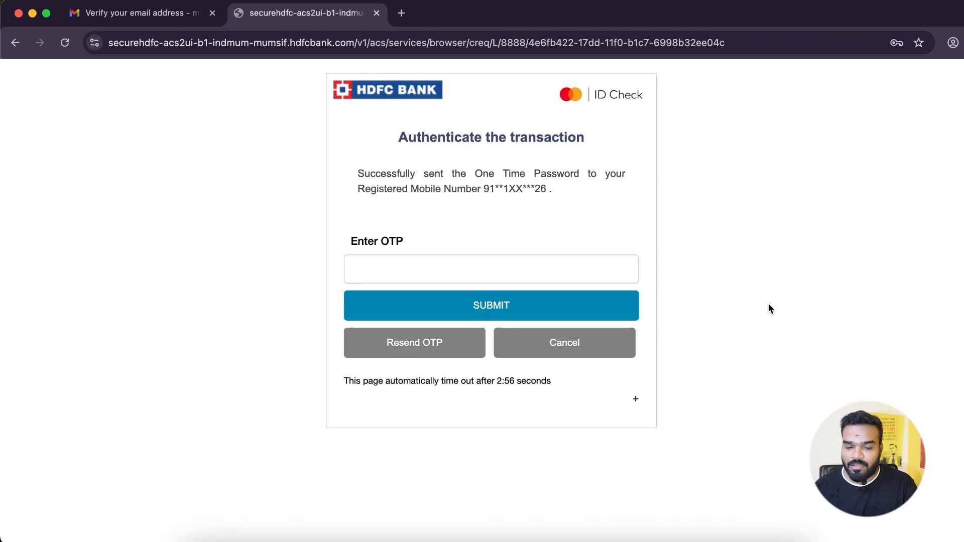
# Enter the SMS one-time password on the HDFC Bank page and submit it
pyautogui.click(473, 271)
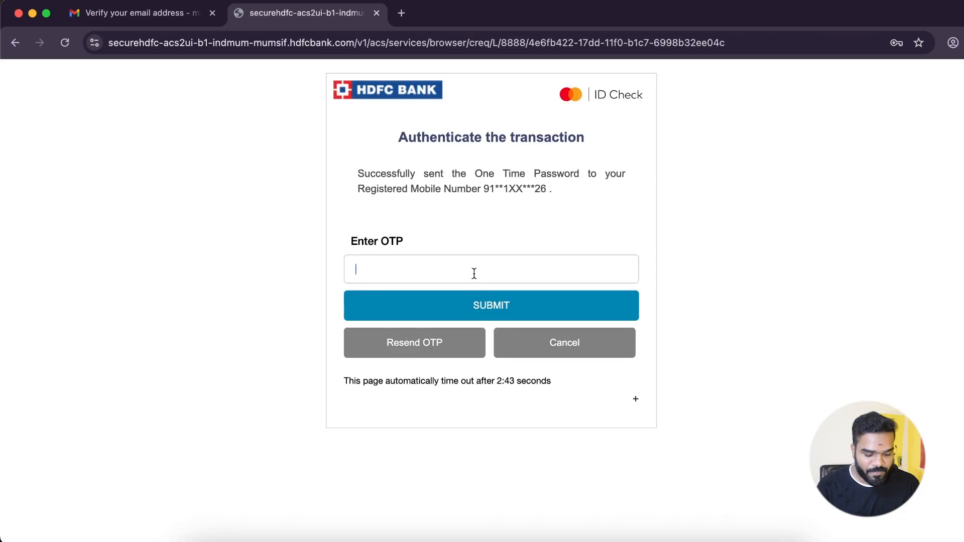
pyautogui.write('••••••')
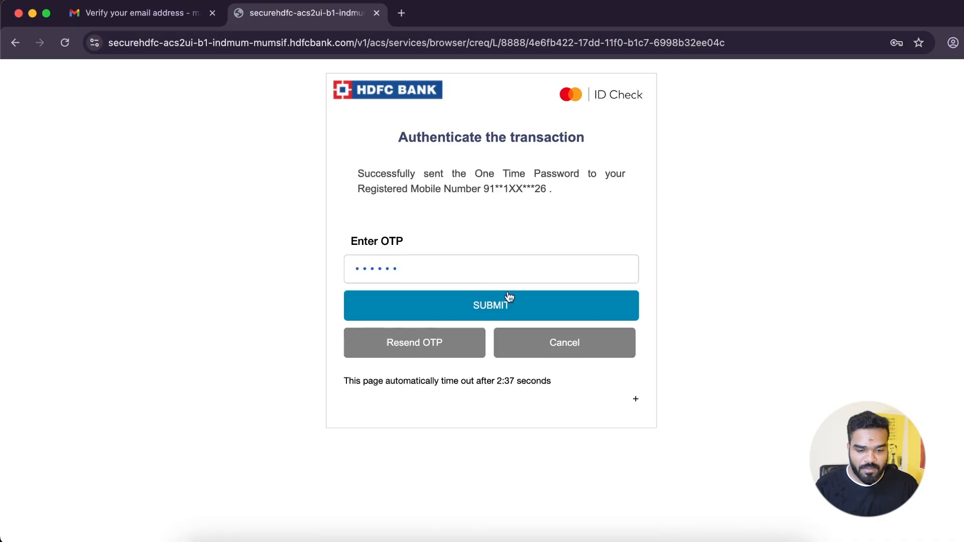
pyautogui.click(509, 301)
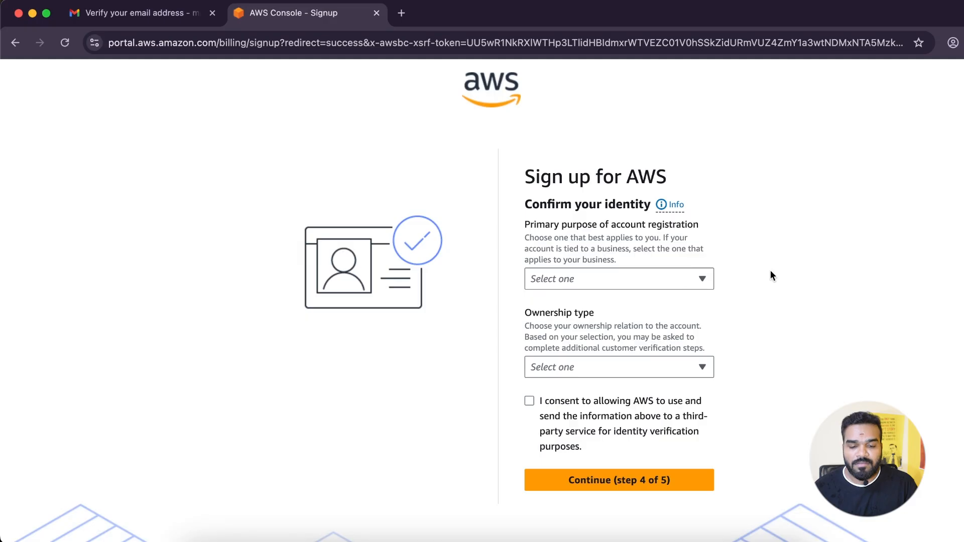
# Set the registration purpose to Personal use and ownership type to Individual
pyautogui.click(701, 280)
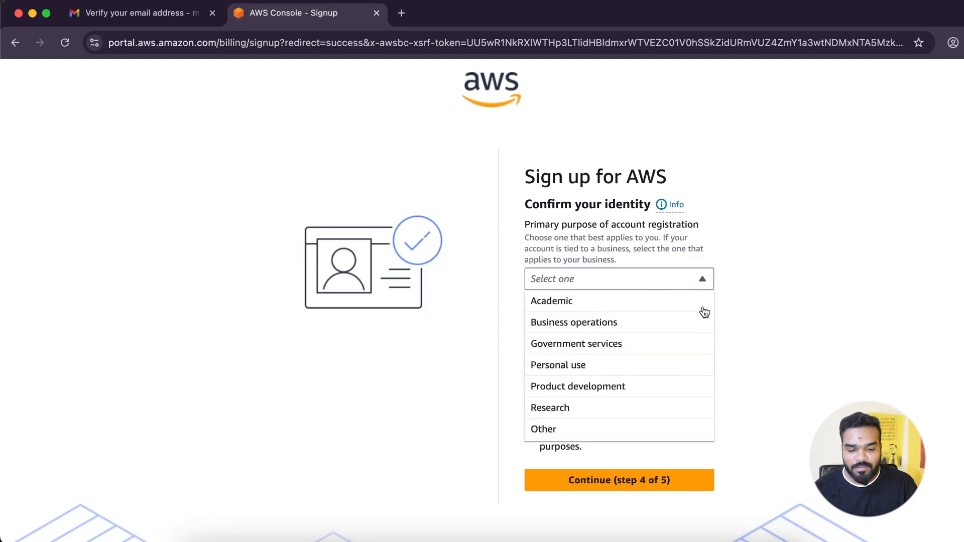
pyautogui.click(680, 365)
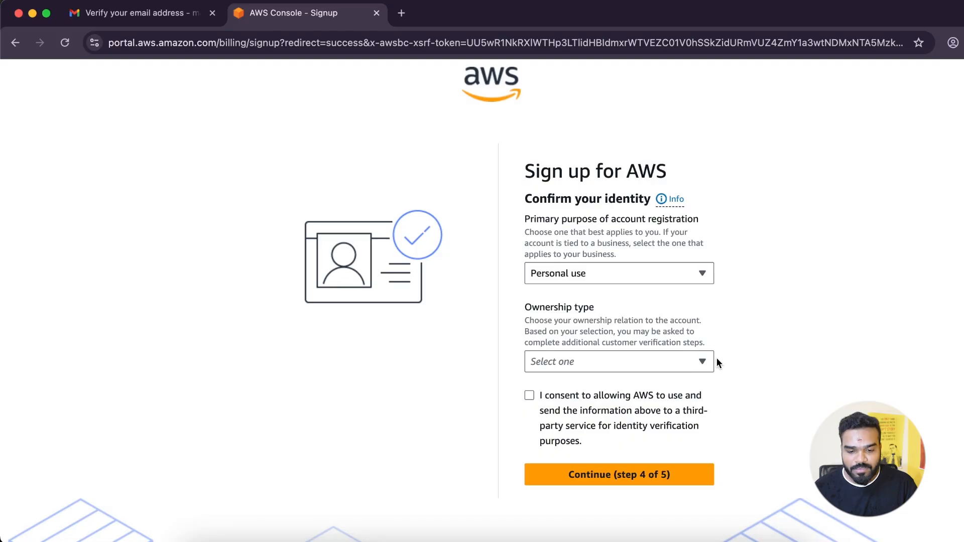
pyautogui.click(705, 363)
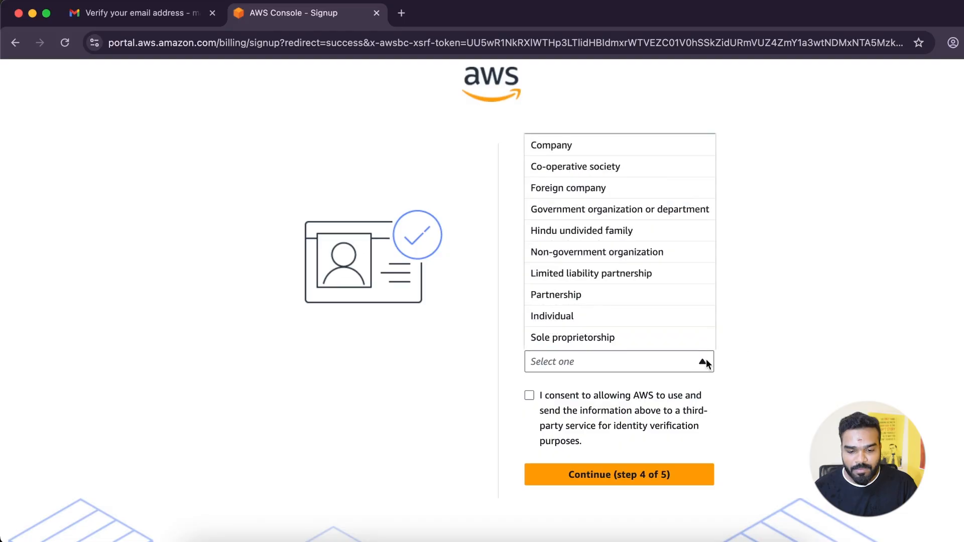
pyautogui.click(687, 320)
# Fill in the date of birth and PAN number
pyautogui.scroll(-5, 794, 346)
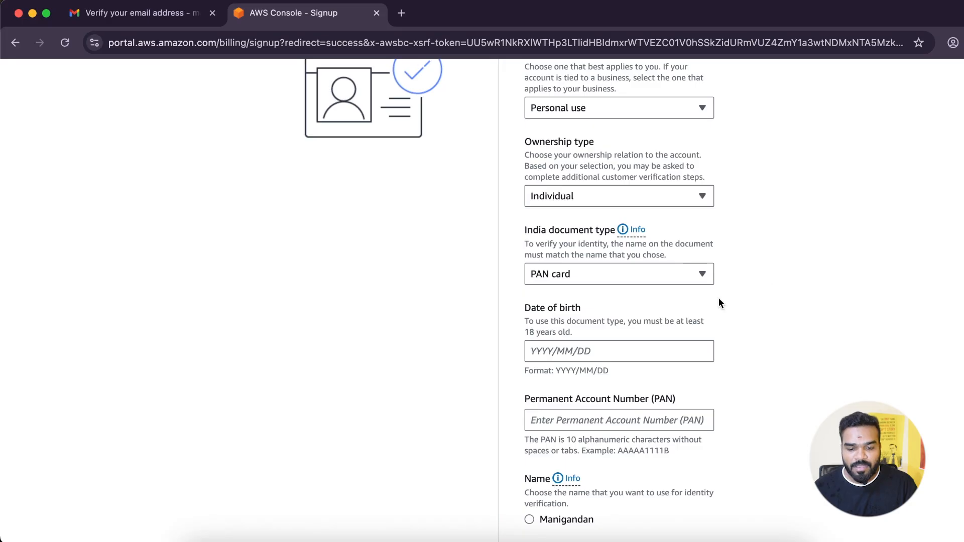
pyautogui.scroll(-3, 749, 291)
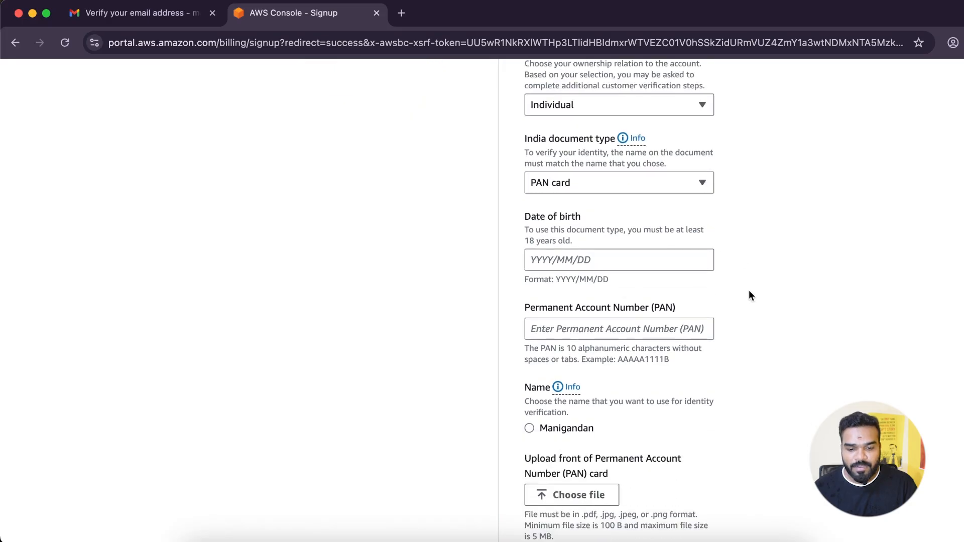
pyautogui.click(663, 255)
pyautogui.write('1')
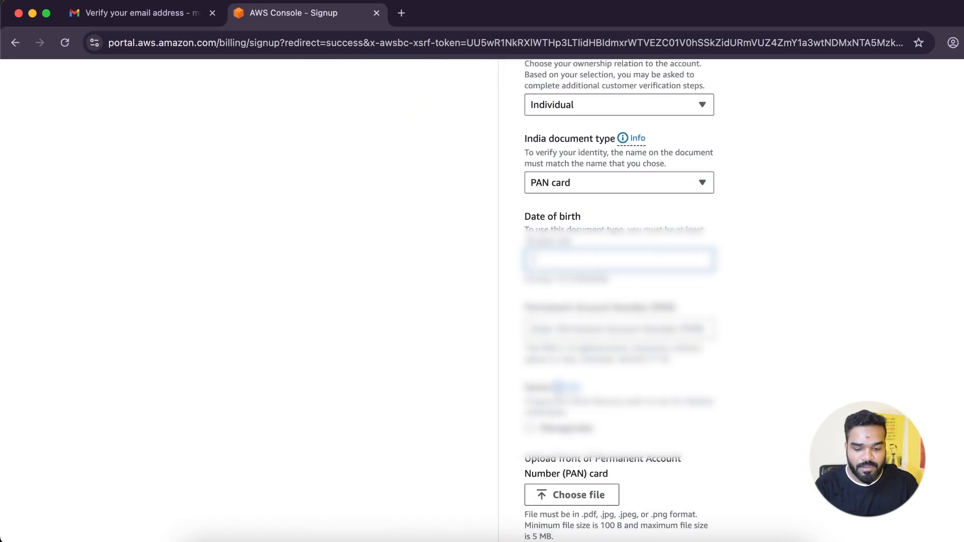
pyautogui.press('BackSpace')
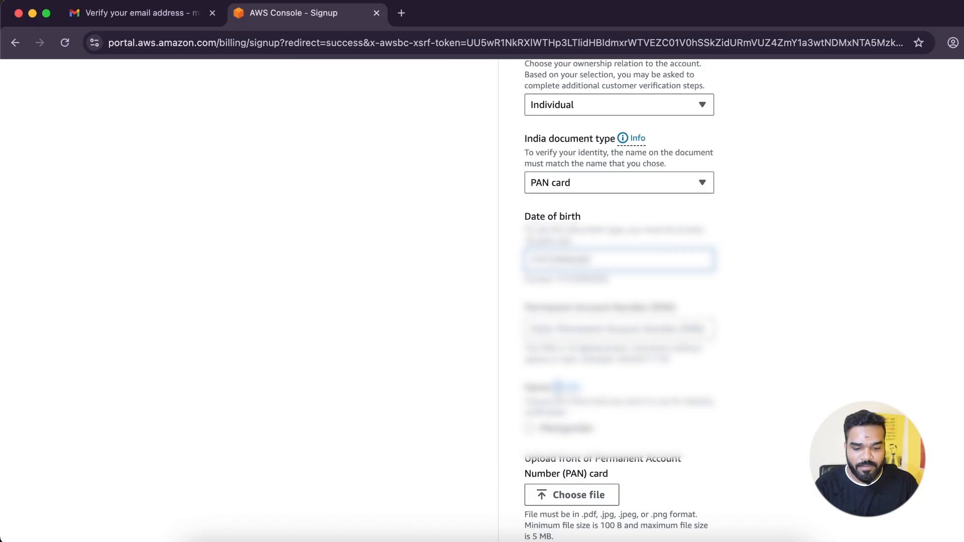
pyautogui.write('****/**/')
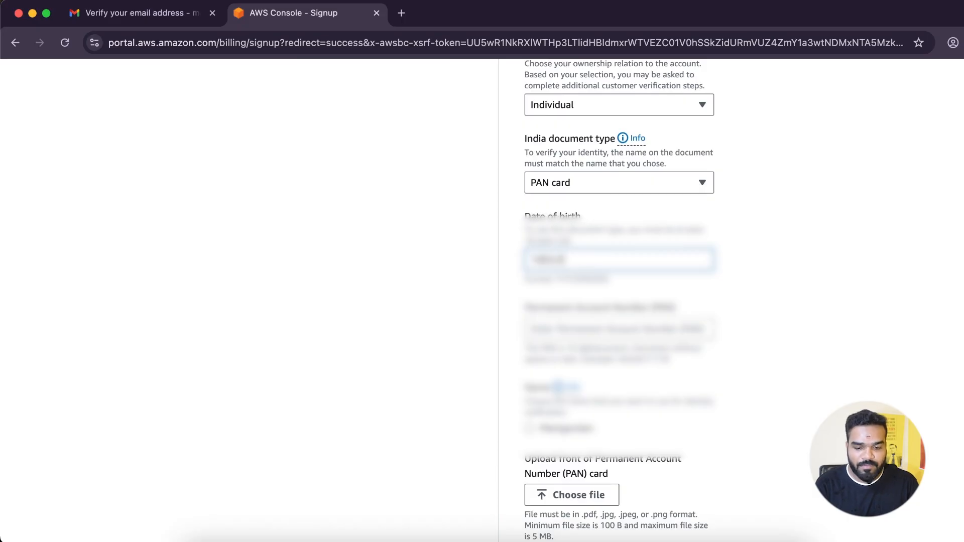
pyautogui.write('**')
pyautogui.press('Tab')
pyautogui.write('**********')
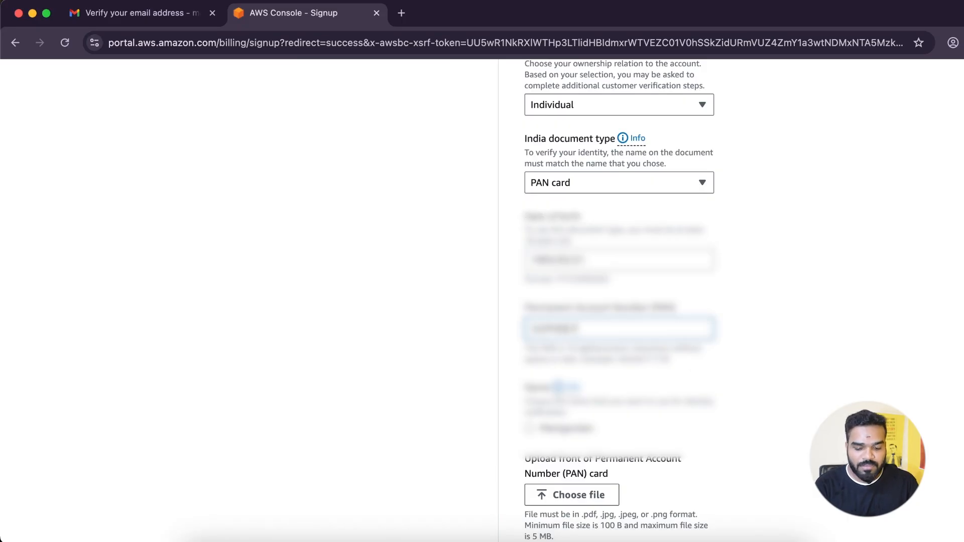
# Upload the PAN card image from Downloads, give verification consent, and continue
pyautogui.scroll(-5, 845, 391)
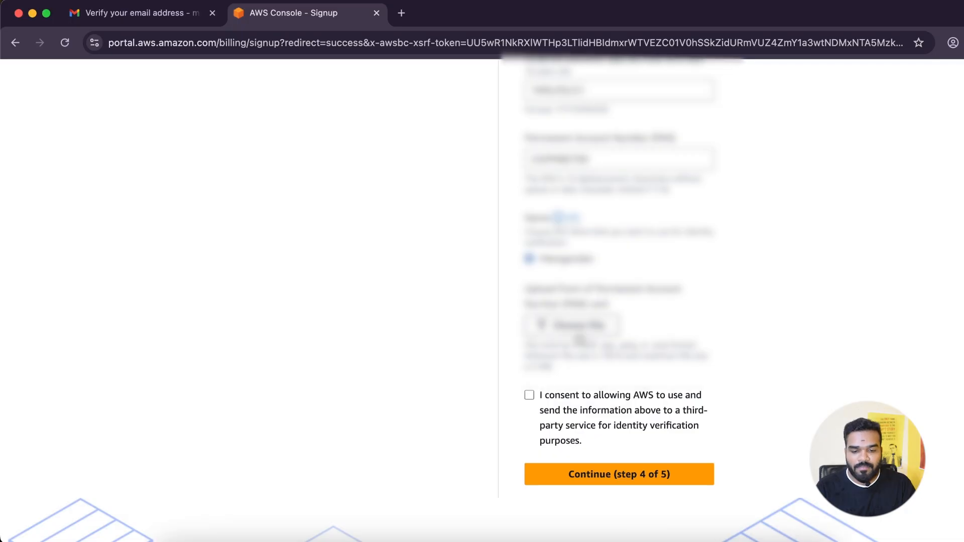
pyautogui.click(580, 340)
pyautogui.click(177, 250)
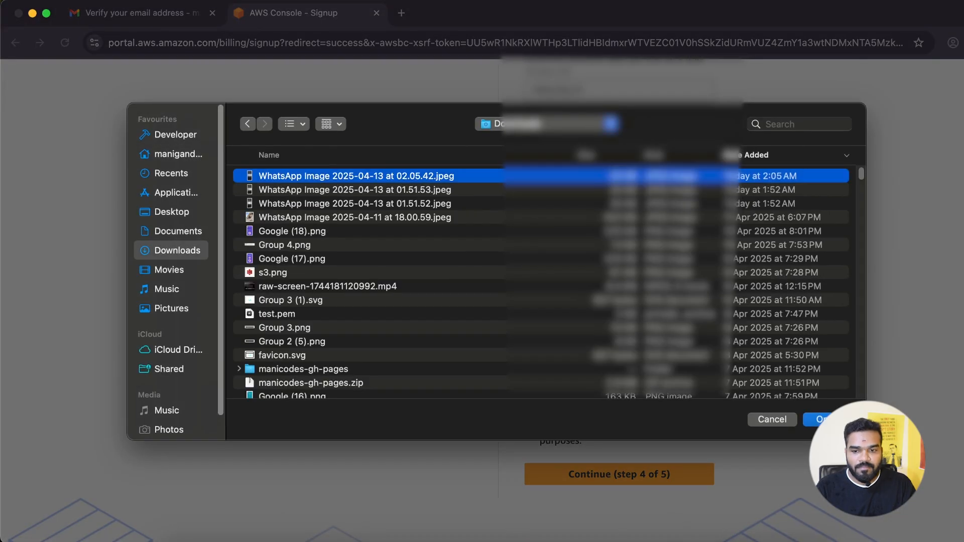
pyautogui.click(828, 420)
pyautogui.click(530, 402)
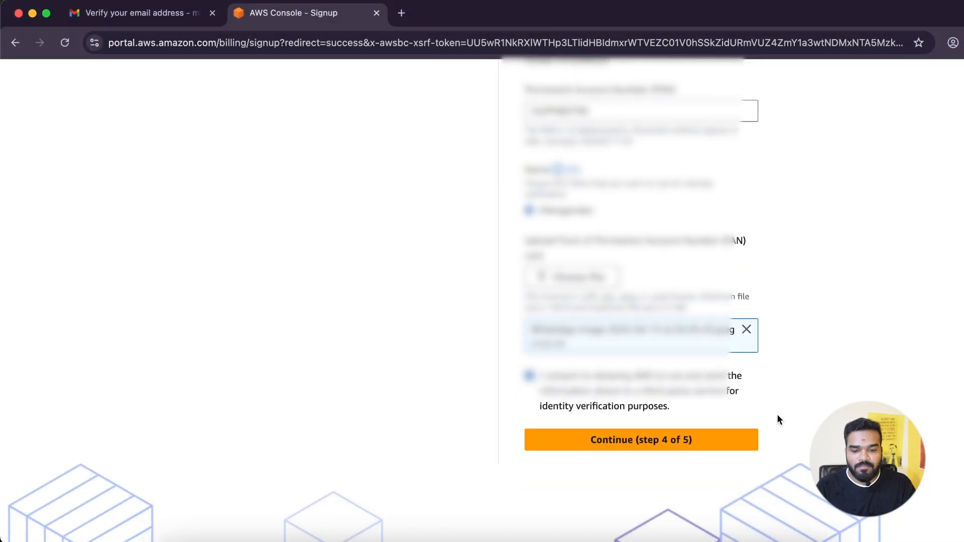
pyautogui.click(697, 440)
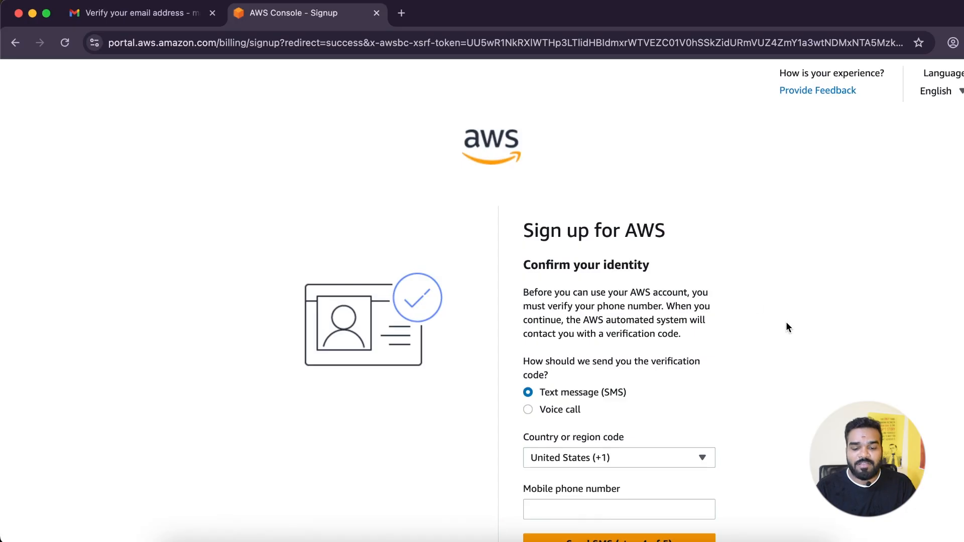
# Enter the mobile number with India's +91 code and request an SMS code
pyautogui.scroll(-3, 785, 321)
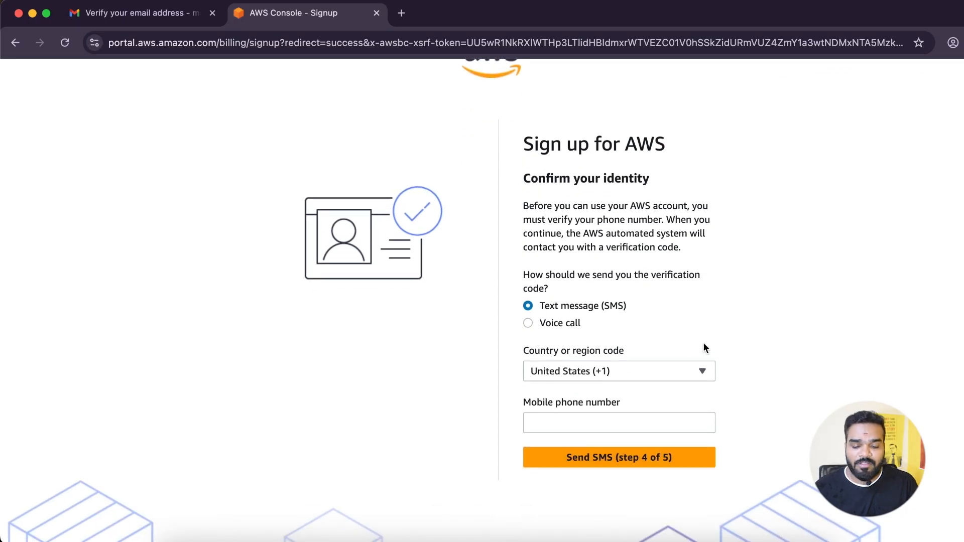
pyautogui.click(702, 371)
pyautogui.write('ind')
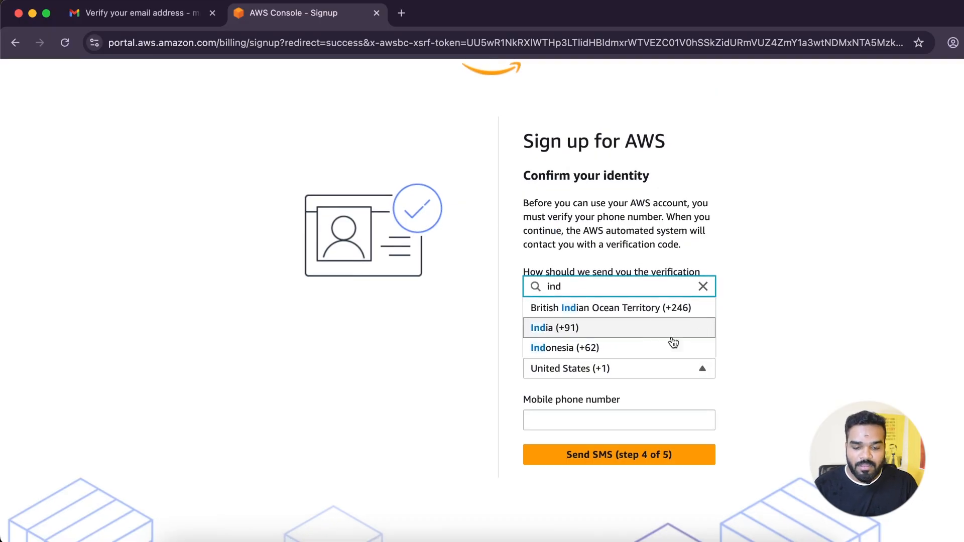
pyautogui.click(608, 329)
pyautogui.click(604, 413)
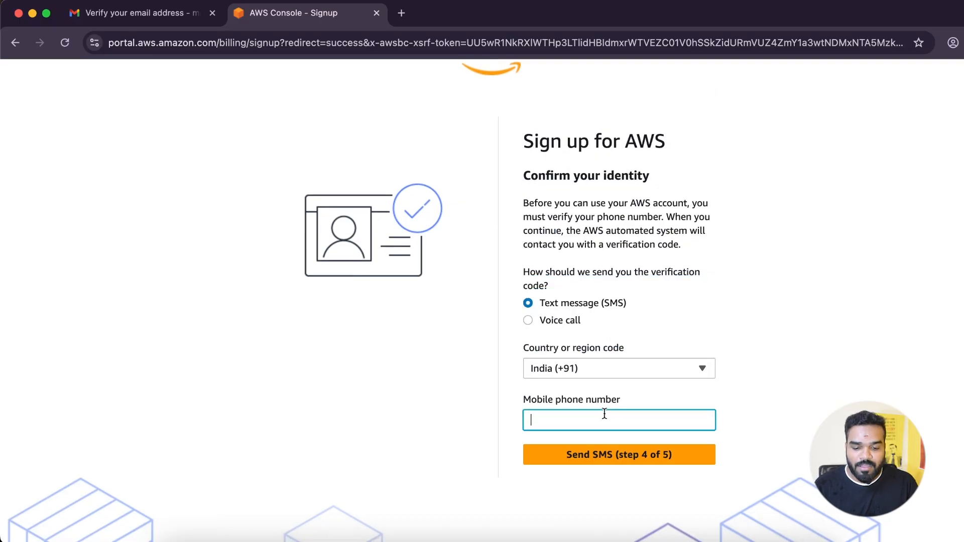
pyautogui.write('9•••••••••')
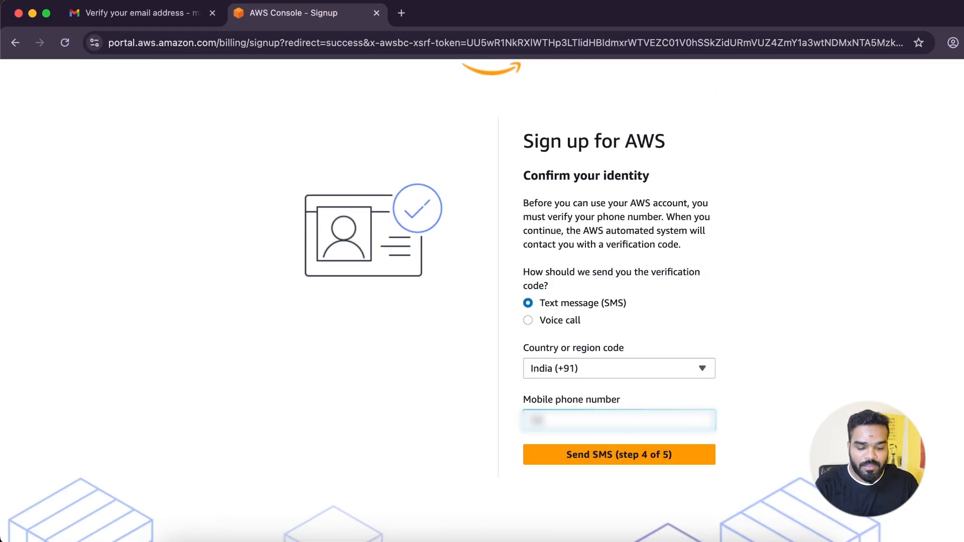
pyautogui.click(653, 450)
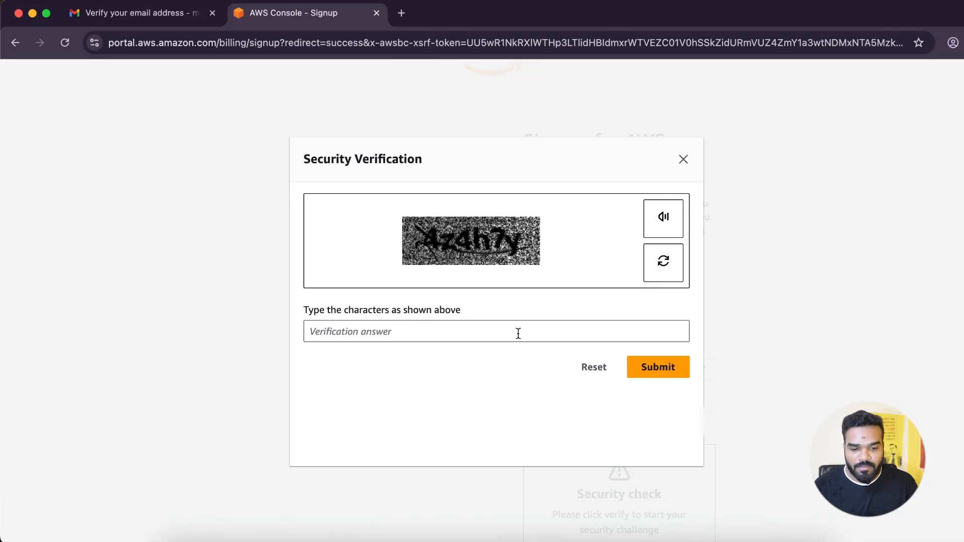
# Solve the captcha, enter the SMS verification code, and continue
pyautogui.click(518, 334)
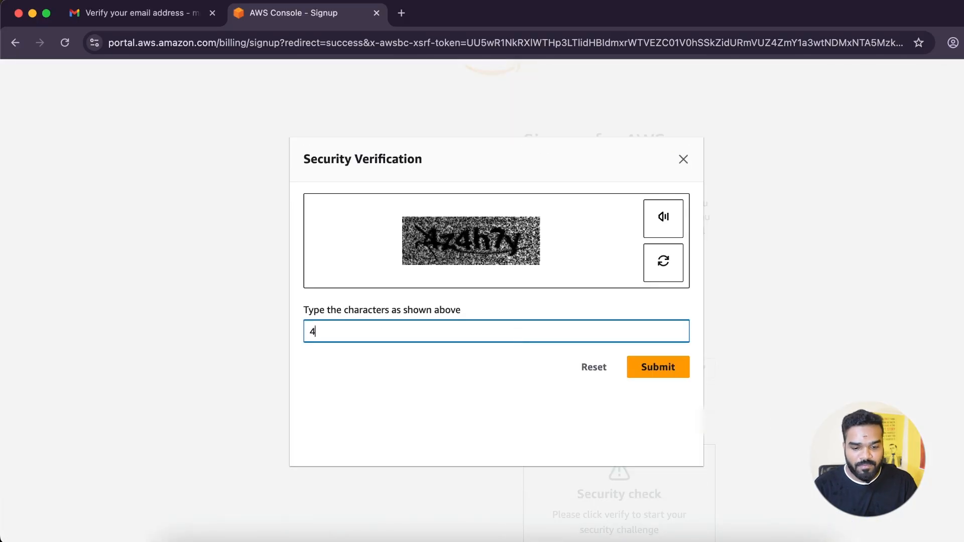
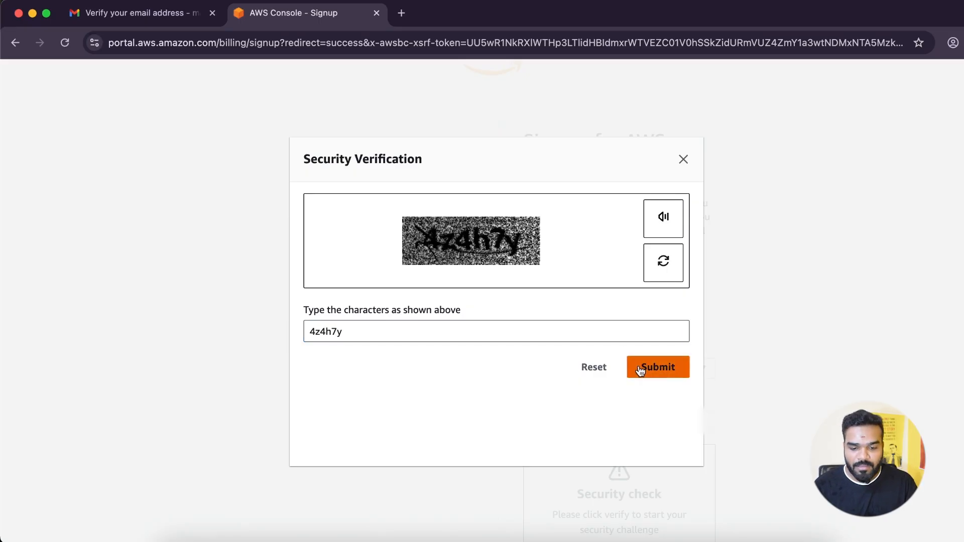
pyautogui.click(641, 367)
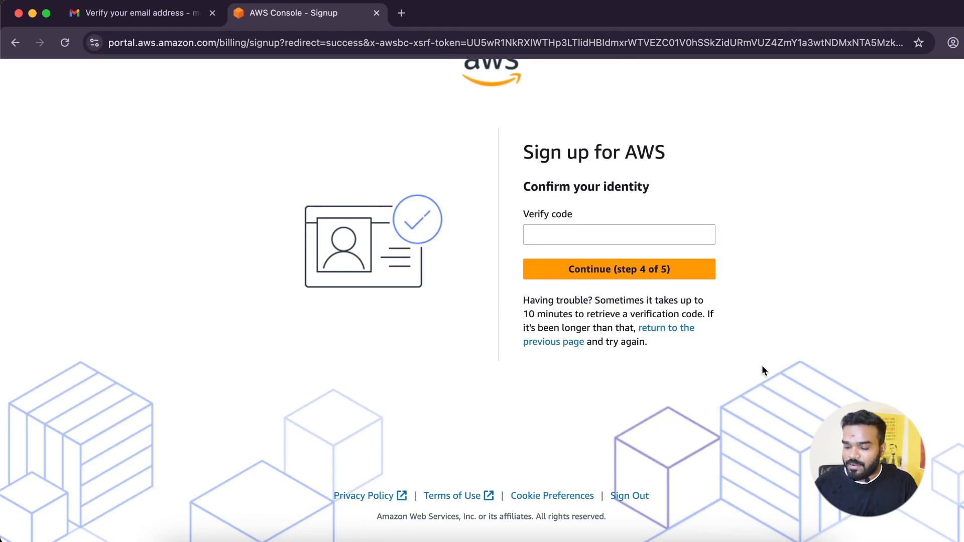
pyautogui.click(672, 231)
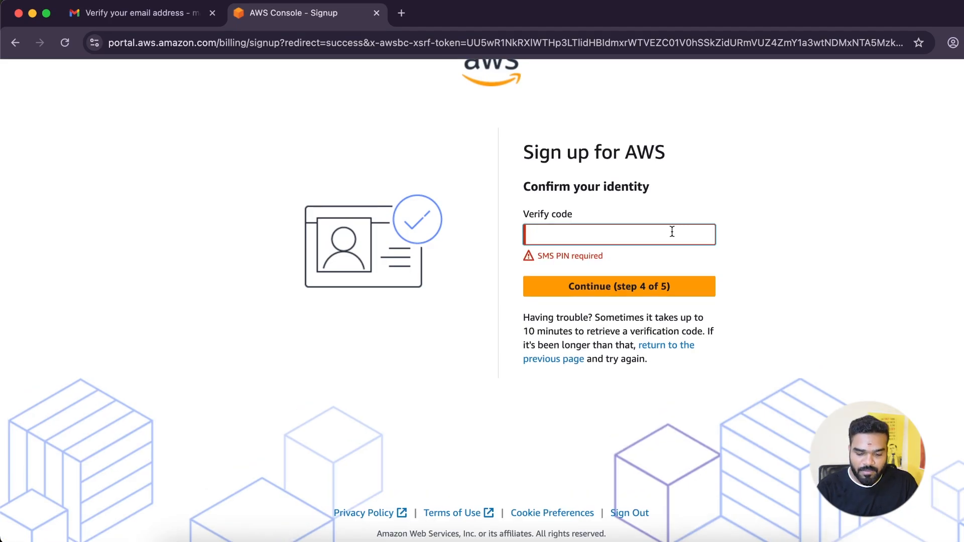
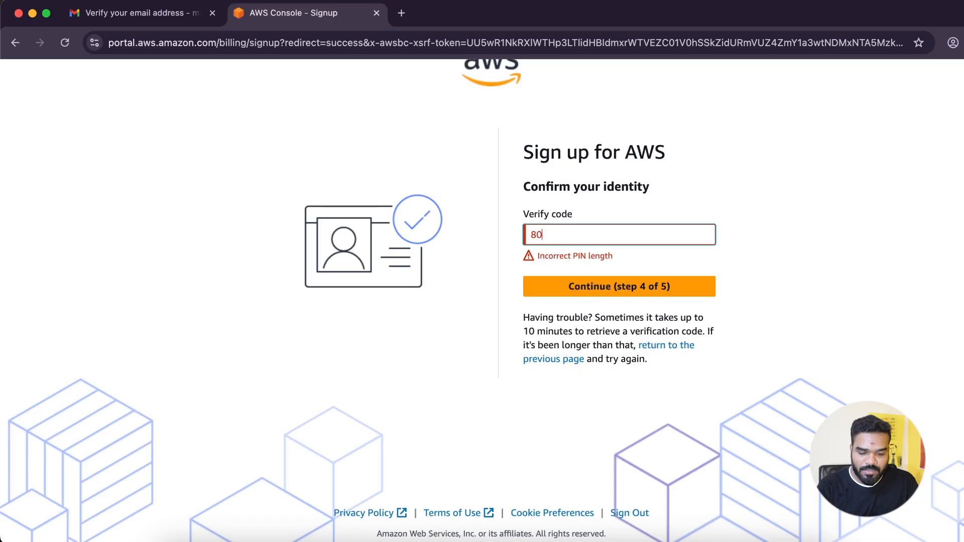
pyautogui.click(669, 266)
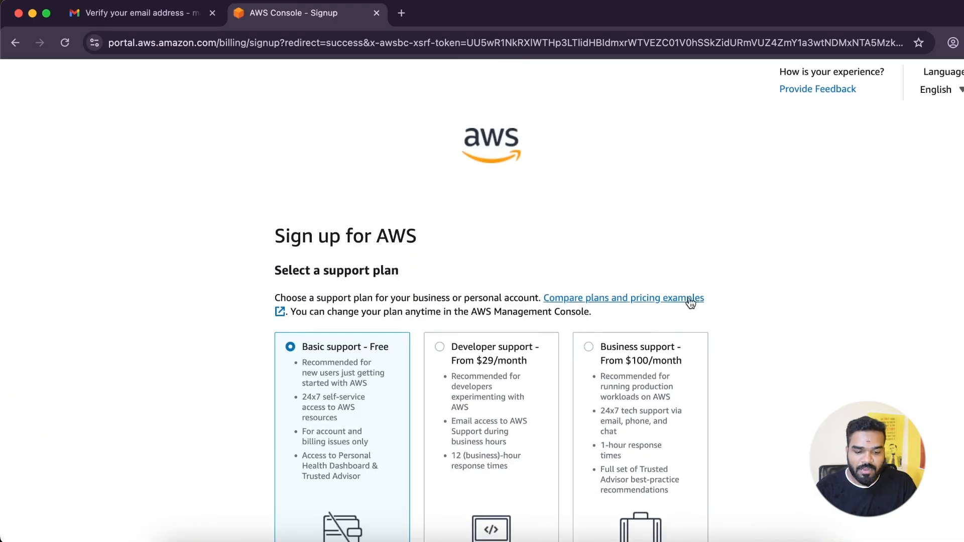
# Complete sign-up on Basic support - Free and go to the AWS Management Console
pyautogui.scroll(-5, 690, 301)
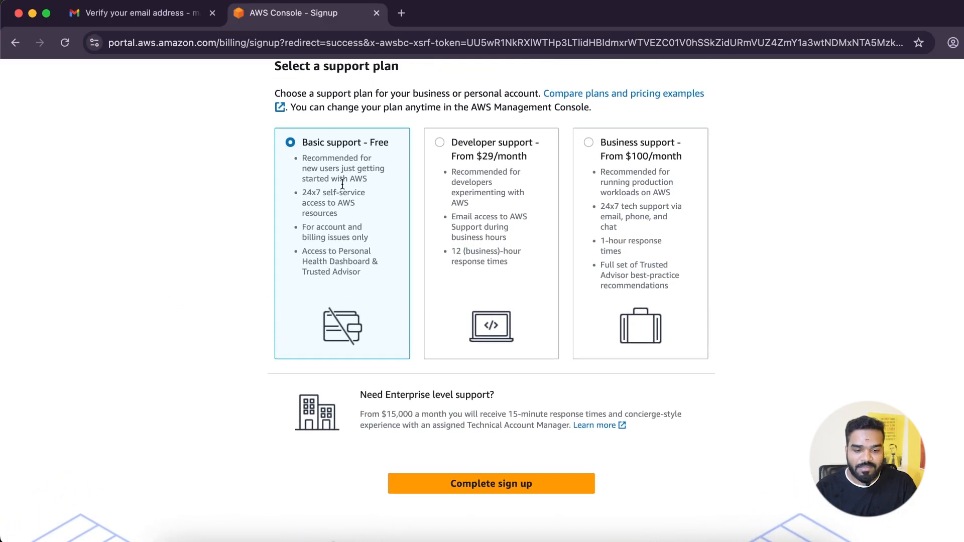
pyautogui.click(513, 485)
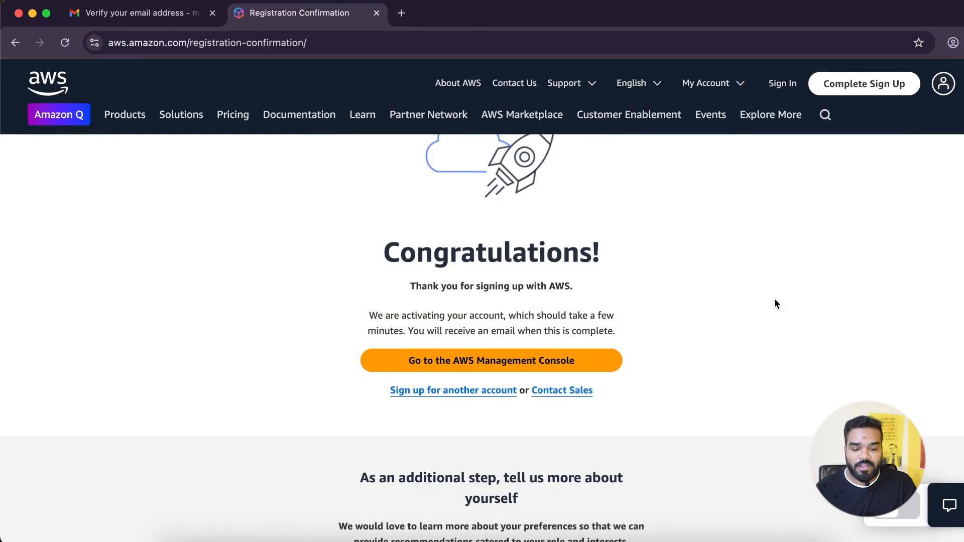
pyautogui.click(537, 369)
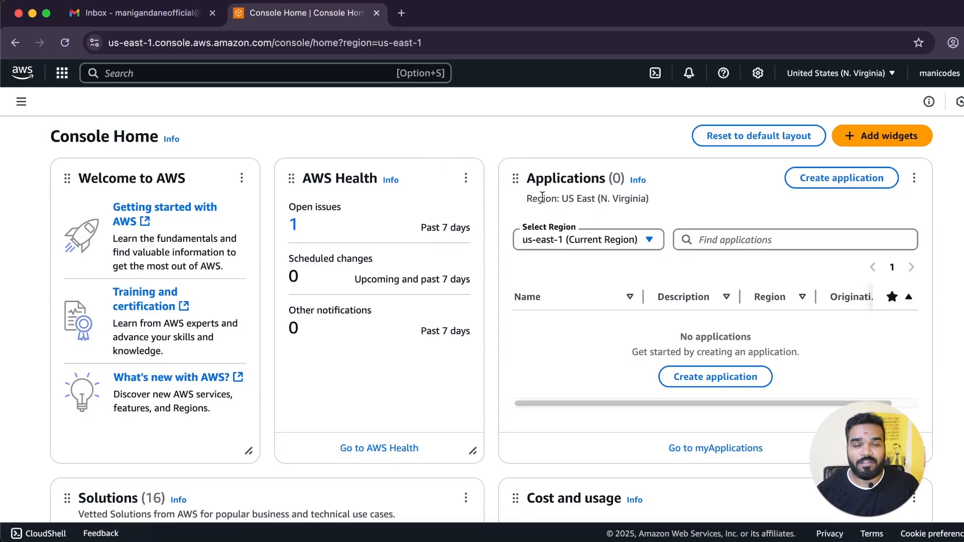
# From the account menu's Security credentials, start assigning an MFA device to the root user
pyautogui.click(938, 76)
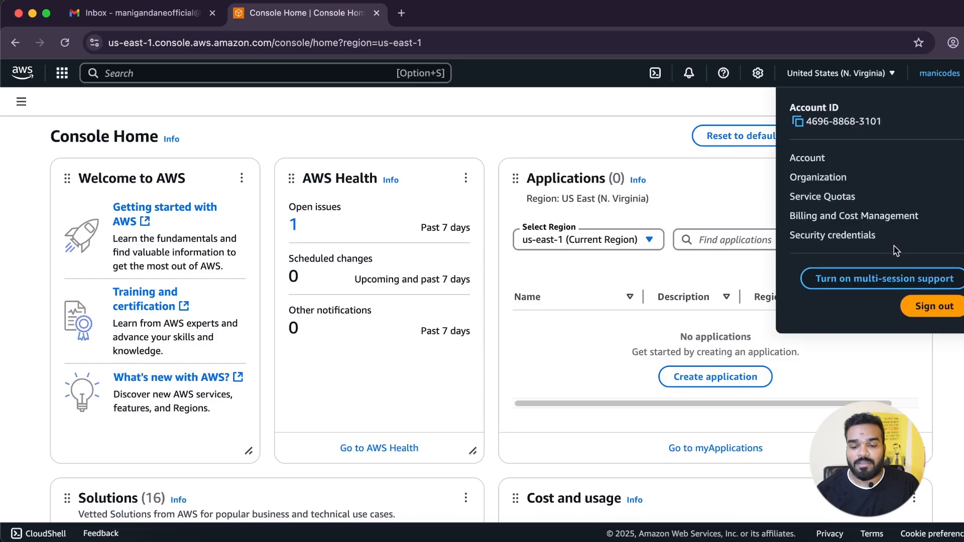
pyautogui.click(851, 236)
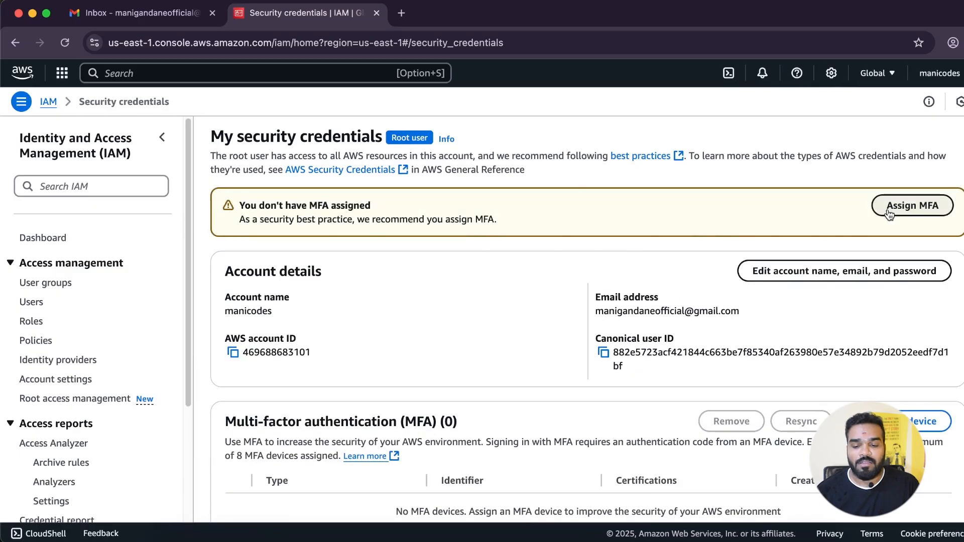
pyautogui.click(919, 208)
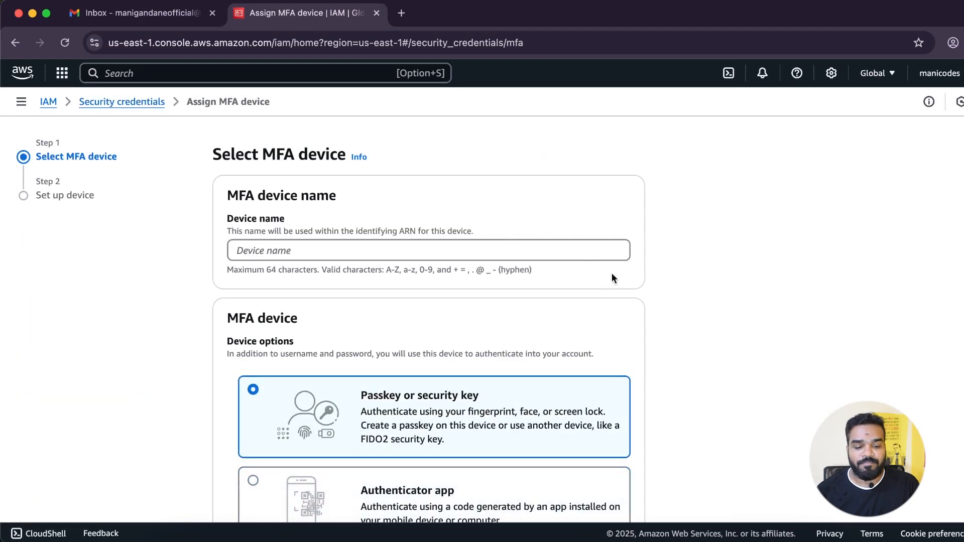
# Name the MFA device ManicodesAWS and choose Authenticator app as its type
pyautogui.click(430, 246)
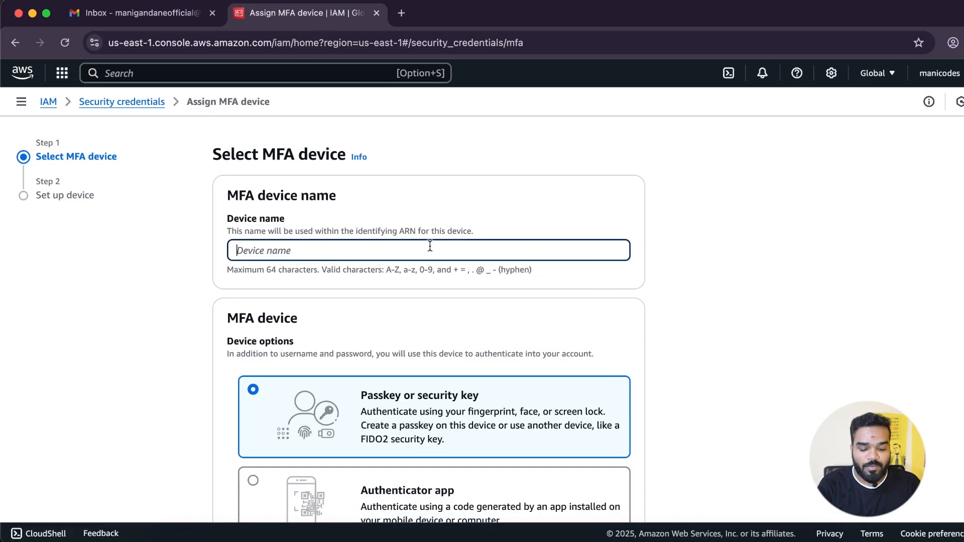
pyautogui.write('ManicodesAWS')
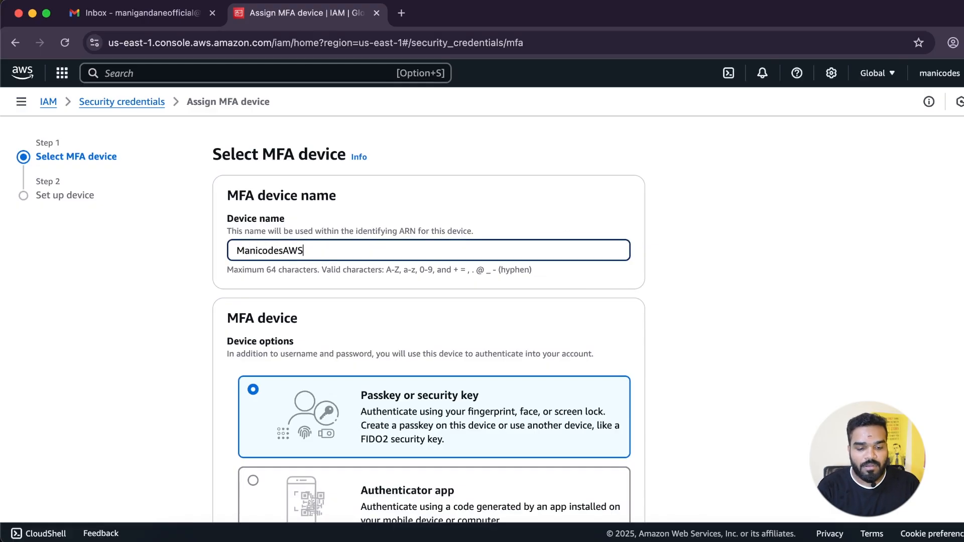
pyautogui.scroll(-5, 630, 337)
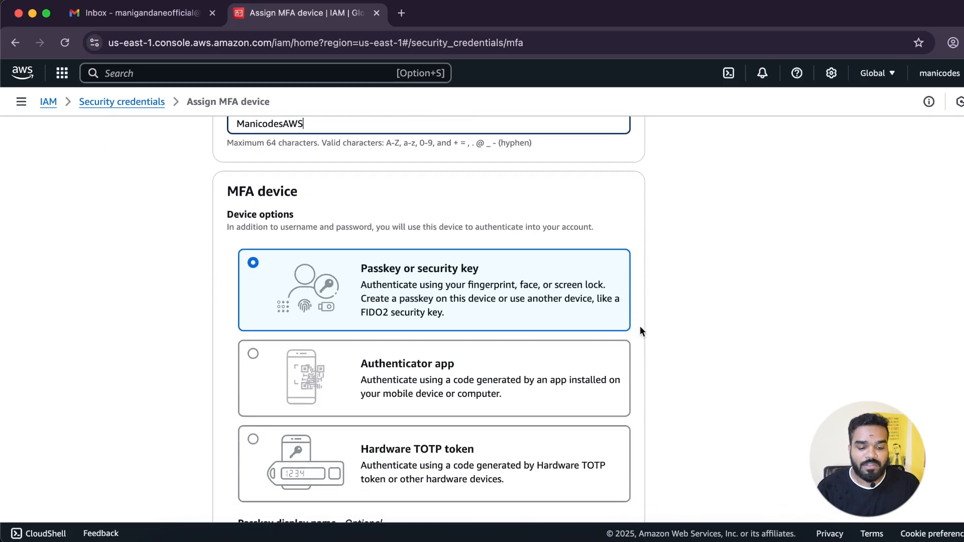
pyautogui.click(253, 356)
pyautogui.scroll(-2, 700, 372)
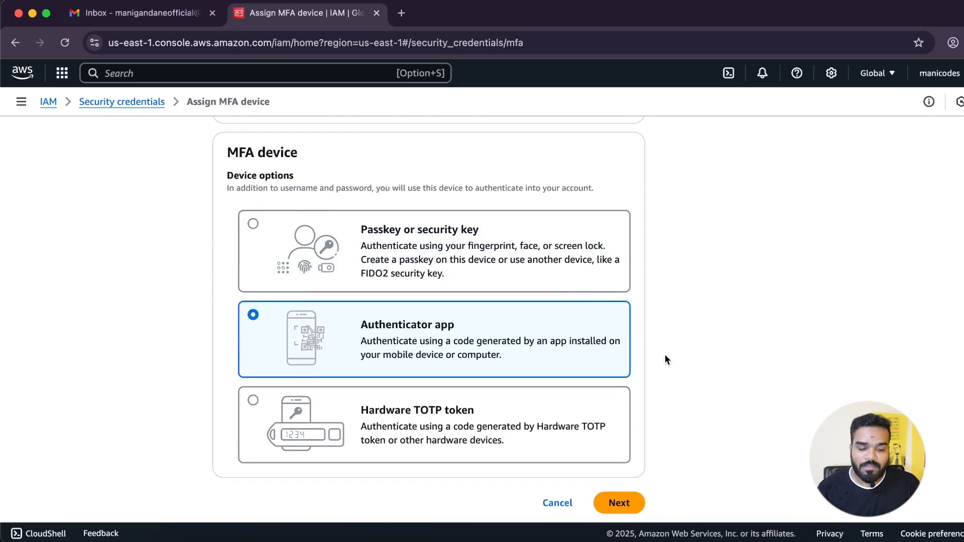
pyautogui.scroll(-1, 665, 359)
pyautogui.click(620, 486)
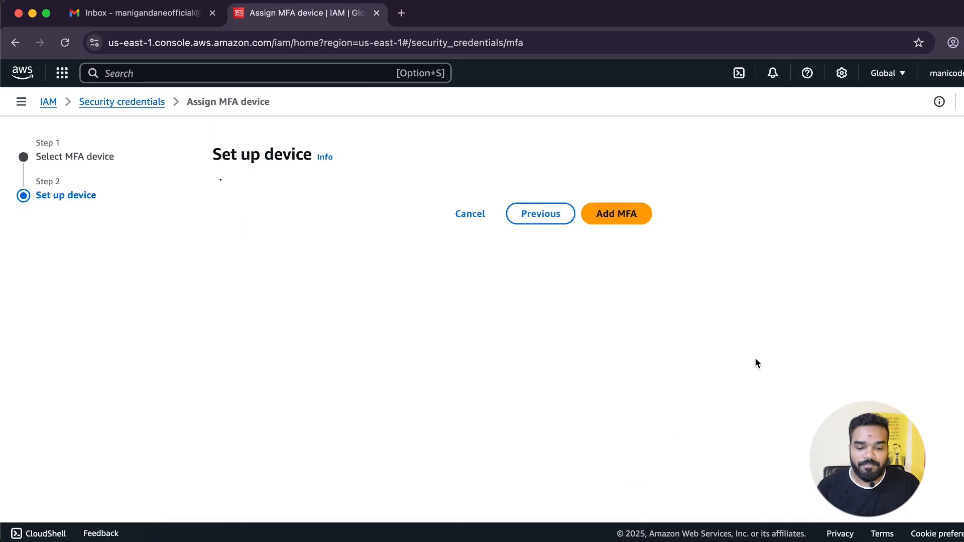
# Show the QR code, then enter two consecutive authenticator codes and add the MFA device
pyautogui.click(318, 390)
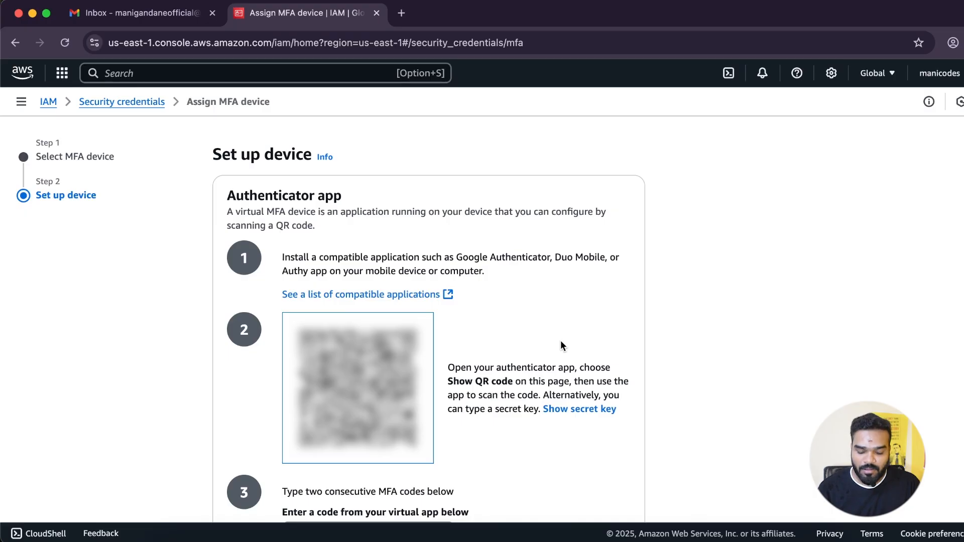
pyautogui.scroll(-3, 561, 342)
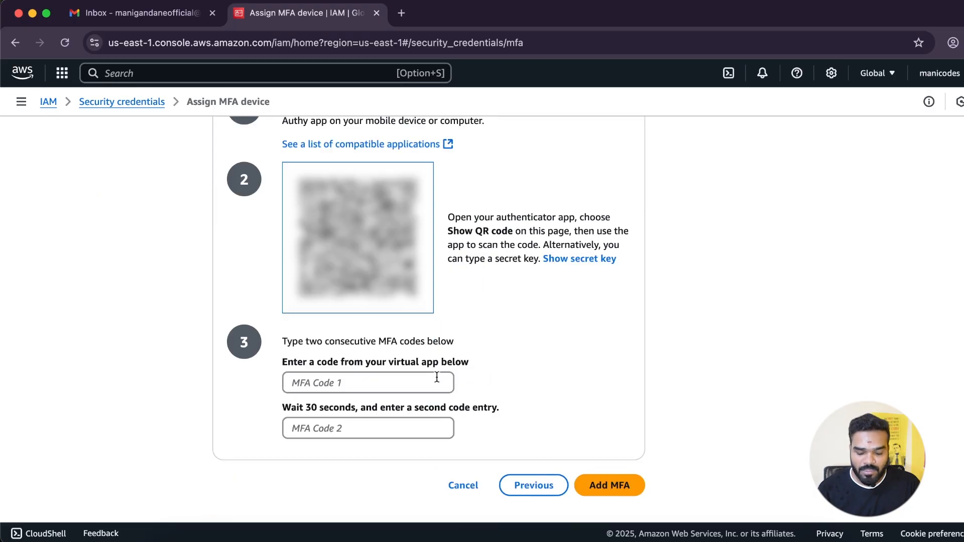
pyautogui.click(400, 390)
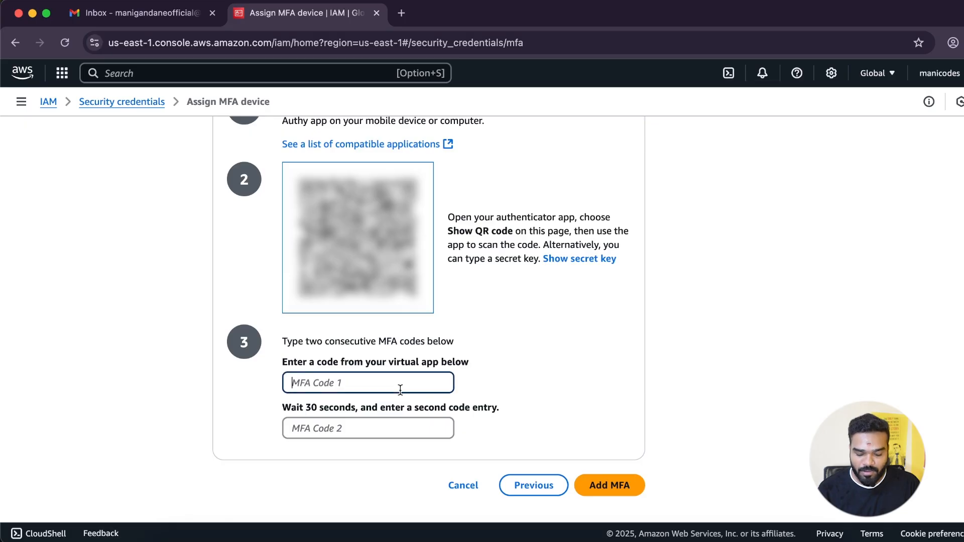
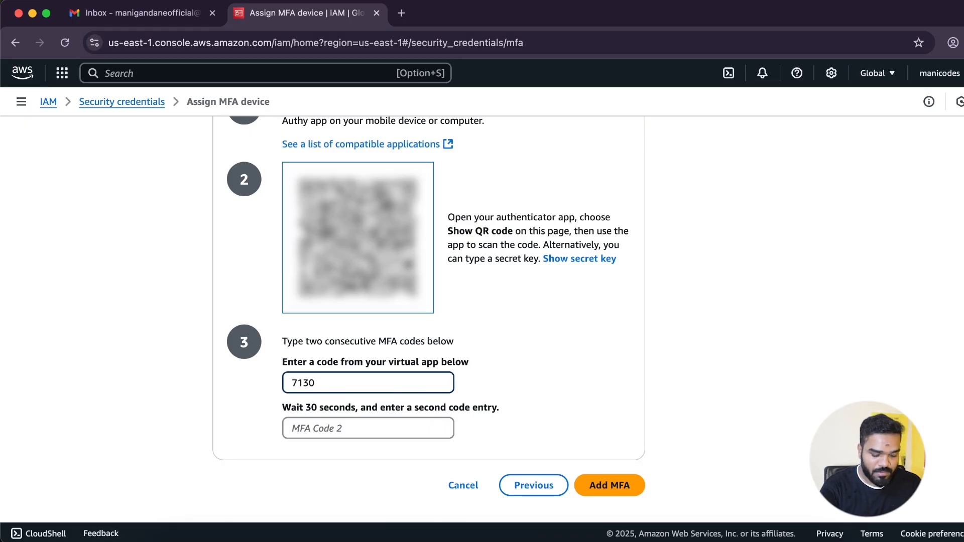
pyautogui.click(407, 424)
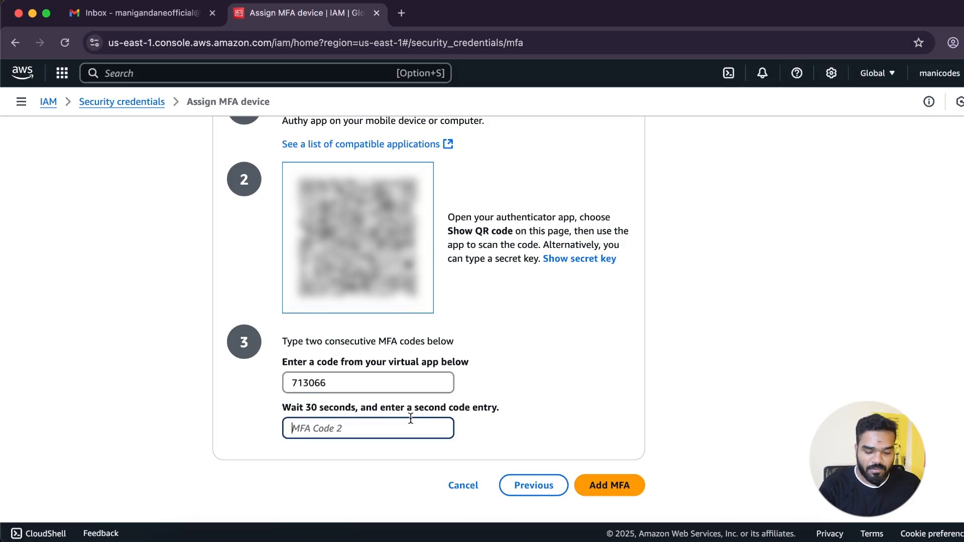
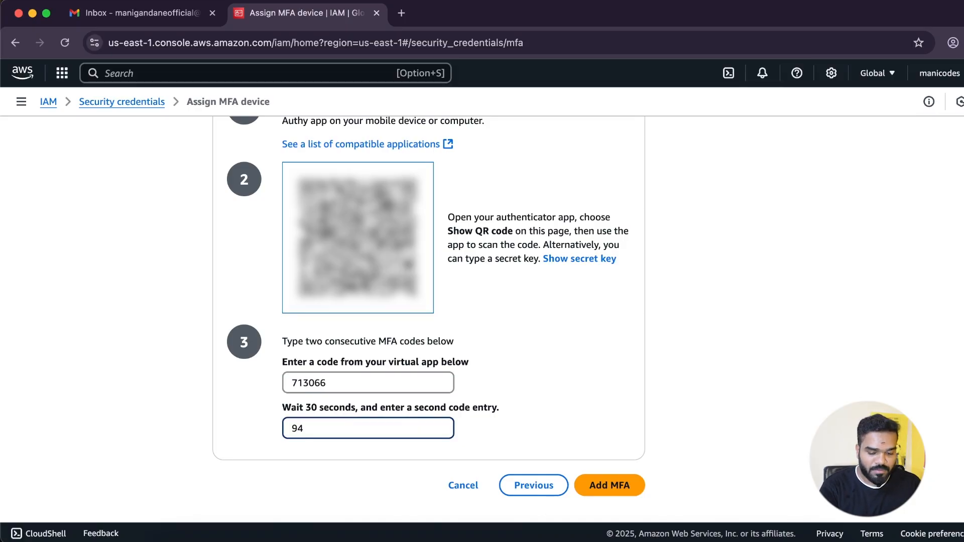
pyautogui.click(613, 490)
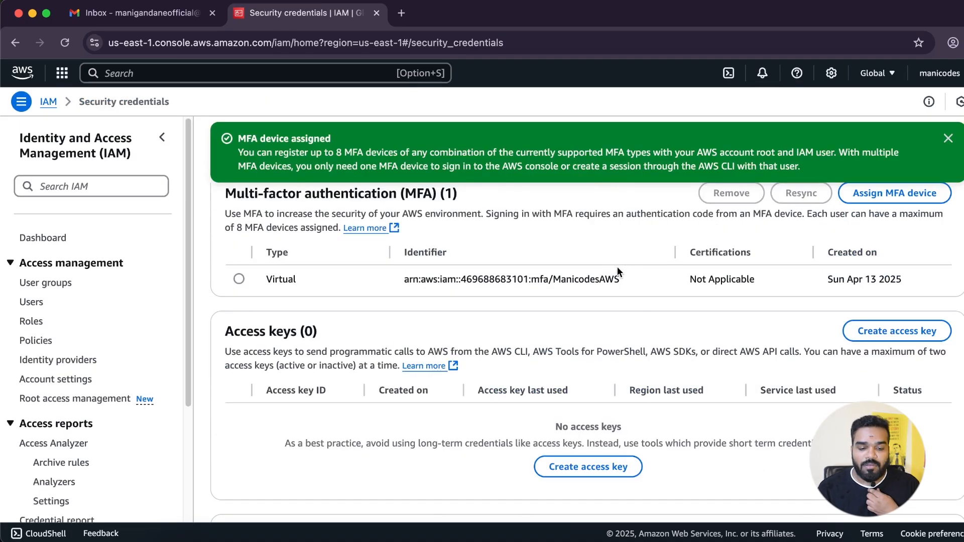
# Scroll up to review the ManicodesAWS virtual MFA device on My security credentials
pyautogui.scroll(4, 617, 266)
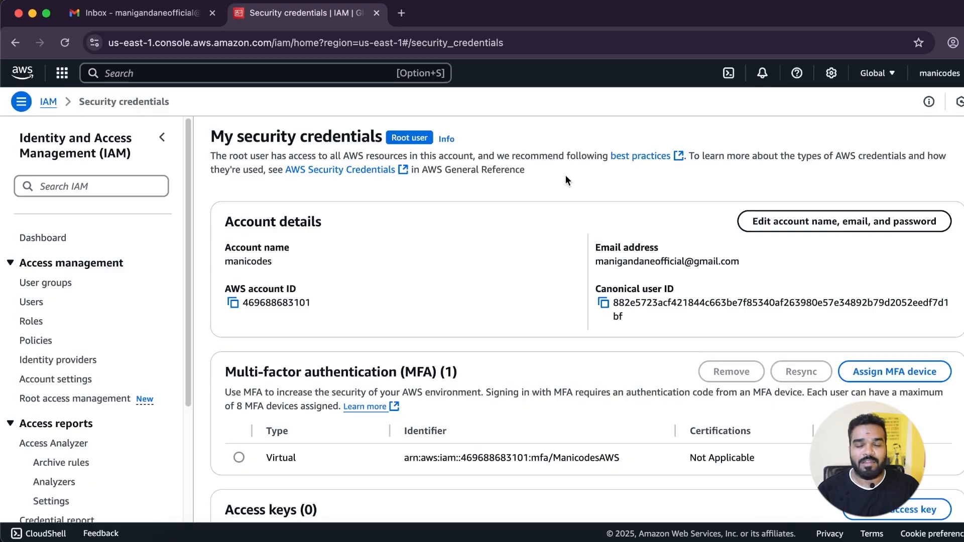
# Open the Billing preferences page of Billing and Cost Management via the console search
pyautogui.click(325, 75)
pyautogui.write('lli')
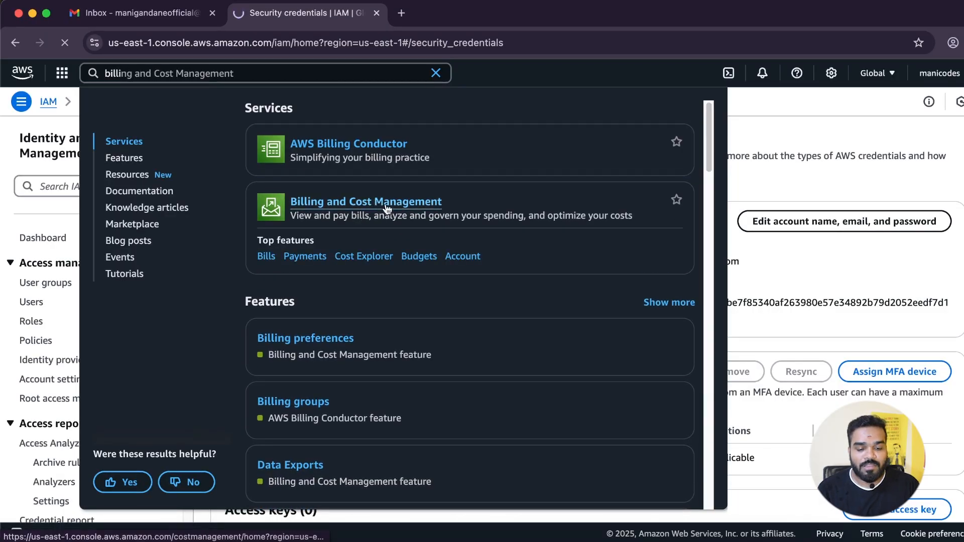
pyautogui.click(378, 203)
pyautogui.scroll(-15, 153, 325)
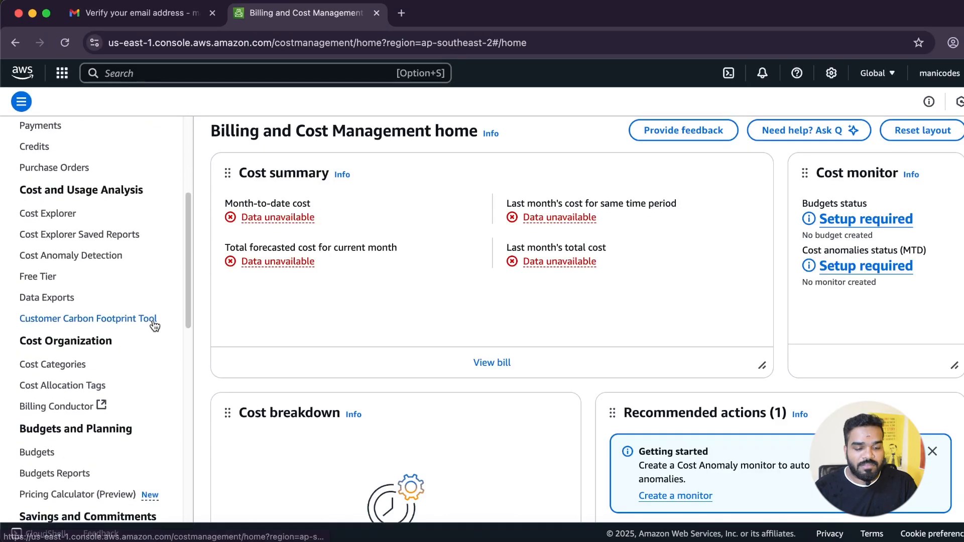
pyautogui.scroll(-5, 153, 325)
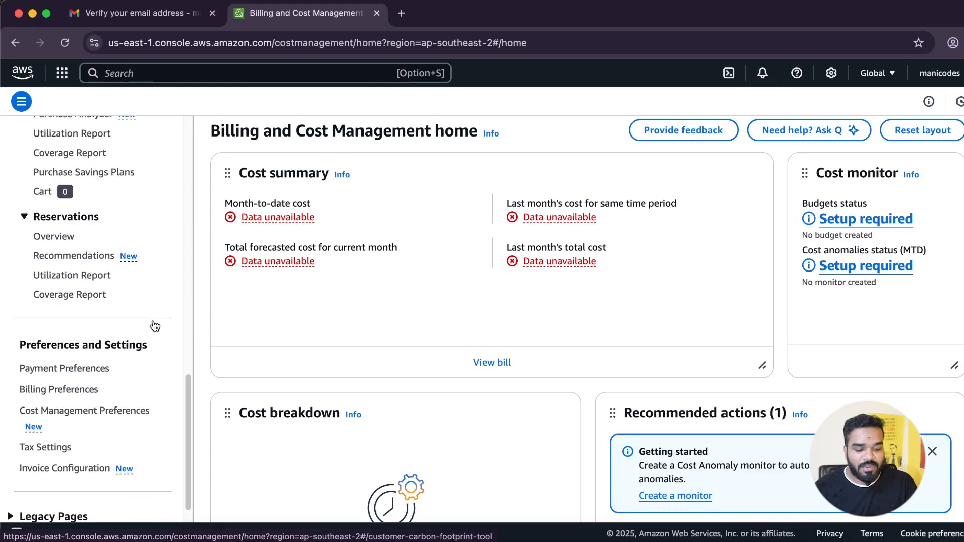
pyautogui.click(69, 387)
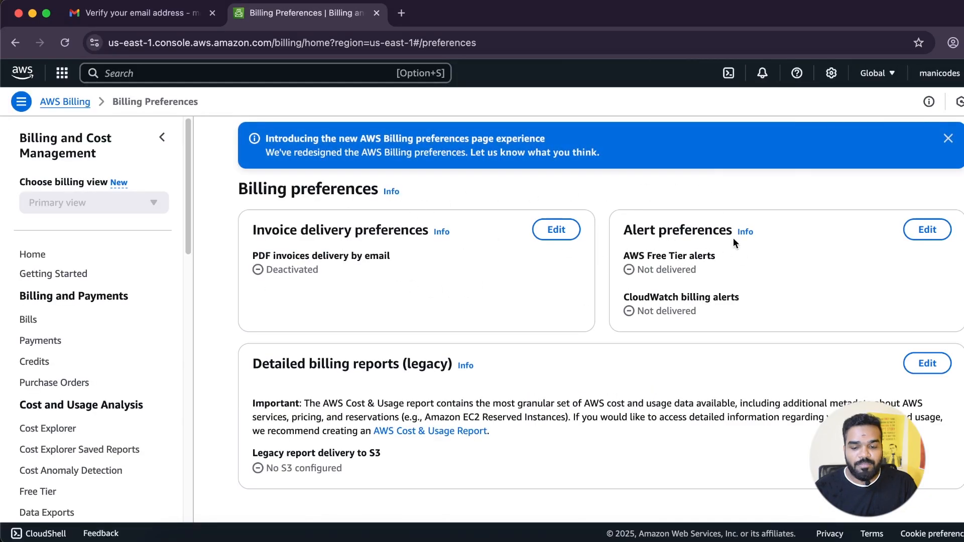
# Turn on AWS Free Tier alerts and CloudWatch billing alerts and update the alert preferences
pyautogui.click(927, 230)
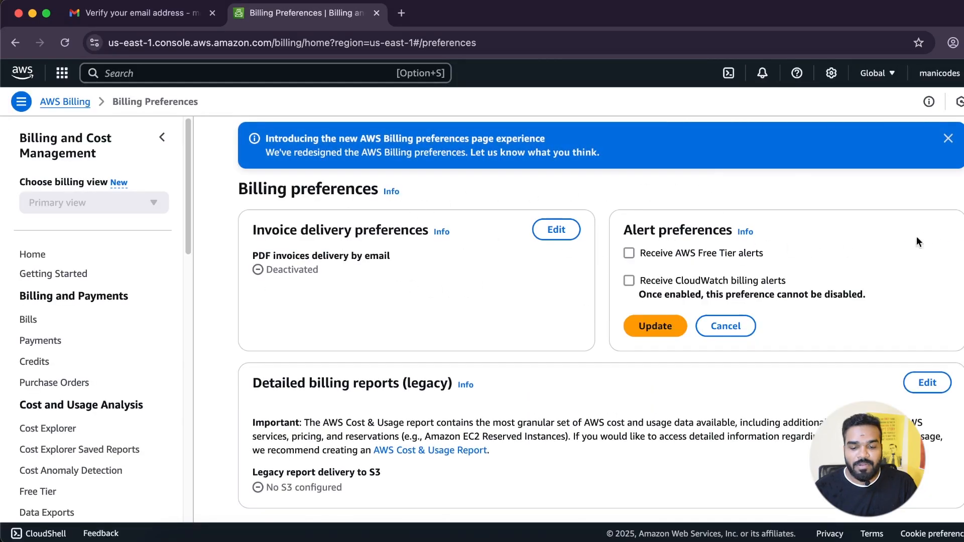
pyautogui.click(629, 253)
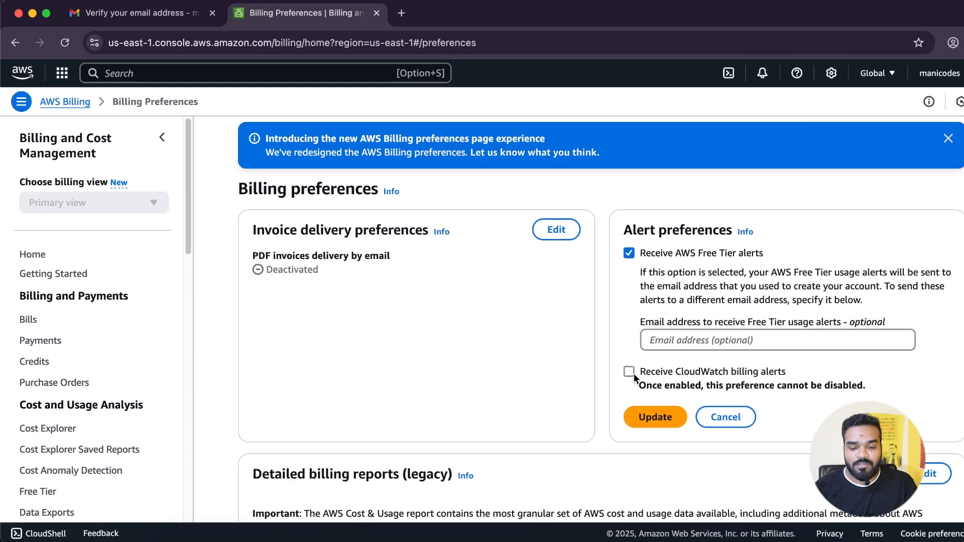
pyautogui.click(664, 425)
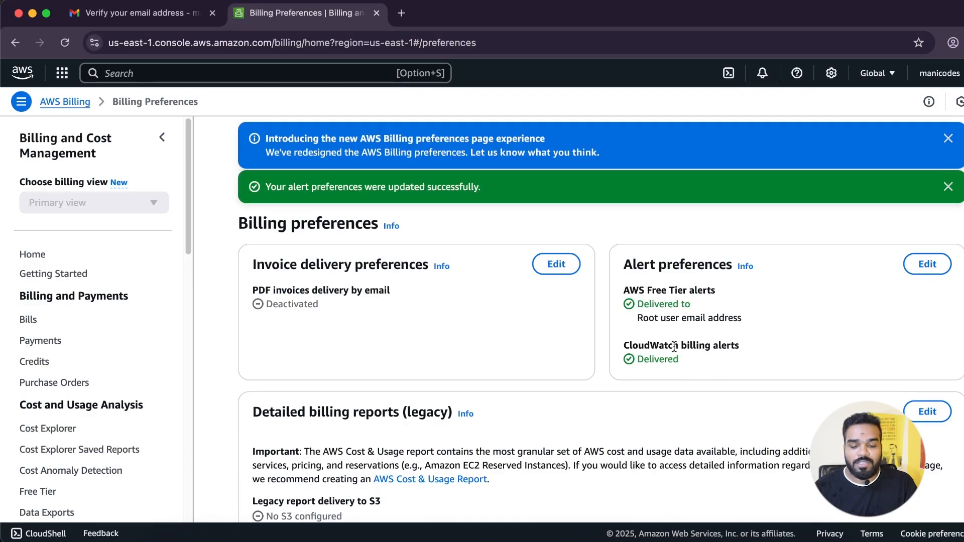
pyautogui.click(253, 74)
pyautogui.write('cloud WAN')
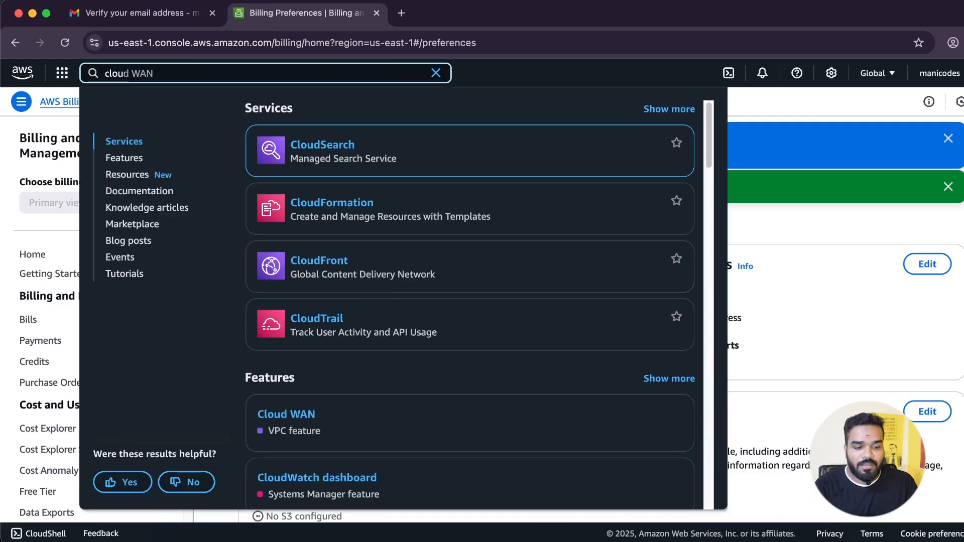
# Correct the search to 'cloudwatch', open CloudWatch, and show the Billing alarms list under Alarms
pyautogui.press('BackSpace')
pyautogui.press('BackSpace')
pyautogui.press('BackSpace')
pyautogui.press('BackSpace')
pyautogui.write('watch')
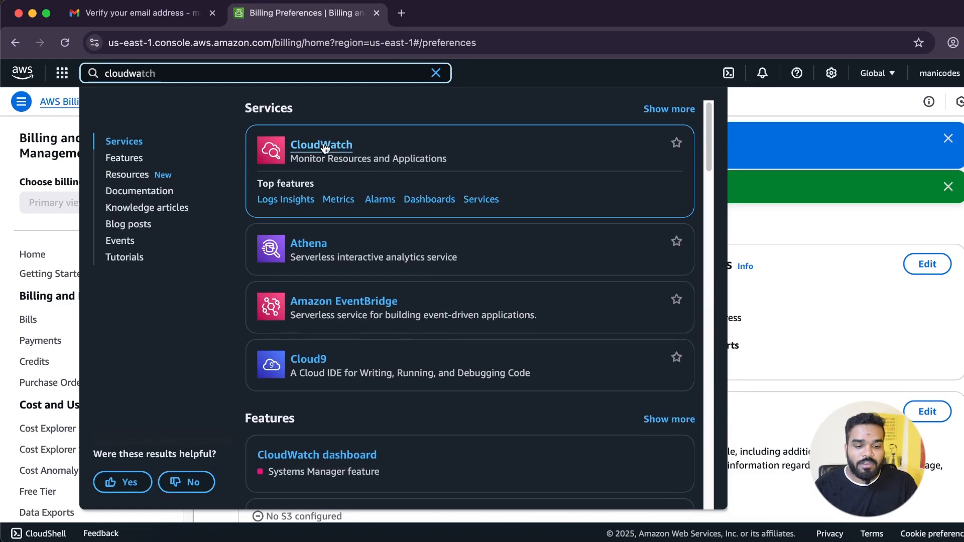
pyautogui.click(329, 147)
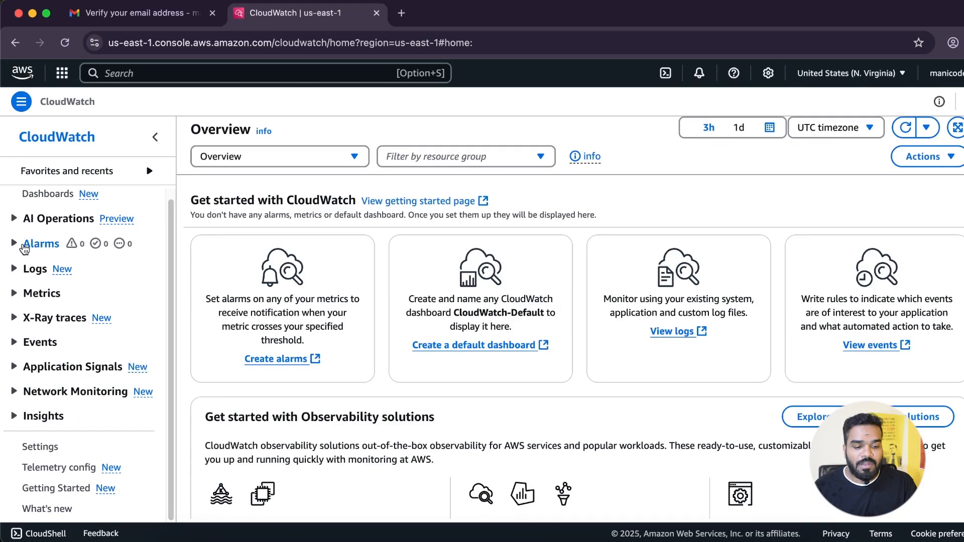
pyautogui.click(25, 247)
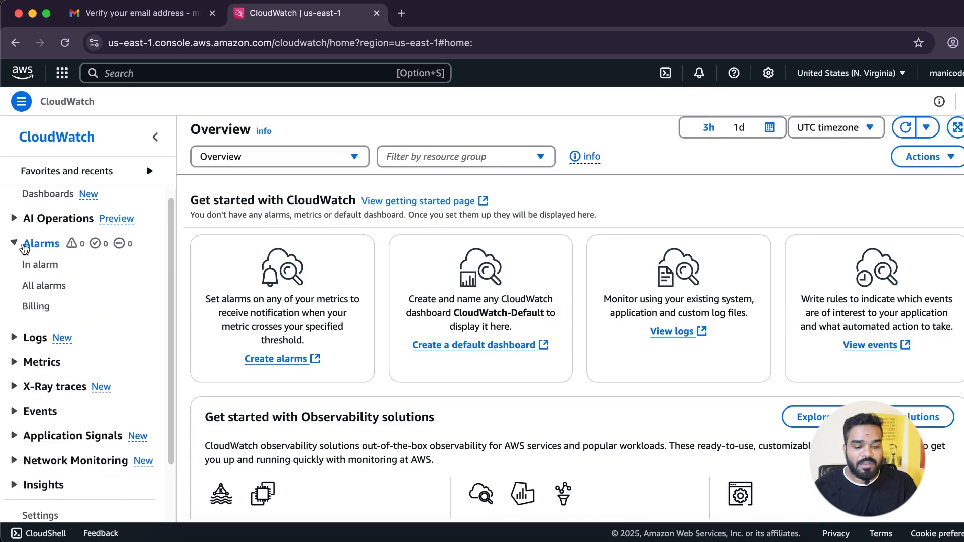
pyautogui.click(36, 307)
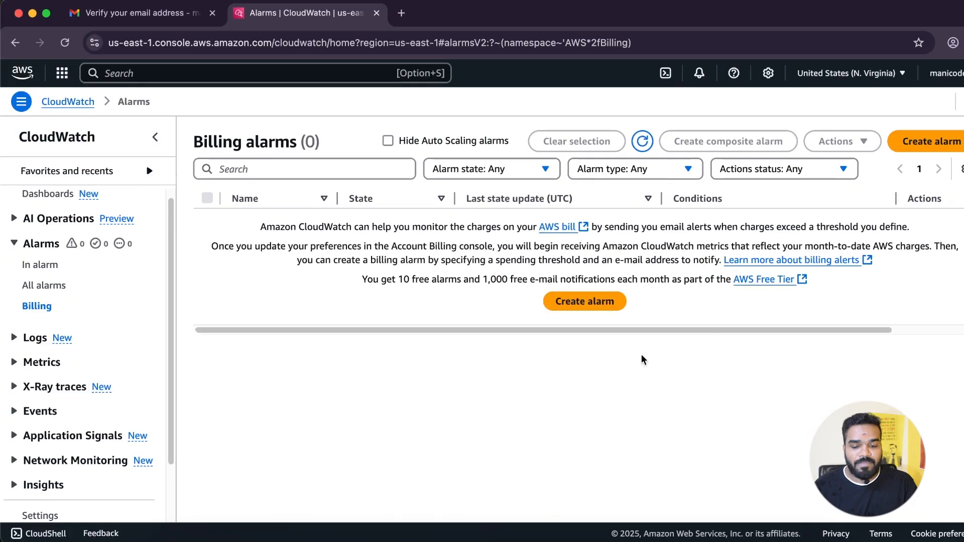
# Create a new EstimatedCharges alarm with a Static threshold of Greater than 5 USD
pyautogui.click(597, 306)
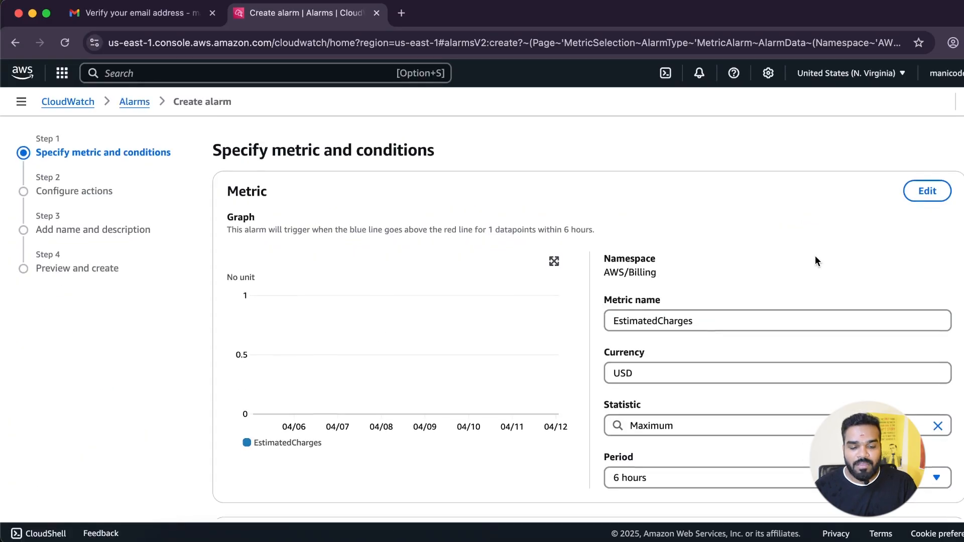
pyautogui.scroll(-1, 725, 251)
pyautogui.scroll(-3, 727, 251)
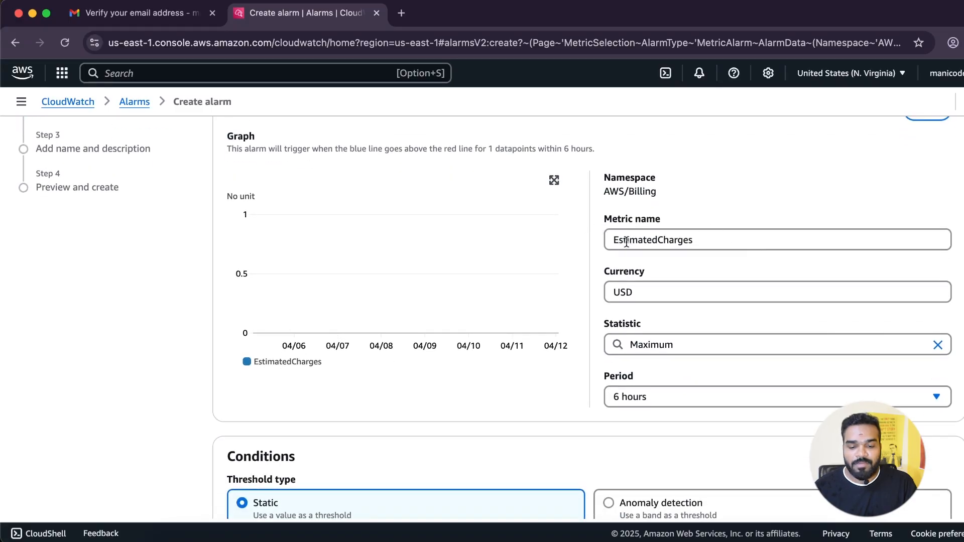
pyautogui.scroll(-3, 706, 294)
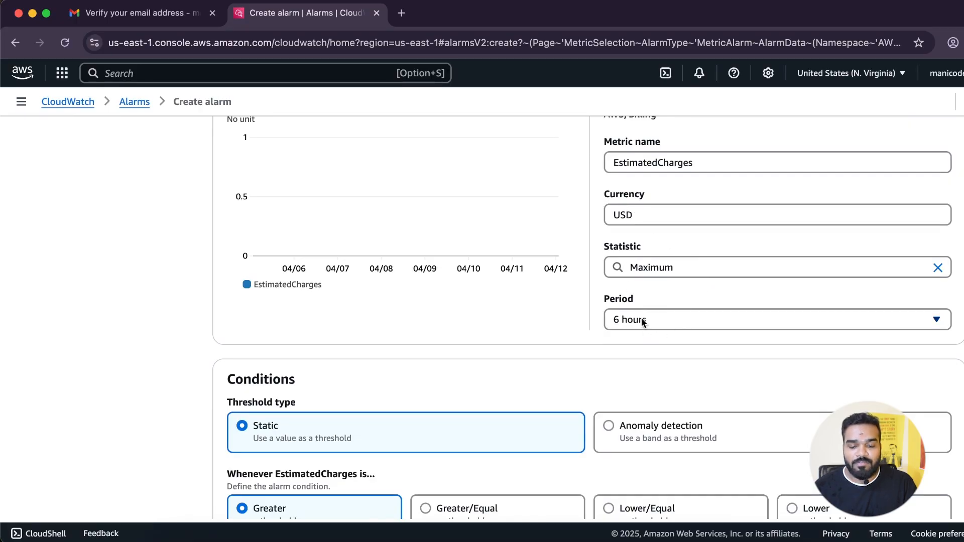
pyautogui.scroll(-6, 611, 281)
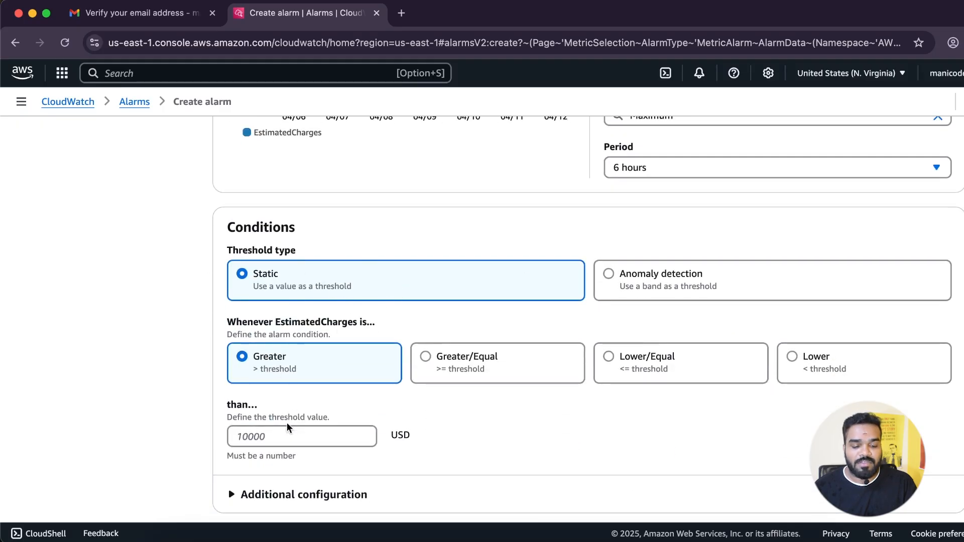
pyautogui.click(268, 435)
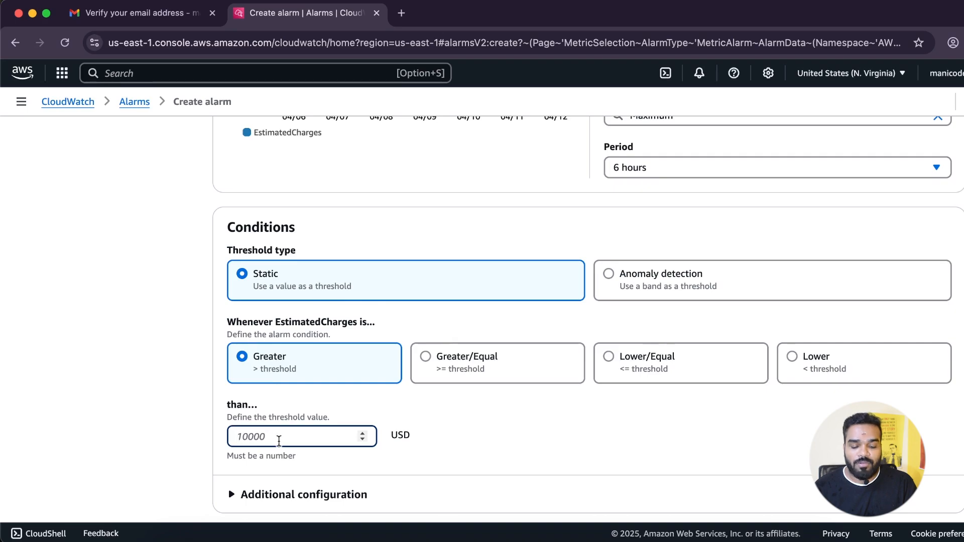
pyautogui.write('5')
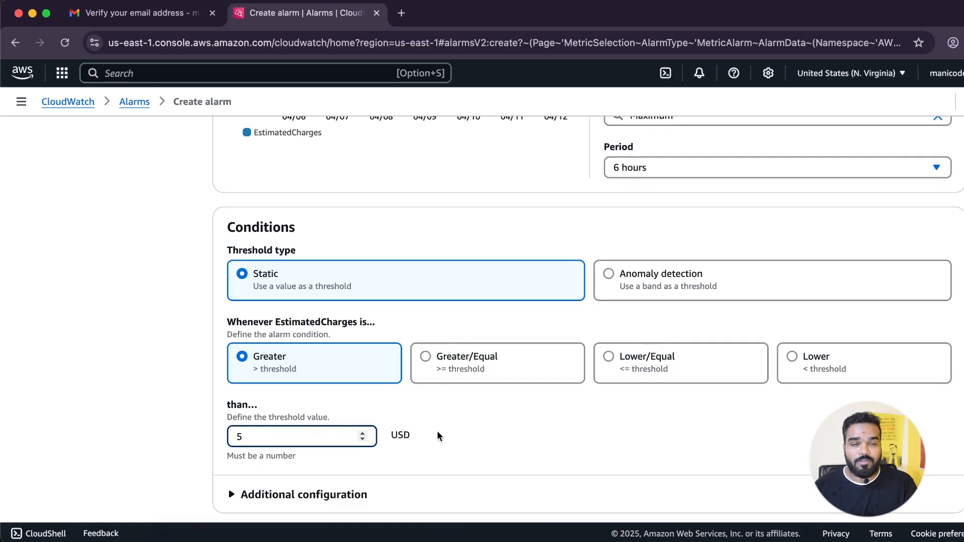
pyautogui.scroll(-3, 465, 416)
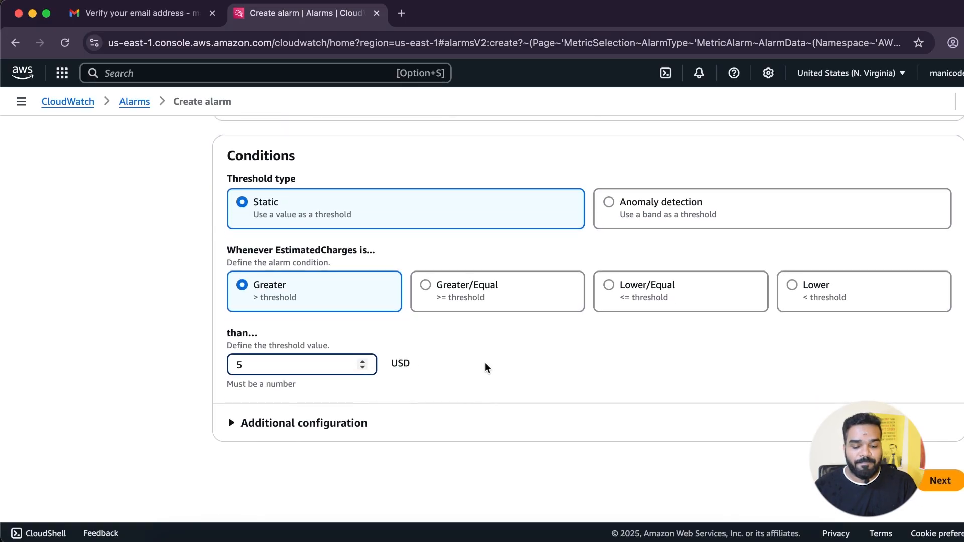
pyautogui.click(942, 483)
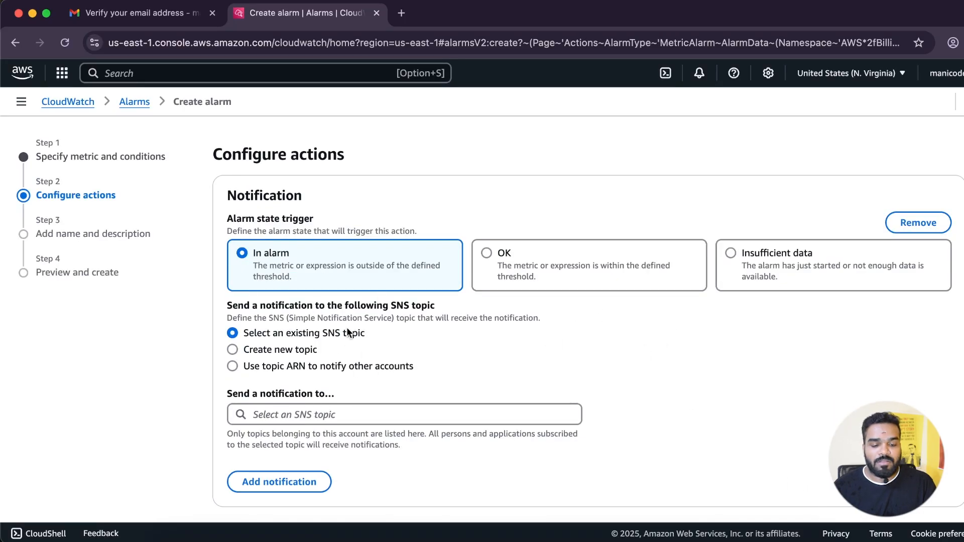
# Choose Create new topic and keep the default name Default_CloudWatch_Alarms_Topic
pyautogui.scroll(-1, 347, 329)
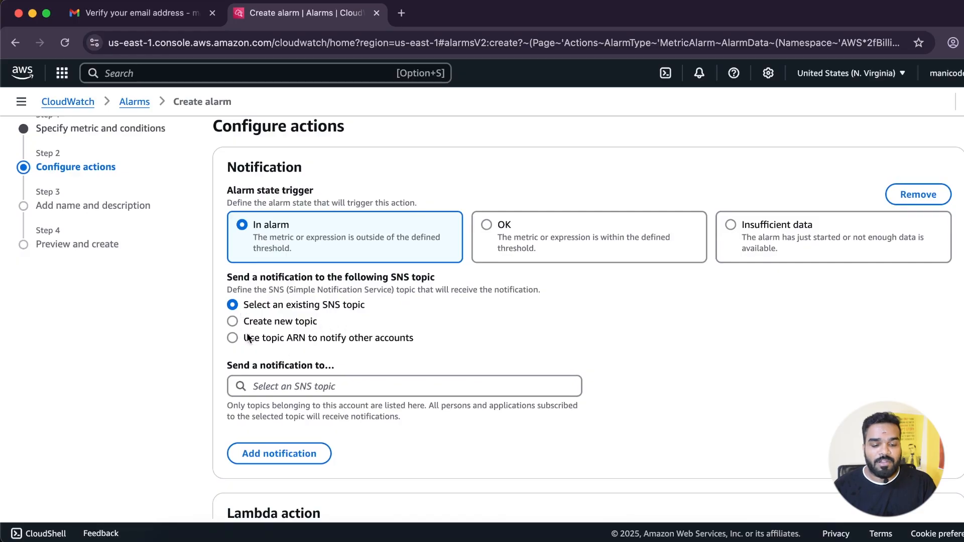
pyautogui.click(233, 321)
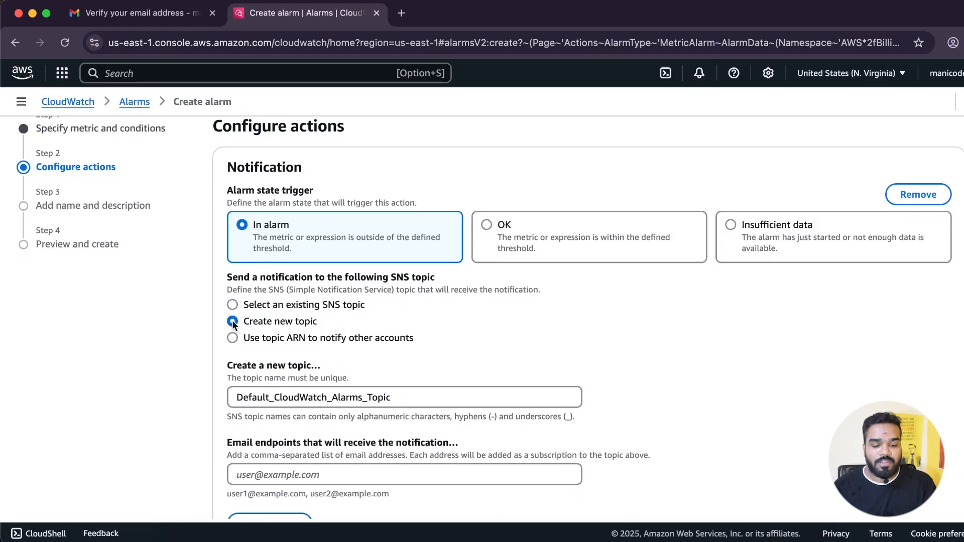
pyautogui.scroll(-1, 381, 312)
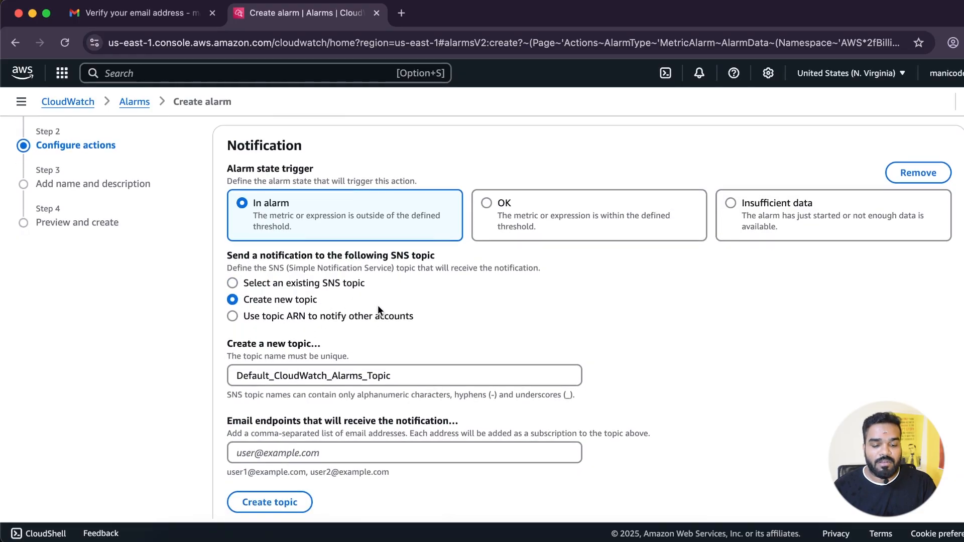
pyautogui.scroll(-3, 379, 304)
pyautogui.click(409, 297)
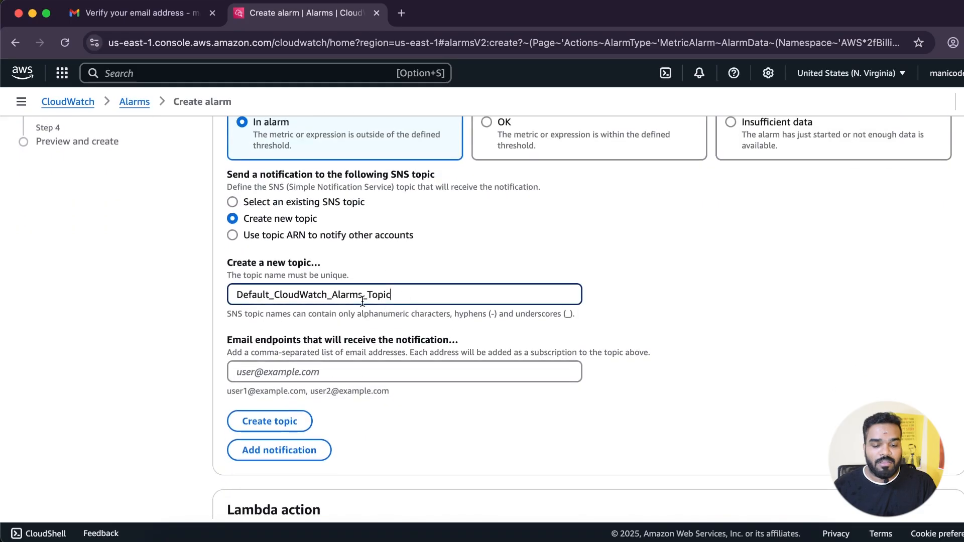
pyautogui.scroll(-3, 558, 316)
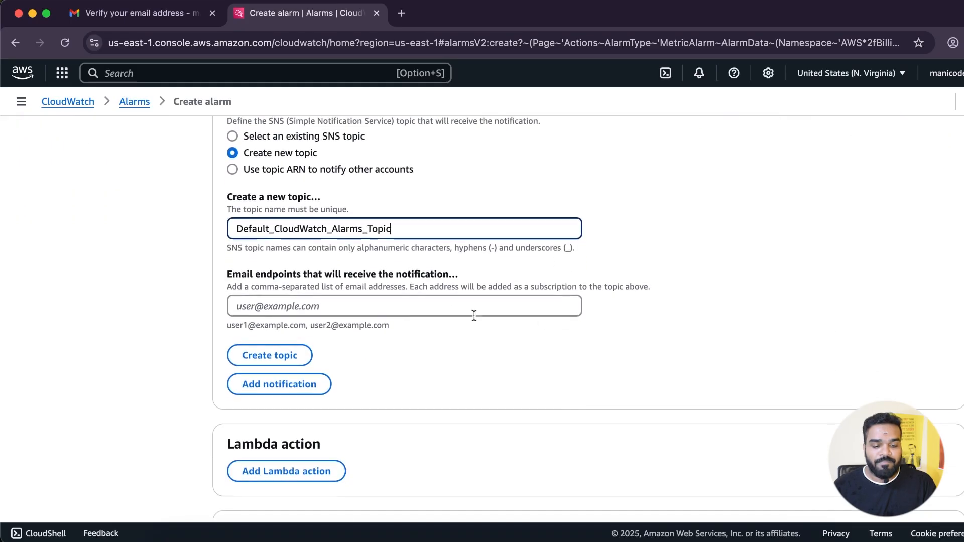
# Paste the account e-mail copied from Gmail into Email endpoints and create the topic
pyautogui.click(472, 315)
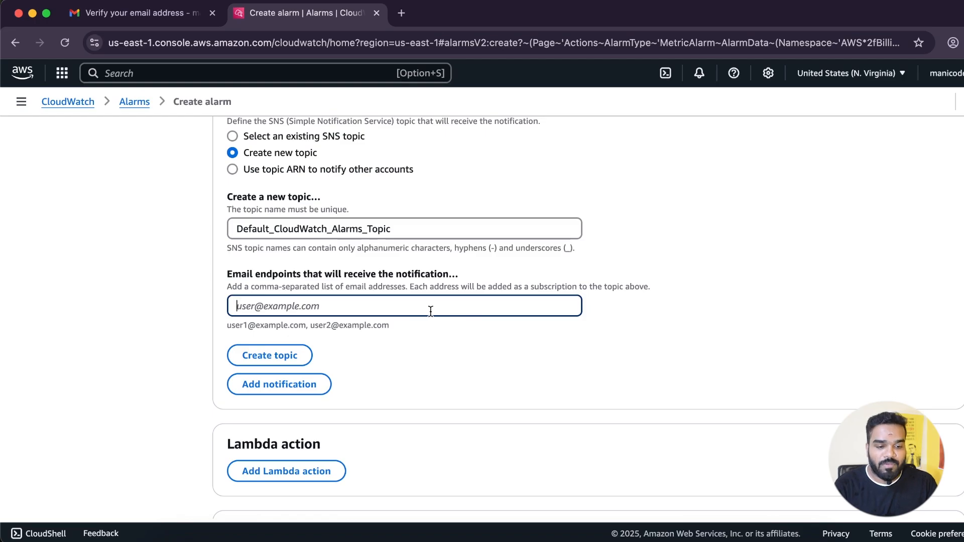
pyautogui.click(70, 12)
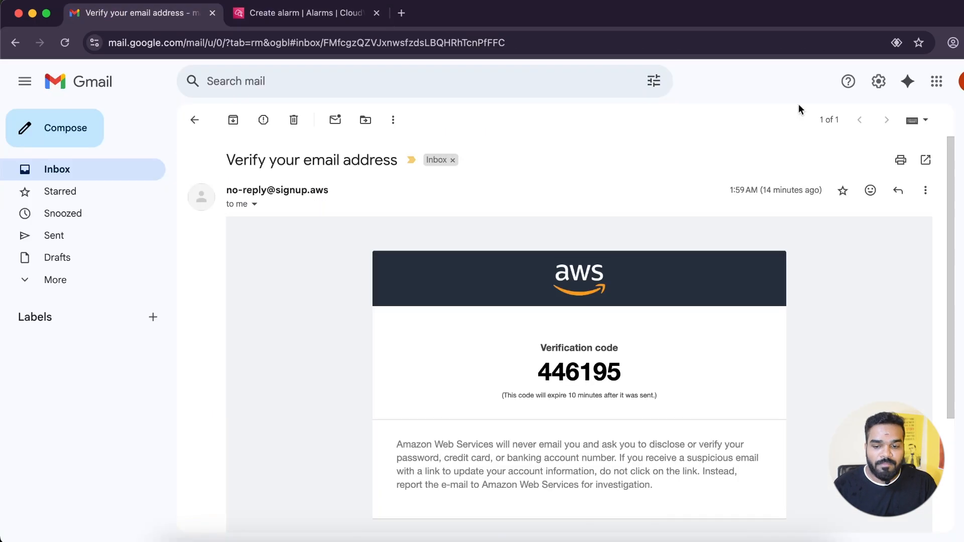
pyautogui.click(962, 81)
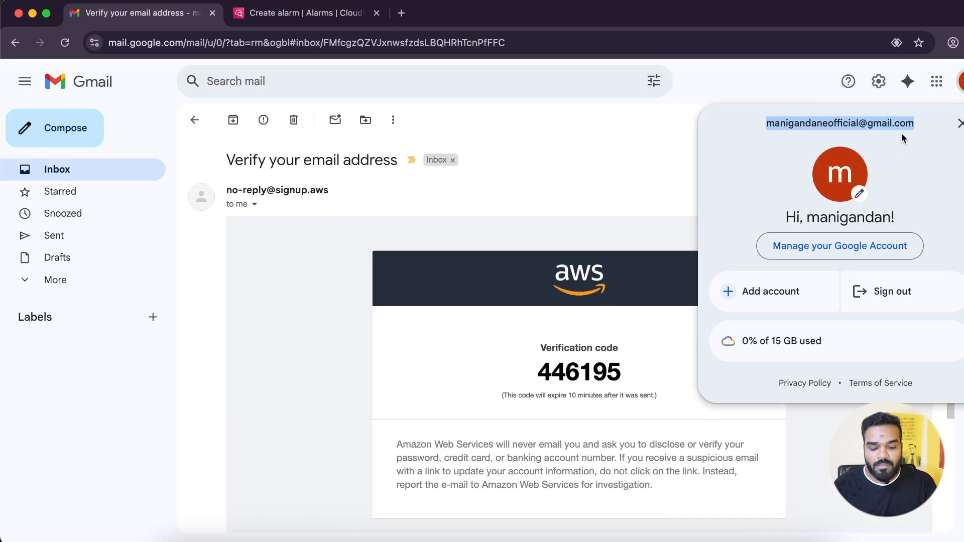
pyautogui.click(301, 12)
pyautogui.press('super+v')
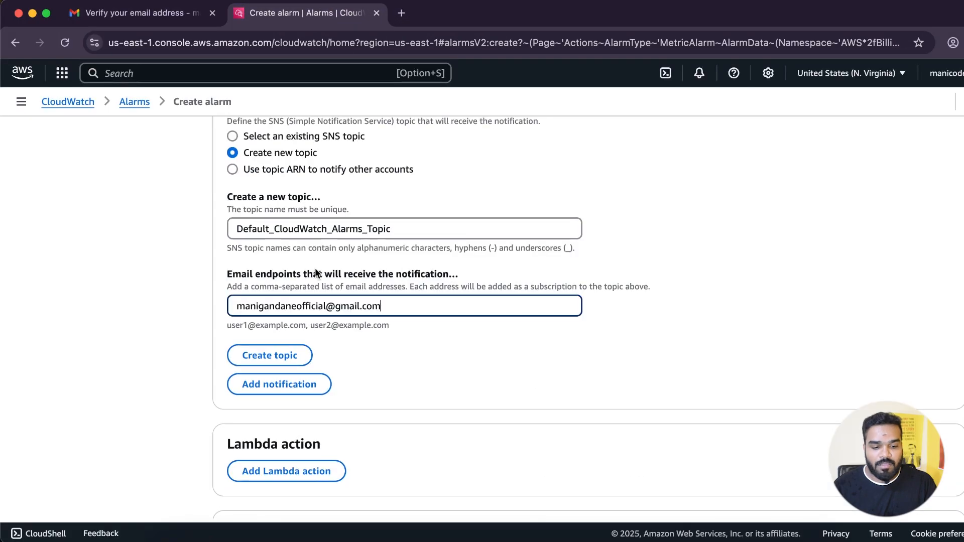
pyautogui.click(269, 356)
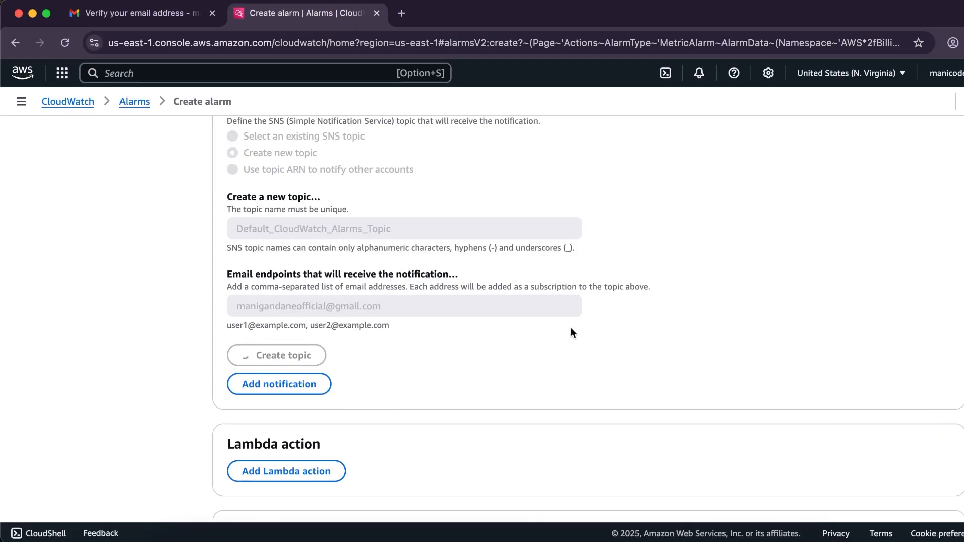
pyautogui.scroll(-7, 571, 332)
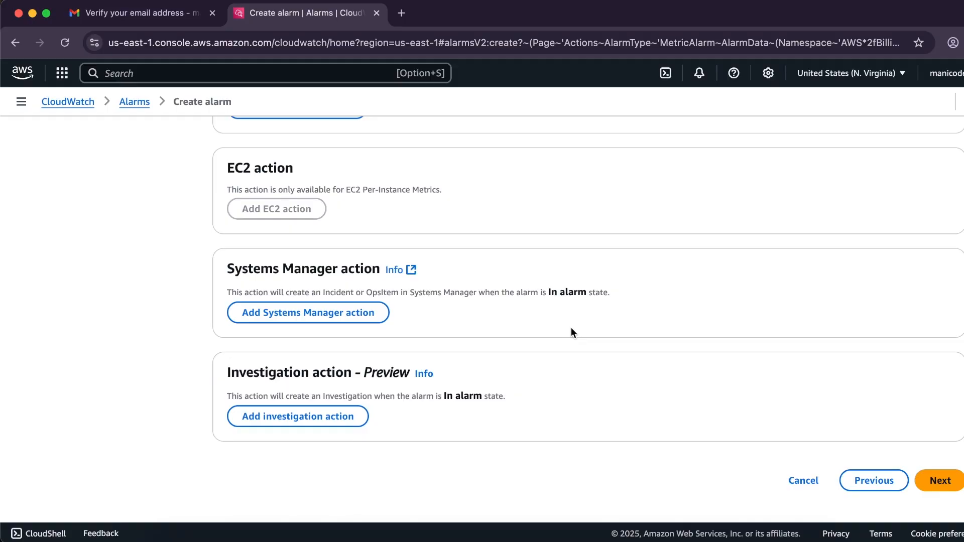
# Name the alarm 'Billing alarm' and create it from the preview page
pyautogui.click(921, 480)
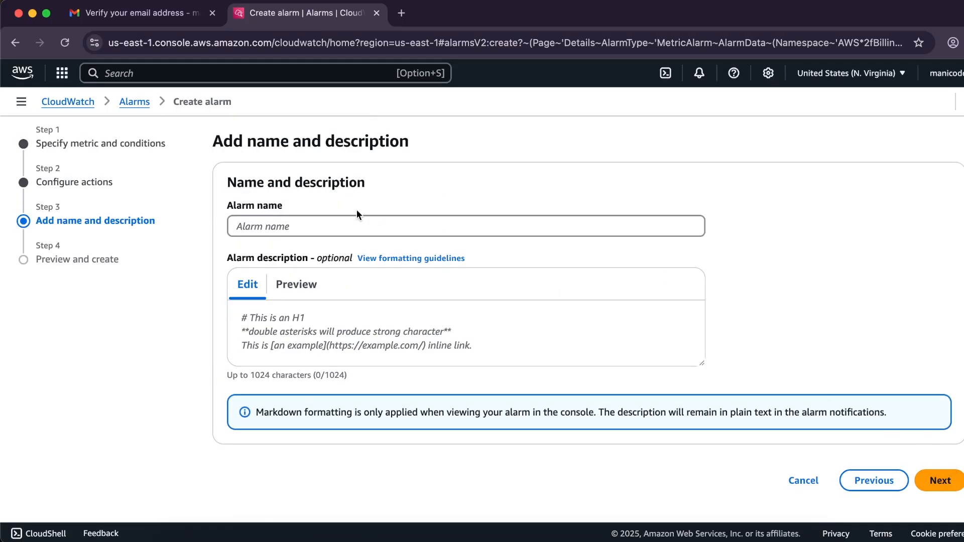
pyautogui.click(372, 228)
pyautogui.write('Billing a')
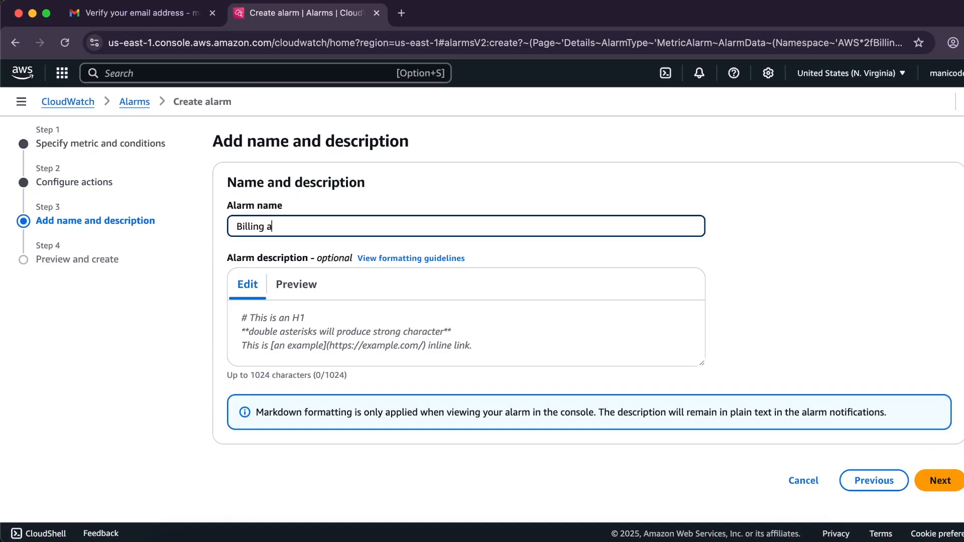
pyautogui.click(939, 479)
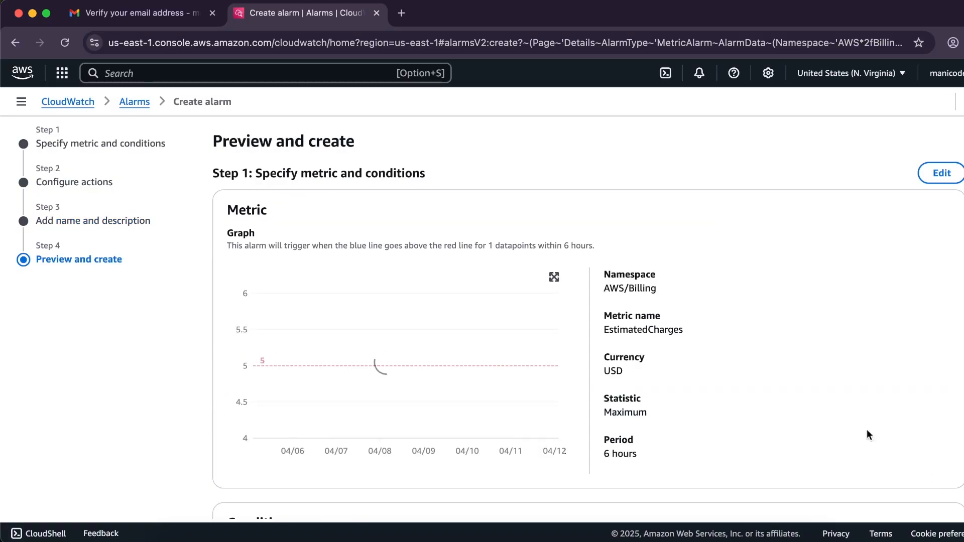
pyautogui.scroll(-6, 831, 358)
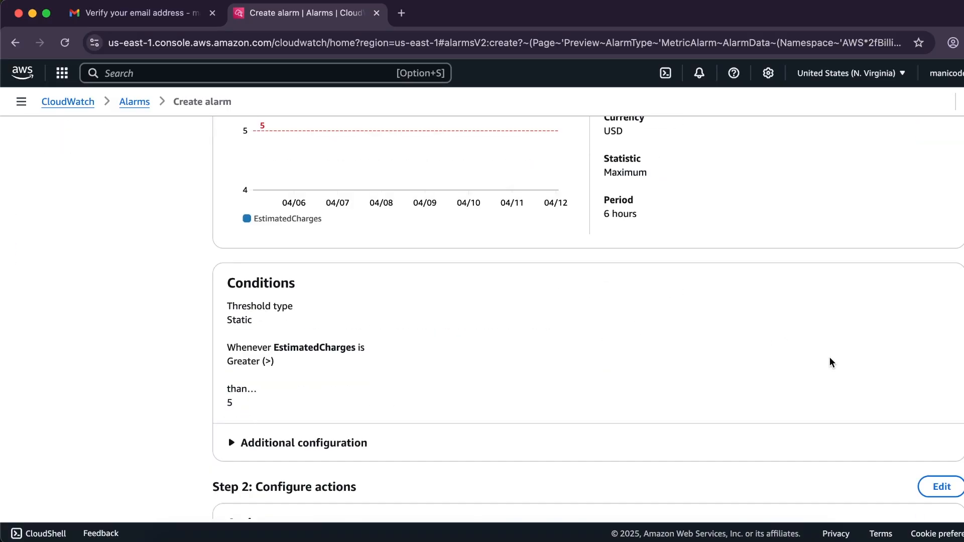
pyautogui.scroll(-5, 832, 362)
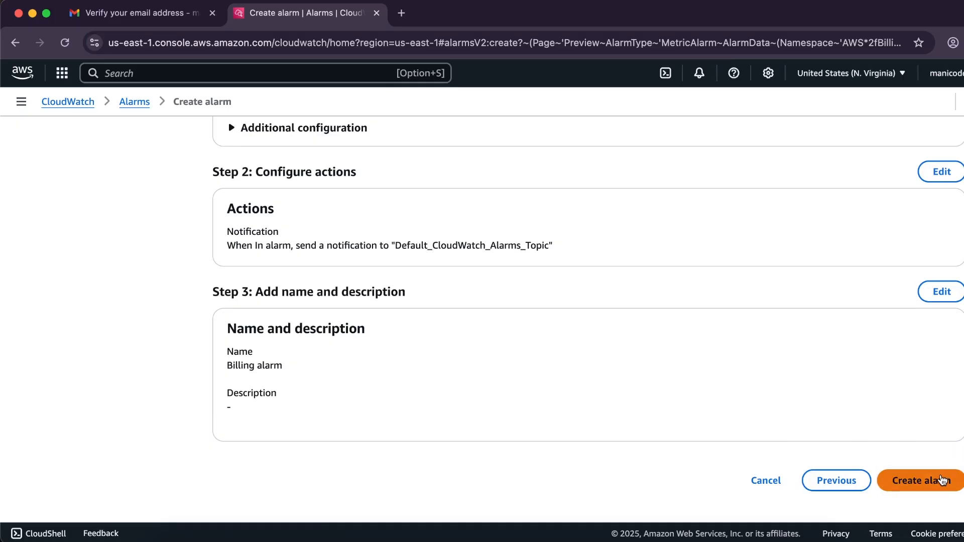
pyautogui.click(942, 480)
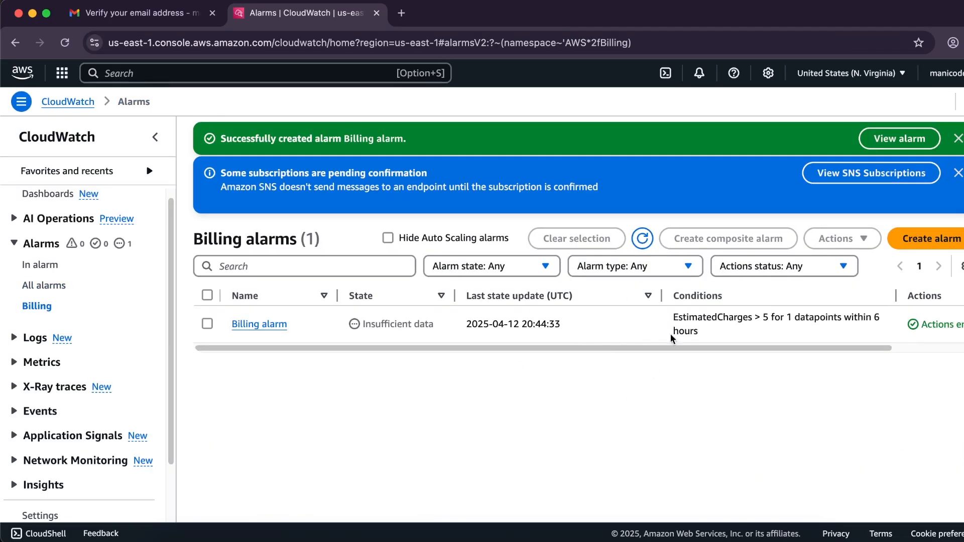
# Read the pending-subscription warning in the alarm's Actions, then return to Gmail
pyautogui.hscroll(4, 680, 351)
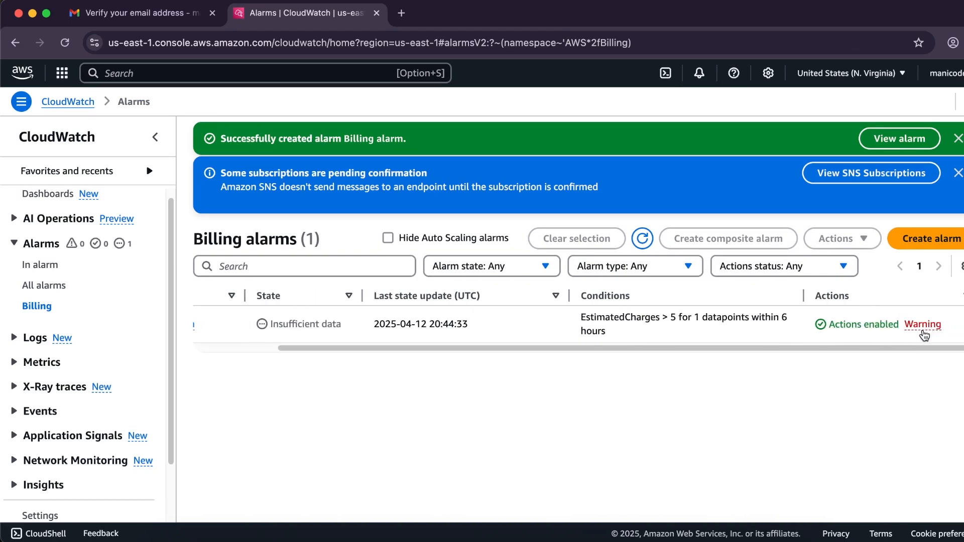
pyautogui.click(925, 326)
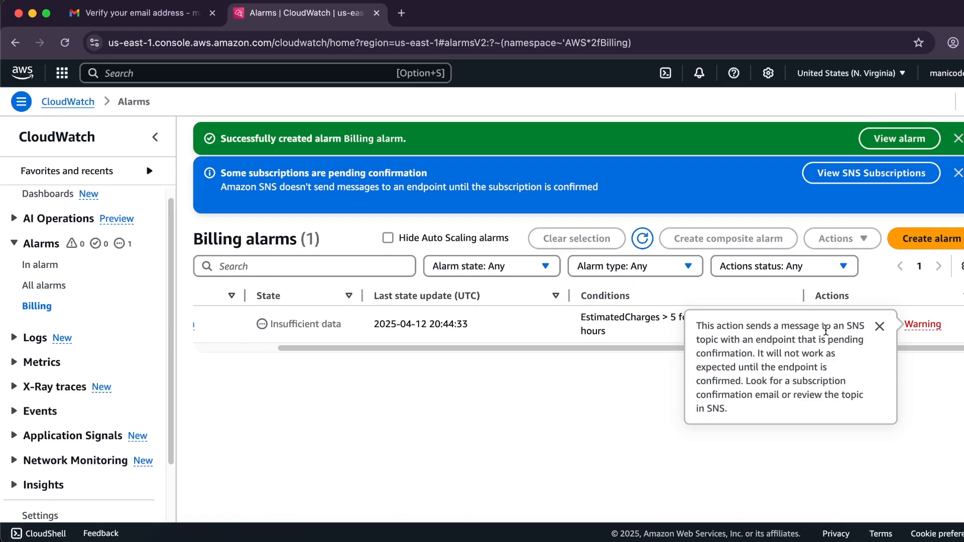
pyautogui.moveTo(732, 340); pyautogui.dragTo(838, 345)
pyautogui.click(762, 351)
pyautogui.click(150, 15)
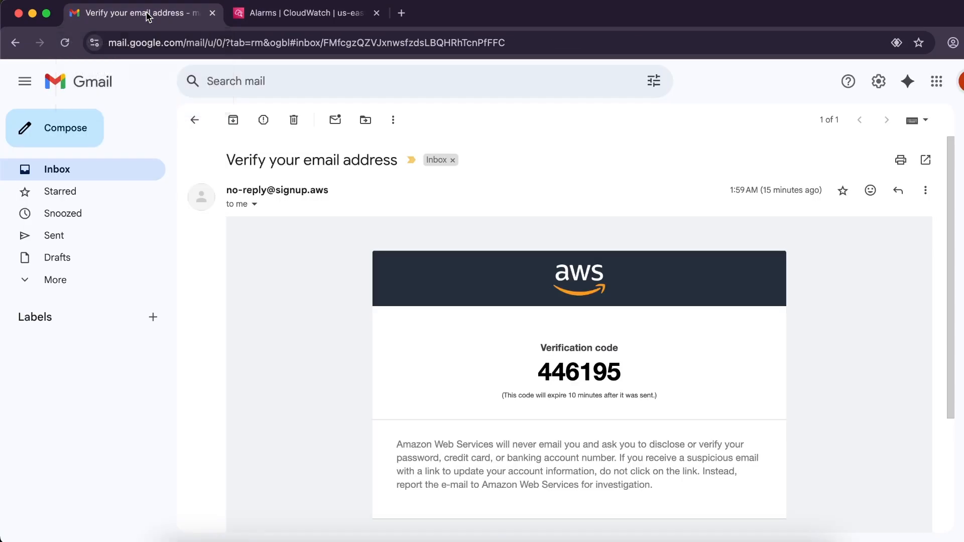
# Browse the AWS emails in the inbox, from Cost Anomaly Detection to the welcome message
pyautogui.click(99, 79)
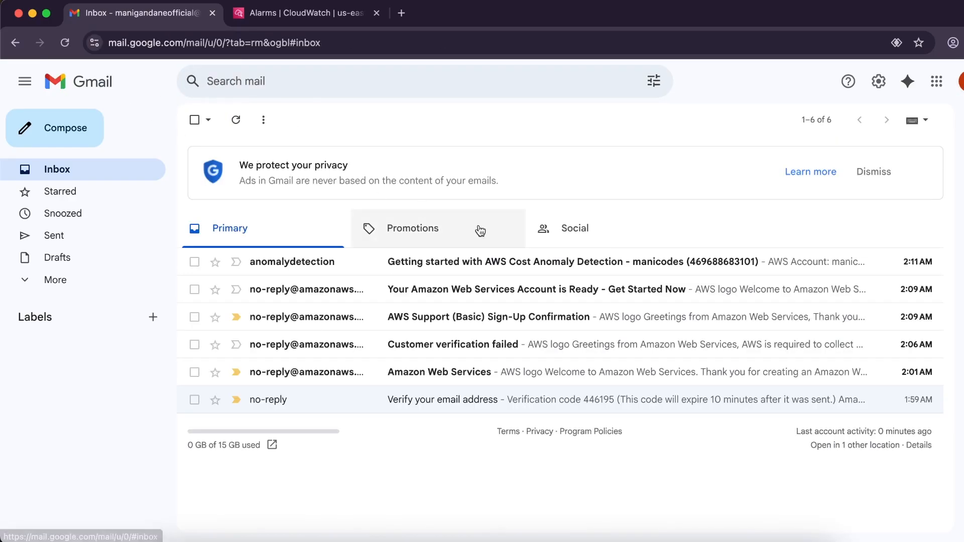
pyautogui.click(600, 262)
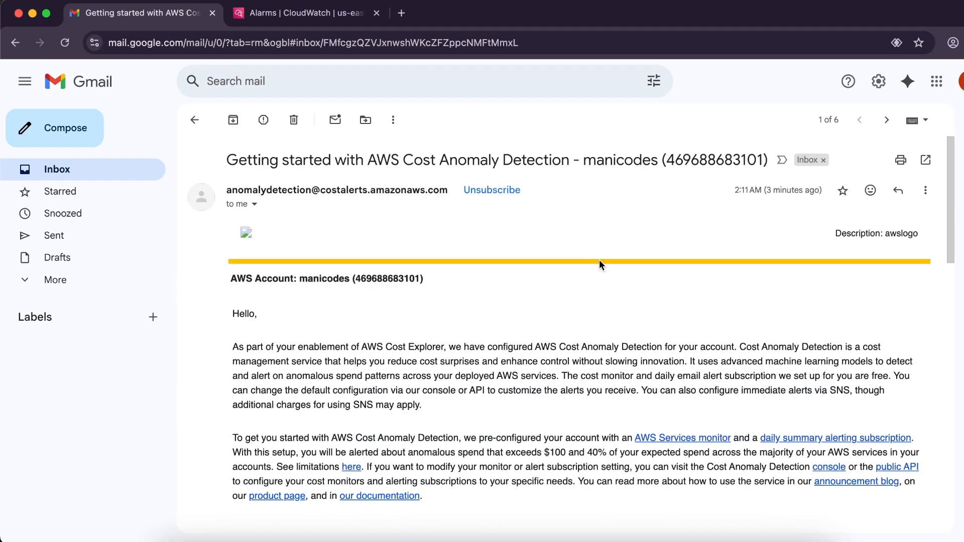
pyautogui.scroll(-10, 601, 243)
pyautogui.scroll(10, 600, 243)
pyautogui.click(53, 170)
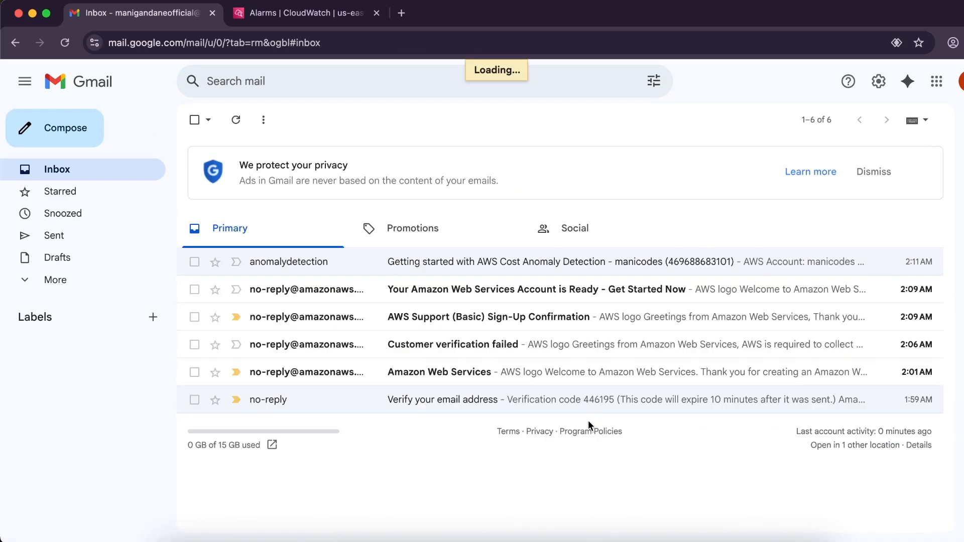
pyautogui.click(634, 288)
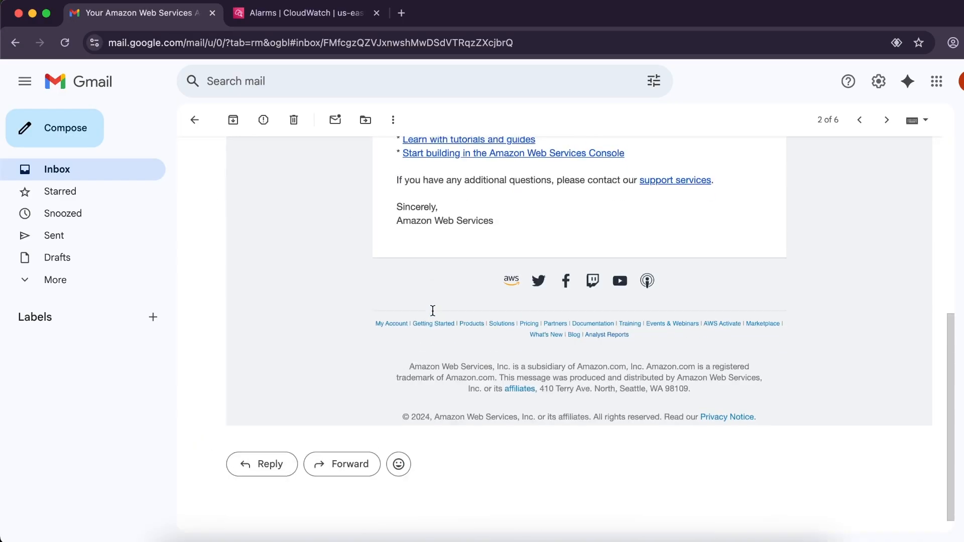
pyautogui.scroll(-10, 432, 312)
pyautogui.scroll(10, 432, 312)
pyautogui.click(196, 118)
pyautogui.click(534, 316)
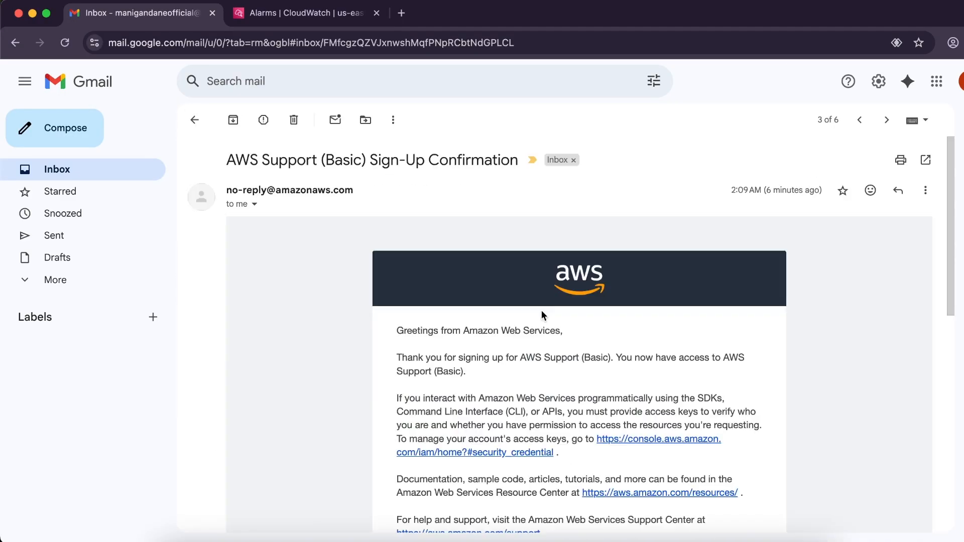
pyautogui.scroll(-10, 454, 280)
pyautogui.click(190, 116)
pyautogui.click(484, 340)
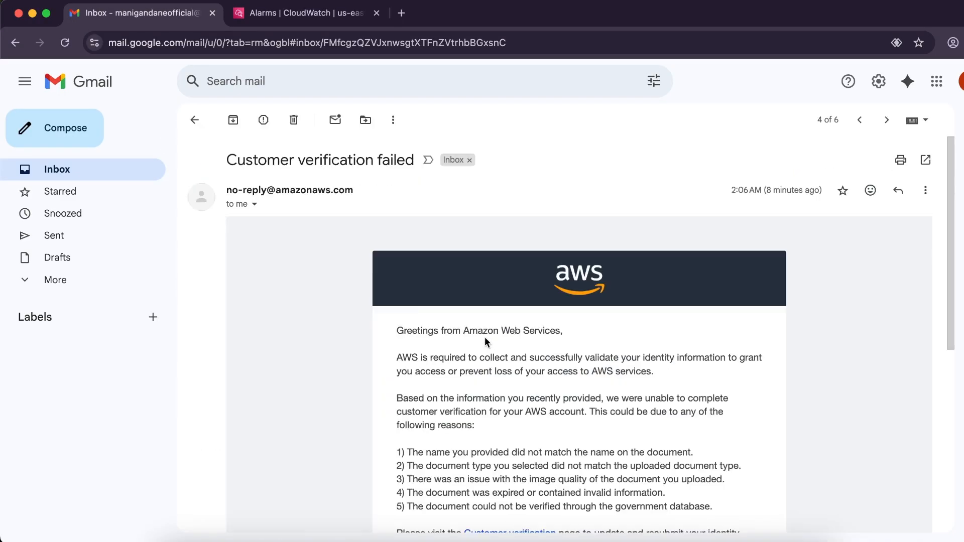
pyautogui.scroll(-10, 394, 286)
pyautogui.click(196, 121)
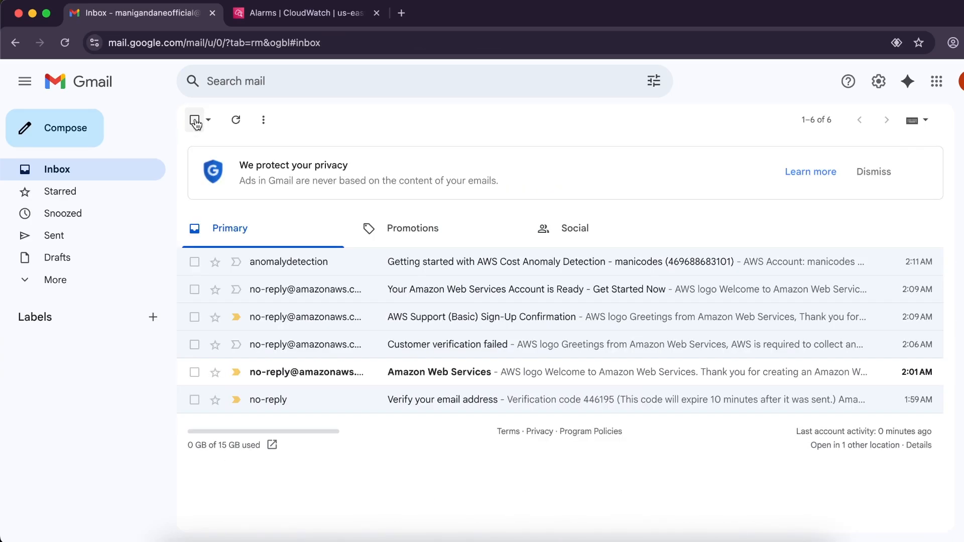
pyautogui.click(371, 374)
pyautogui.scroll(-5, 456, 348)
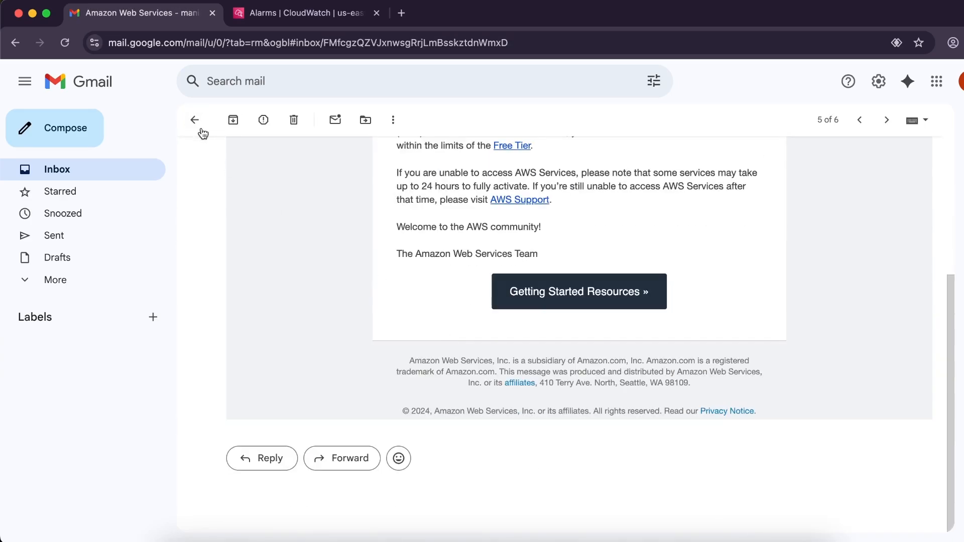
pyautogui.click(196, 120)
# Move the AWS Notification email out of Spam and open its Confirm subscription link
pyautogui.click(66, 282)
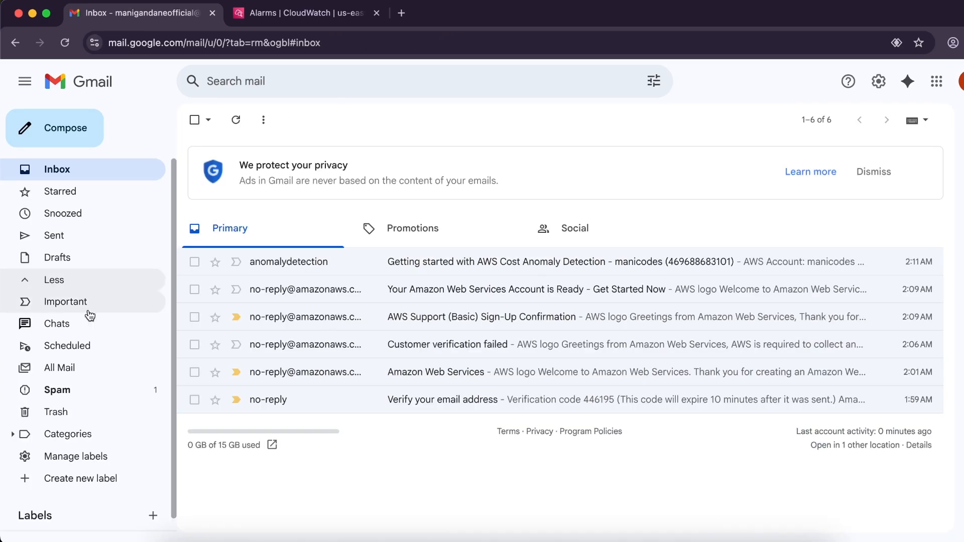
pyautogui.click(94, 390)
pyautogui.click(443, 227)
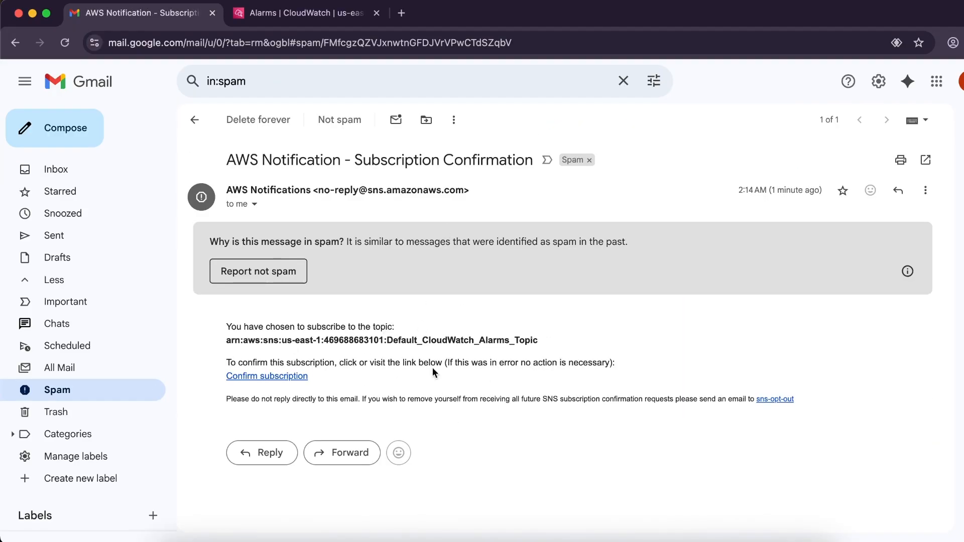
pyautogui.click(270, 271)
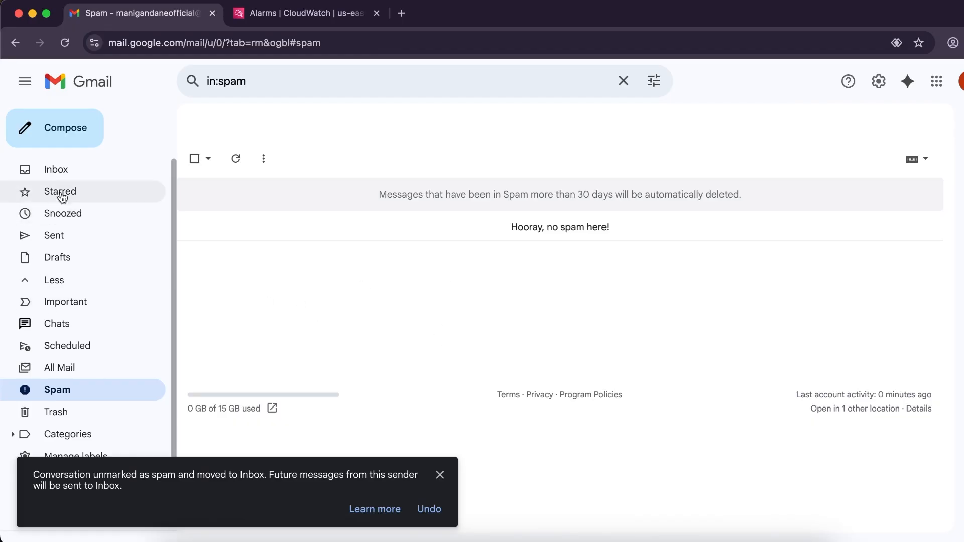
pyautogui.click(48, 169)
pyautogui.click(482, 258)
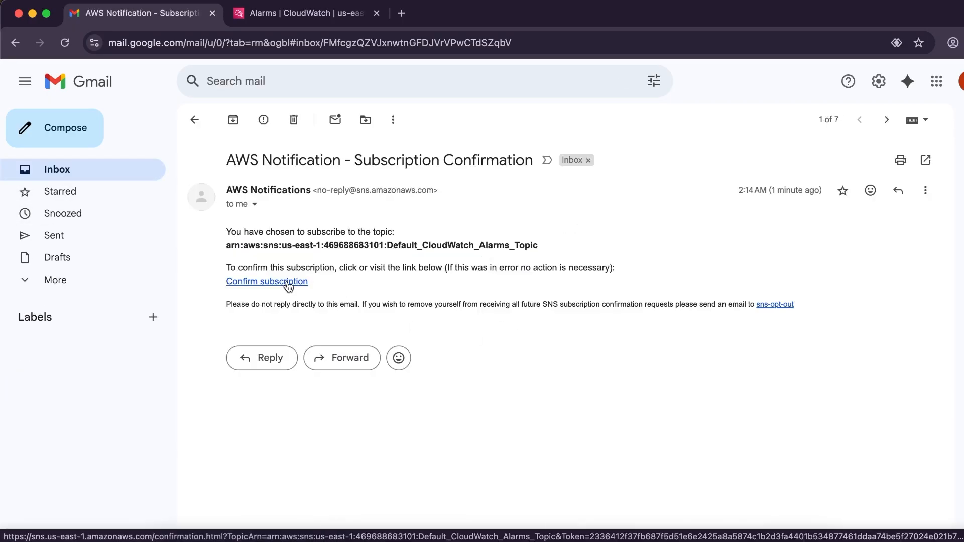
pyautogui.click(288, 282)
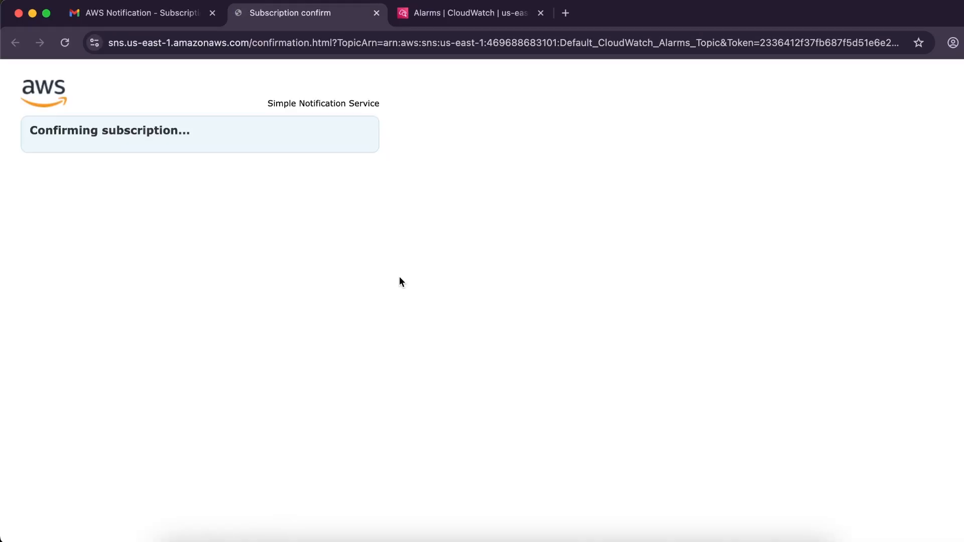
# Refresh the CloudWatch alarms list and check the Billing alarm's OK state and actions
pyautogui.click(437, 13)
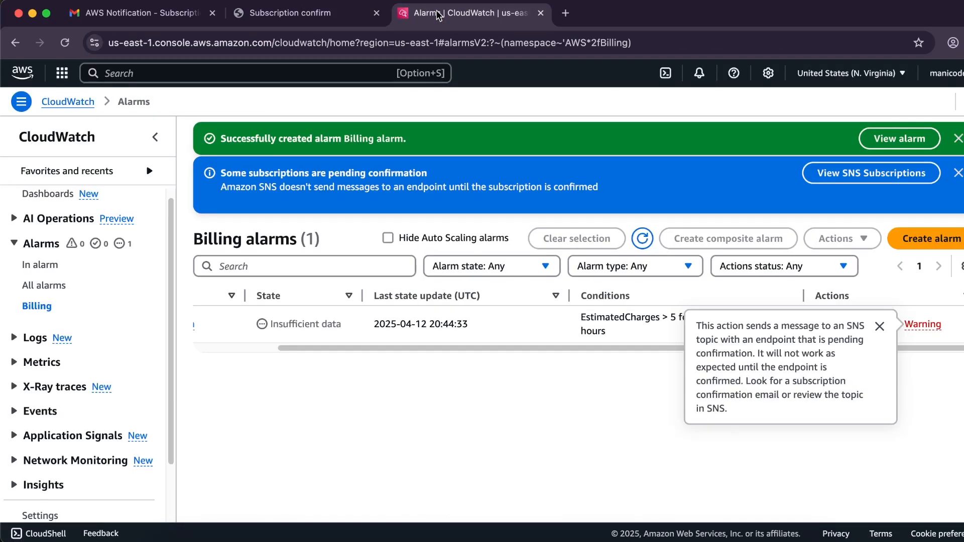
pyautogui.click(642, 239)
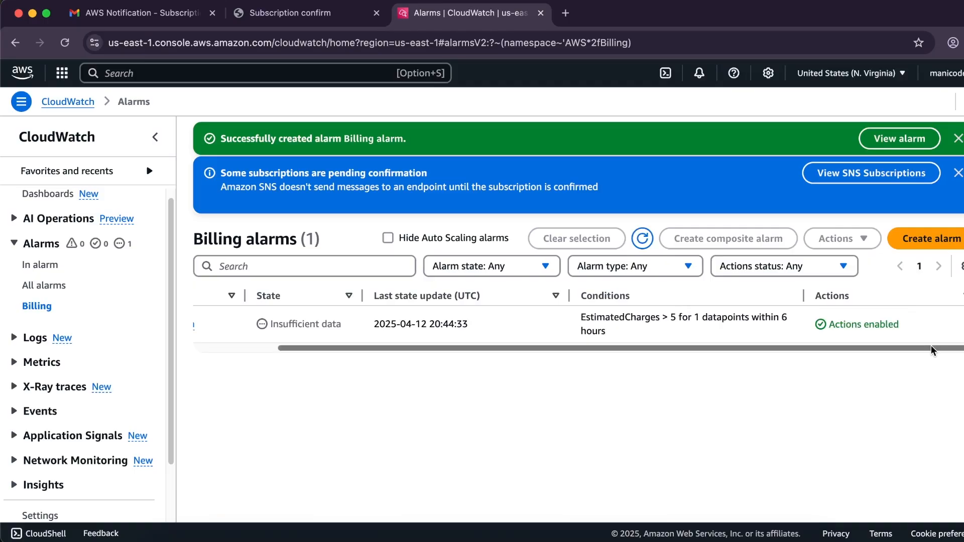
pyautogui.moveTo(931, 346); pyautogui.dragTo(761, 340)
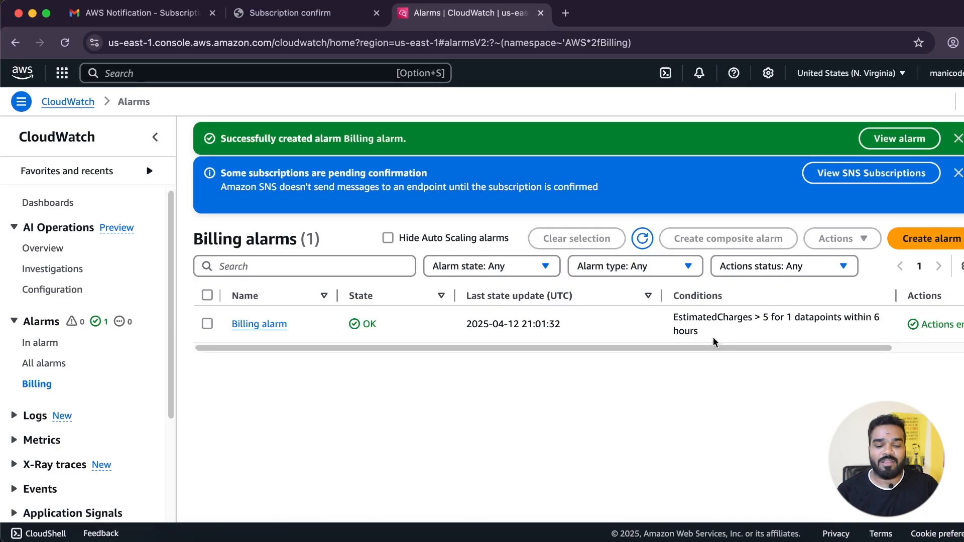
pyautogui.moveTo(664, 348)
pyautogui.mouseDown()
pyautogui.moveTo(694, 348)
pyautogui.moveTo(660, 350)
pyautogui.mouseUp()
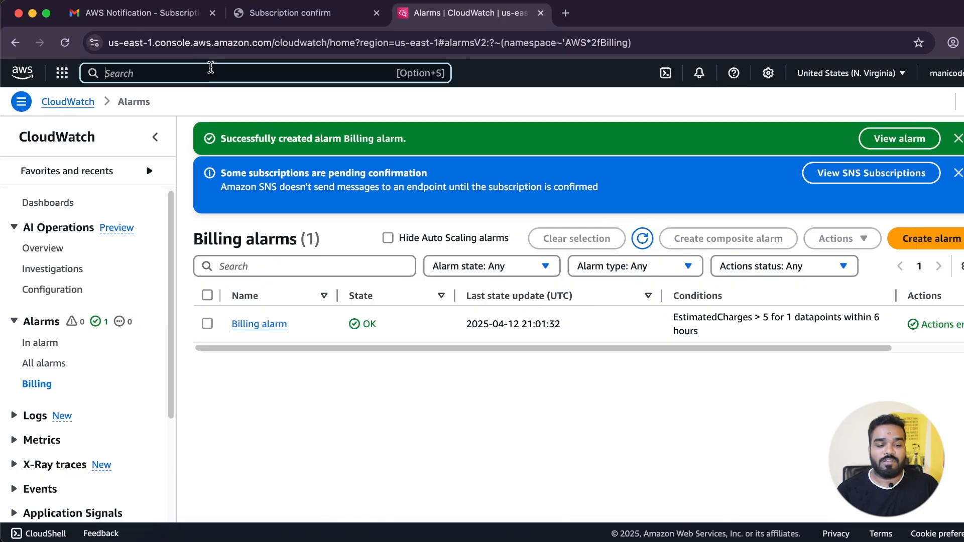
# Open IAM Users, start creating a user, and enter the new user's name
pyautogui.write('iam')
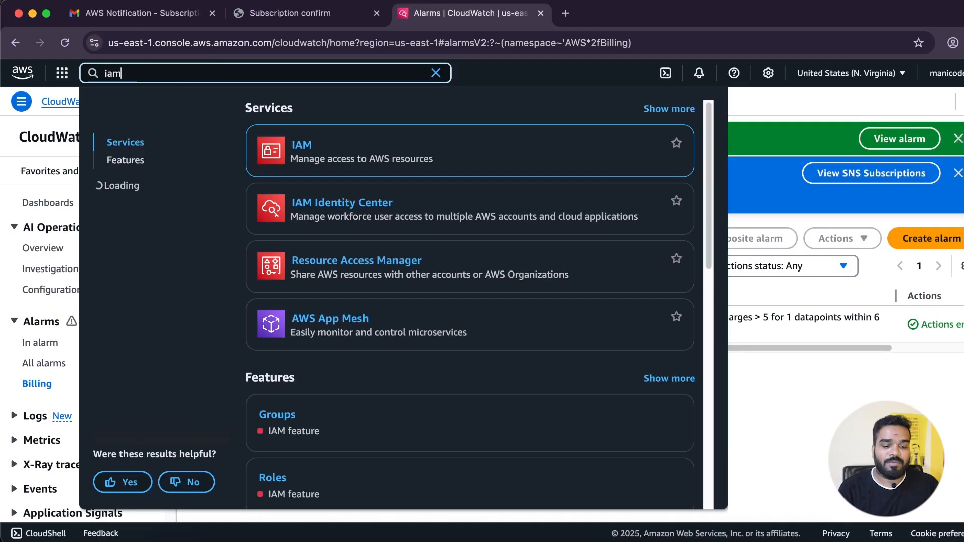
pyautogui.click(300, 154)
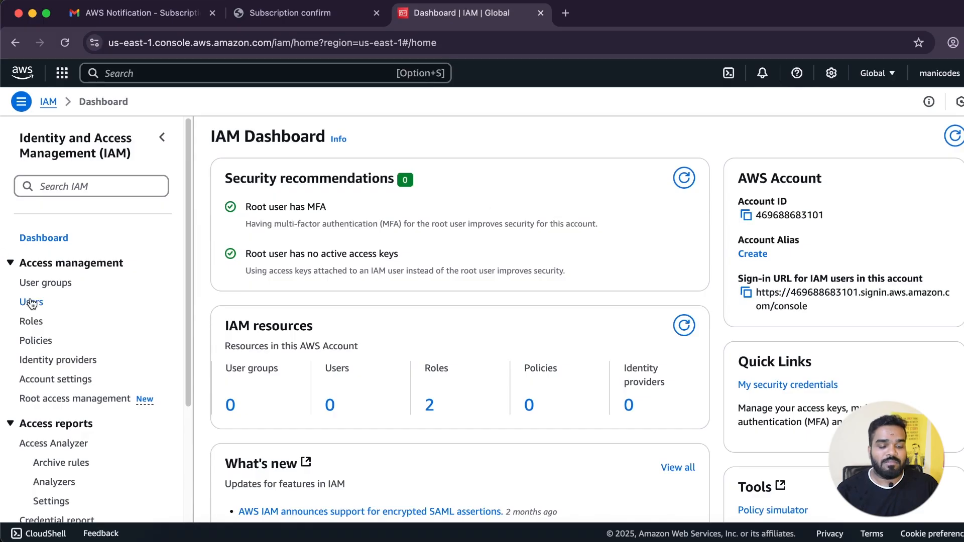
pyautogui.click(31, 302)
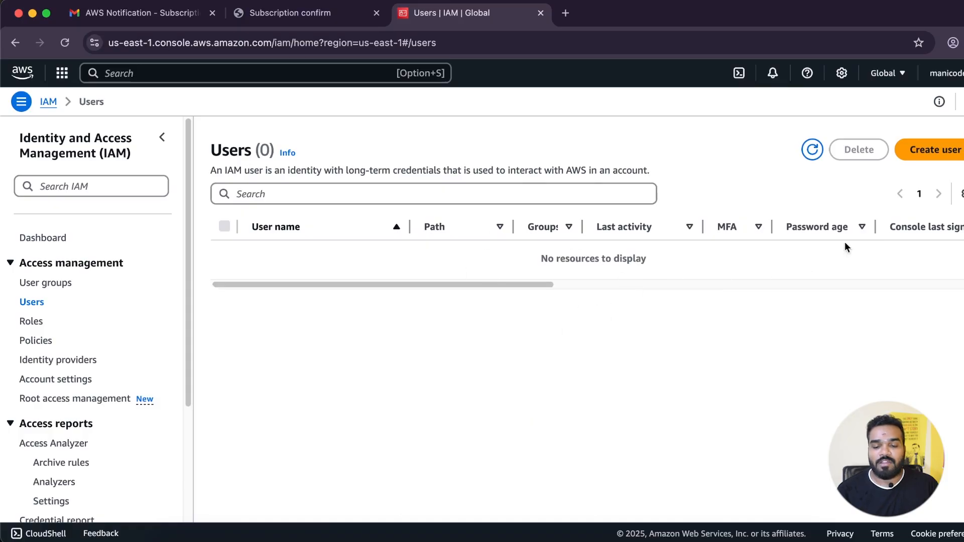
pyautogui.click(927, 149)
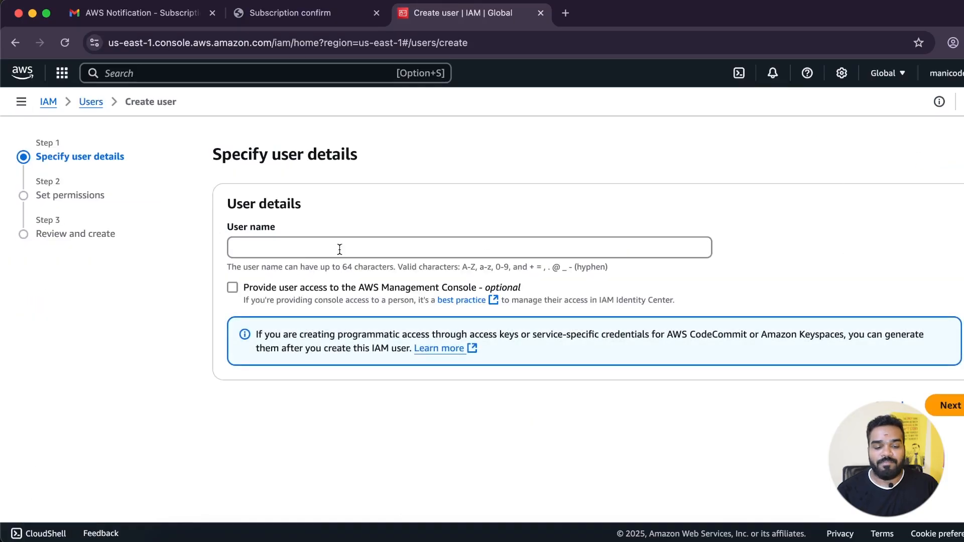
pyautogui.click(365, 251)
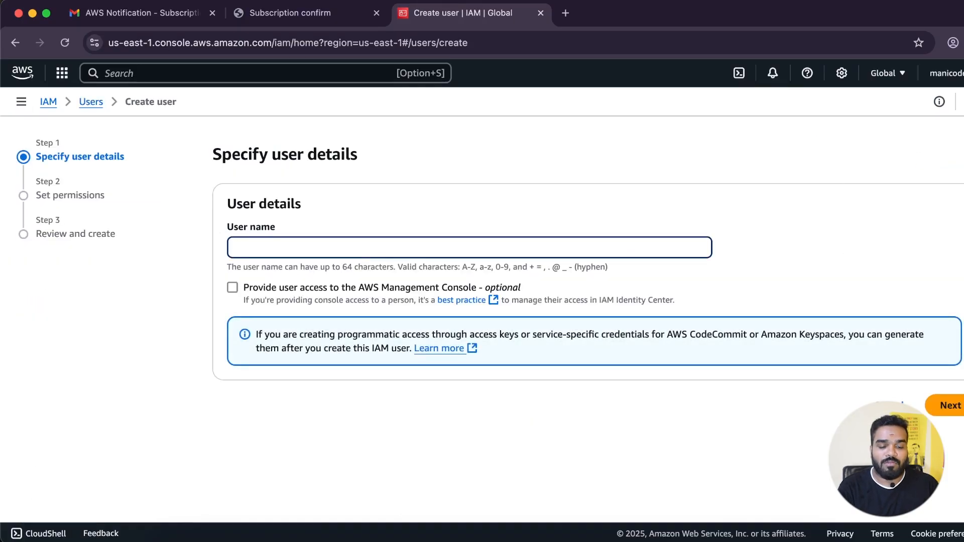
pyautogui.write('manicodes')
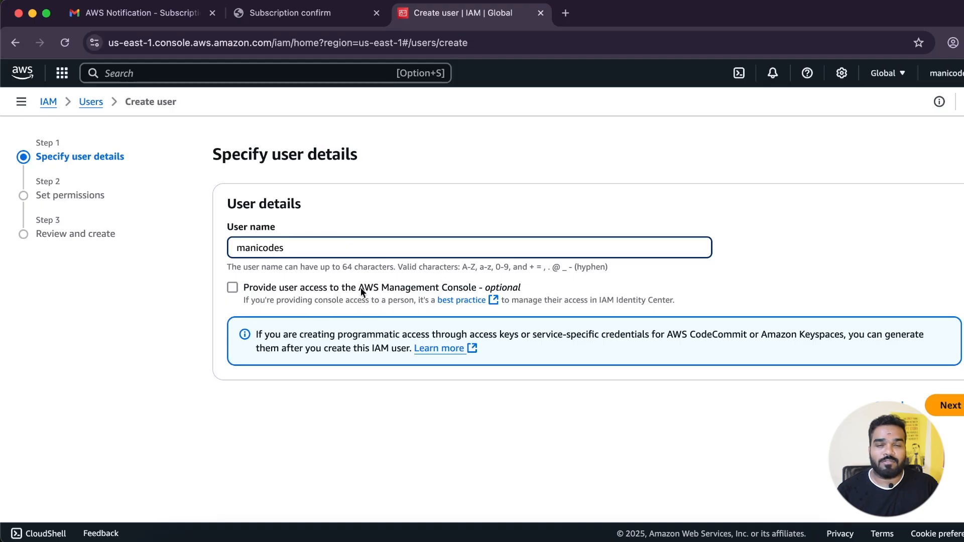
# Give the IAM user console access with a custom password and no forced reset at sign-in
pyautogui.click(232, 287)
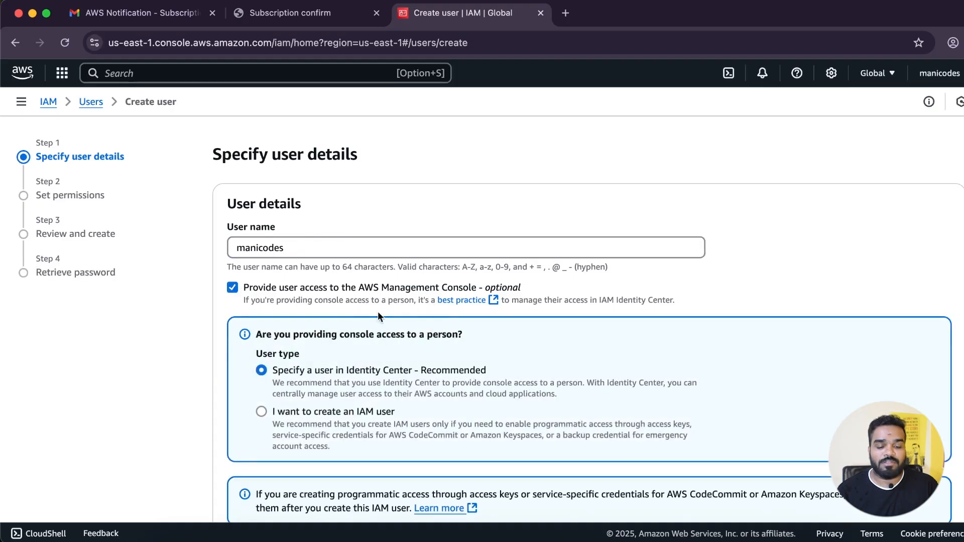
pyautogui.scroll(-2, 377, 311)
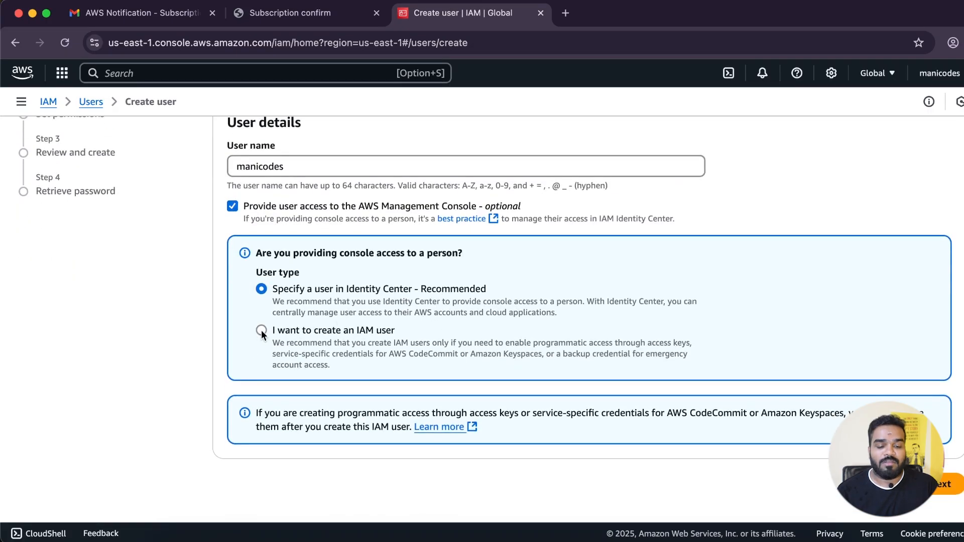
pyautogui.click(261, 329)
pyautogui.scroll(-1, 405, 338)
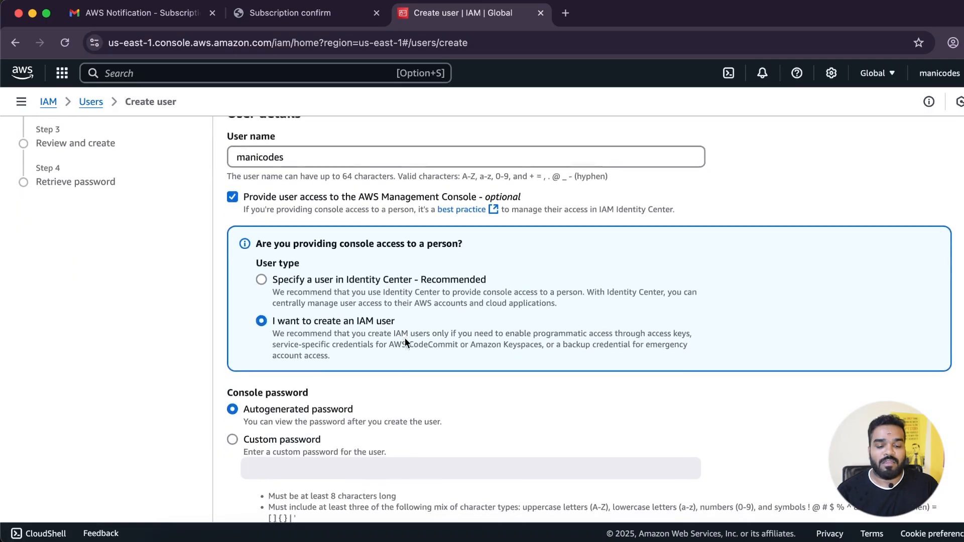
pyautogui.scroll(-3, 426, 333)
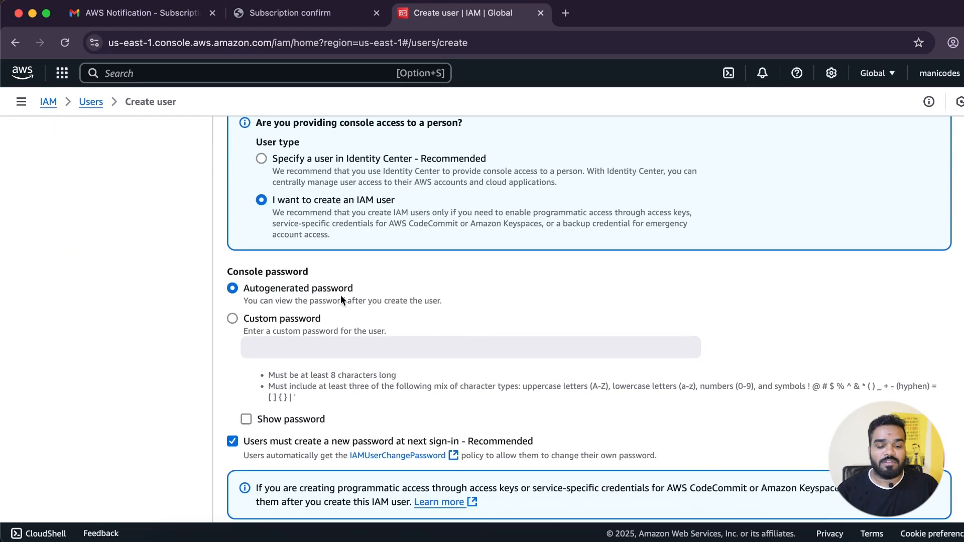
pyautogui.click(231, 318)
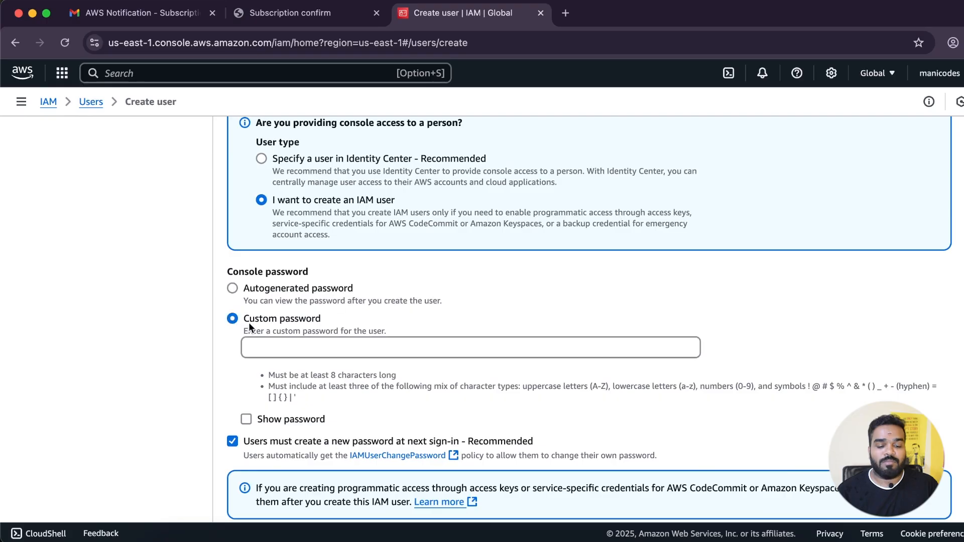
pyautogui.click(325, 344)
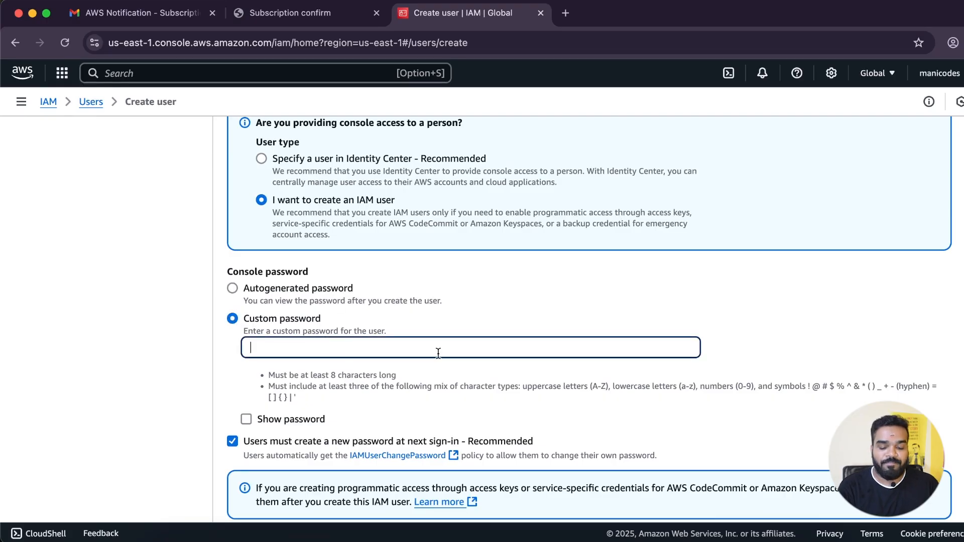
pyautogui.write('•••••••••')
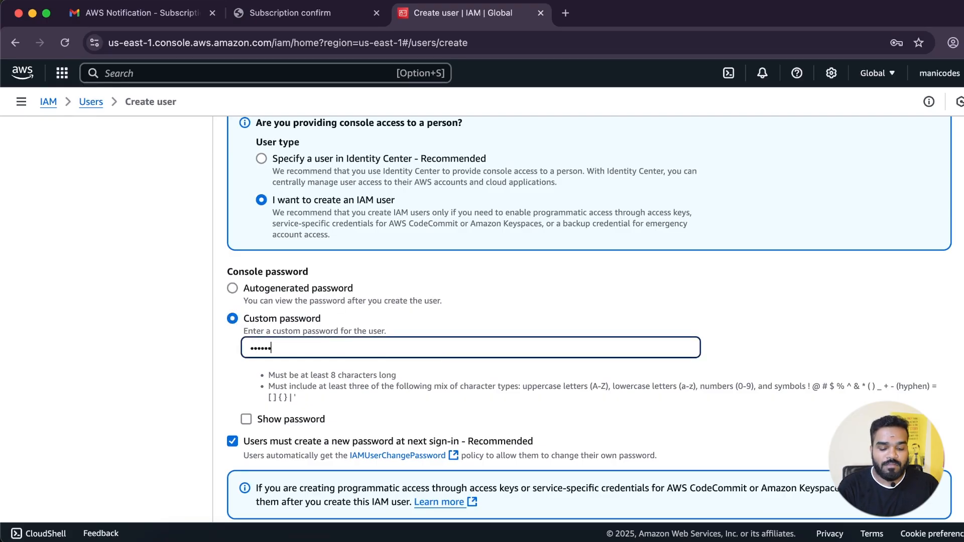
pyautogui.scroll(-3, 501, 315)
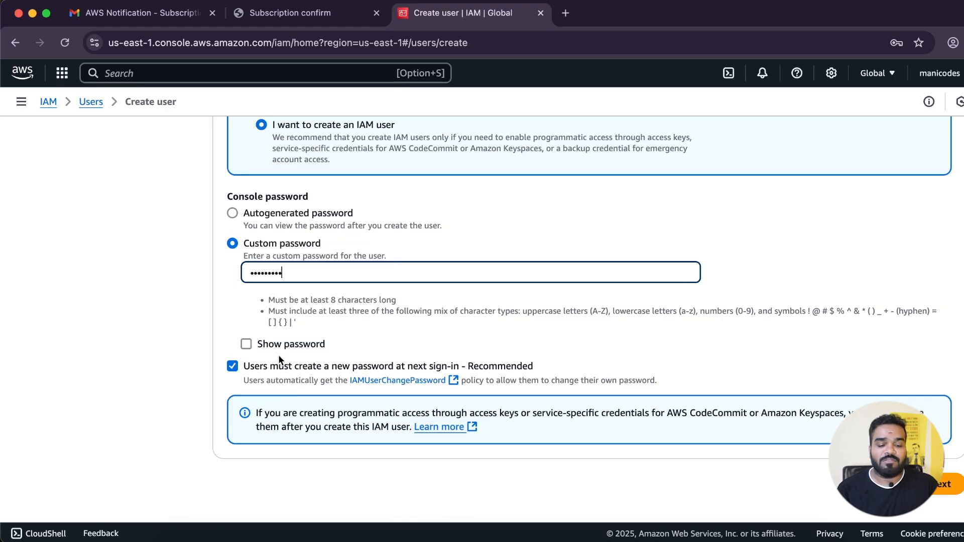
pyautogui.click(233, 366)
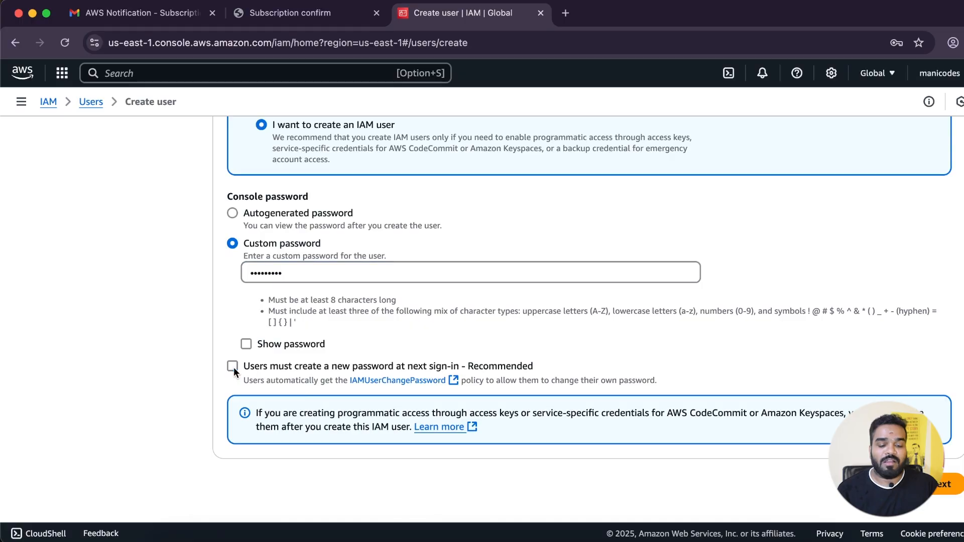
pyautogui.click(940, 485)
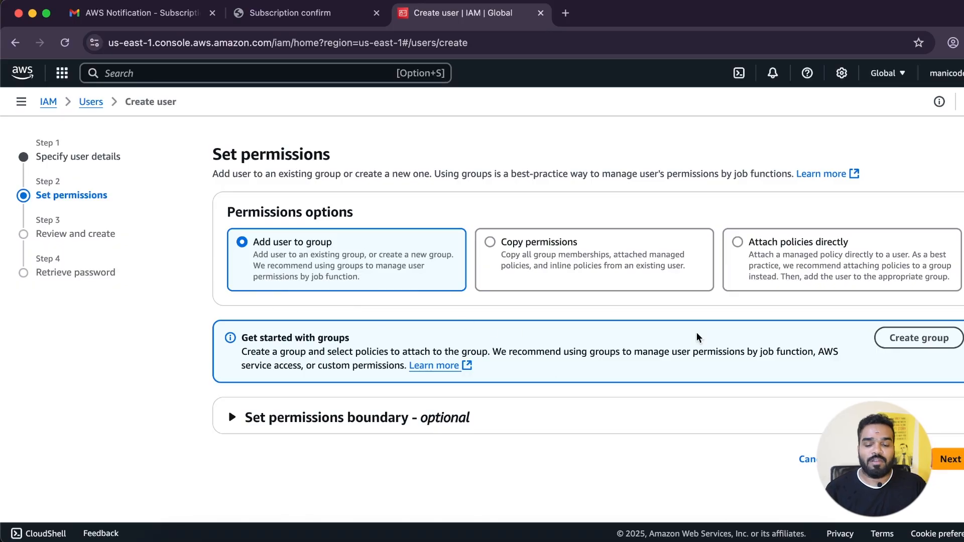
# Attach the AdministratorAccess policy directly to the new IAM user
pyautogui.click(746, 256)
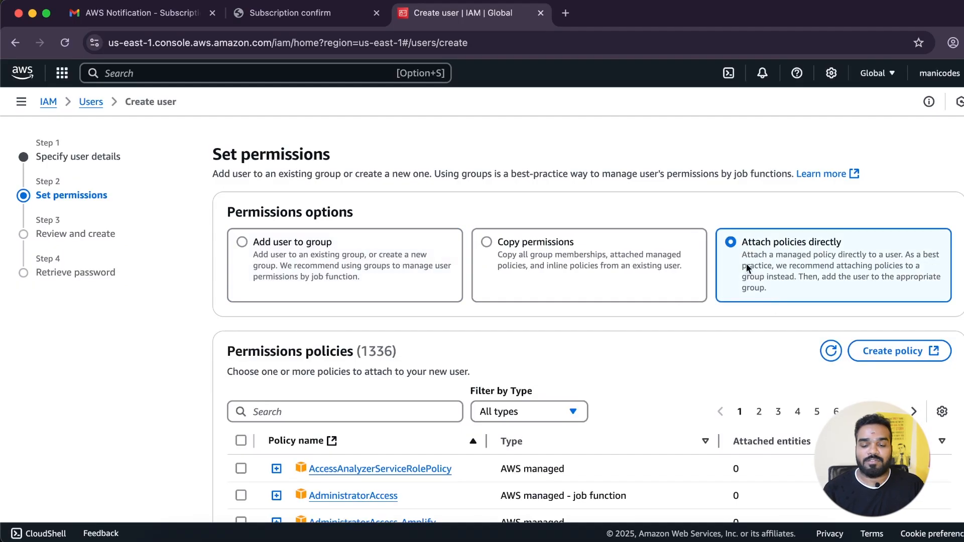
pyautogui.scroll(-4, 708, 321)
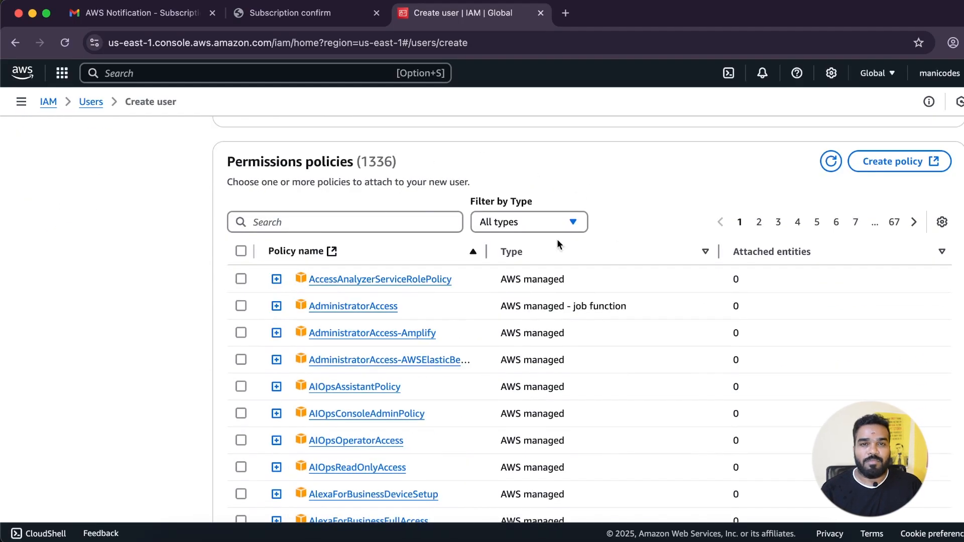
pyautogui.click(241, 306)
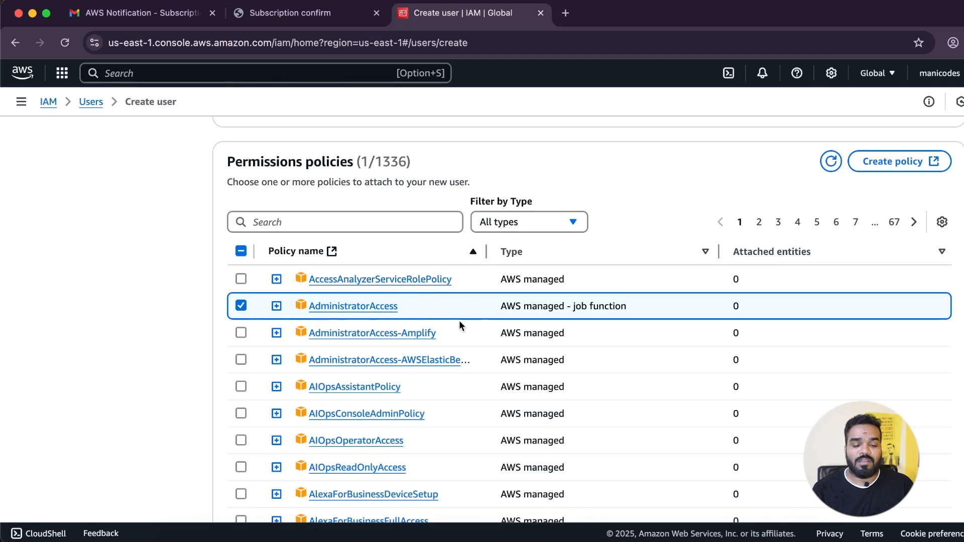
pyautogui.scroll(-10, 686, 223)
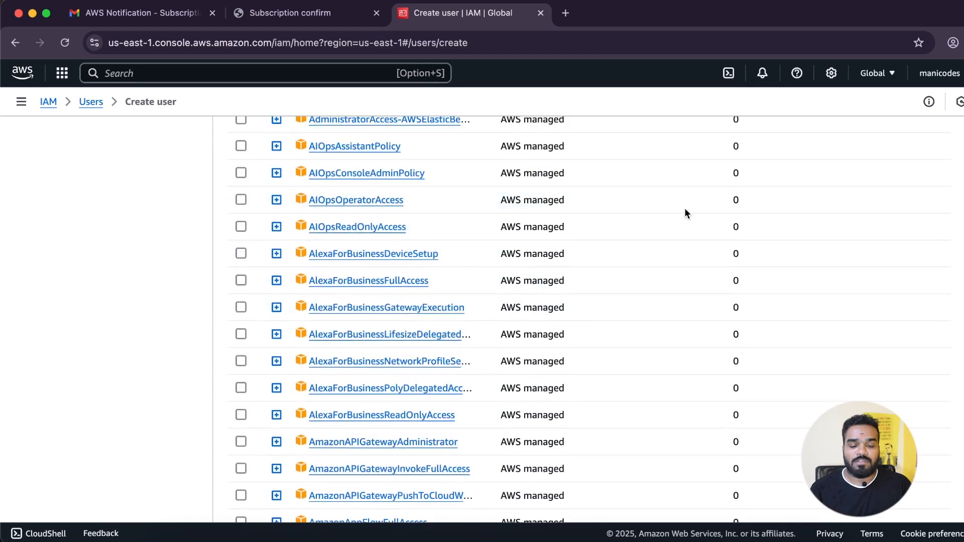
# Create the user and copy its console sign-in URL
pyautogui.click(936, 483)
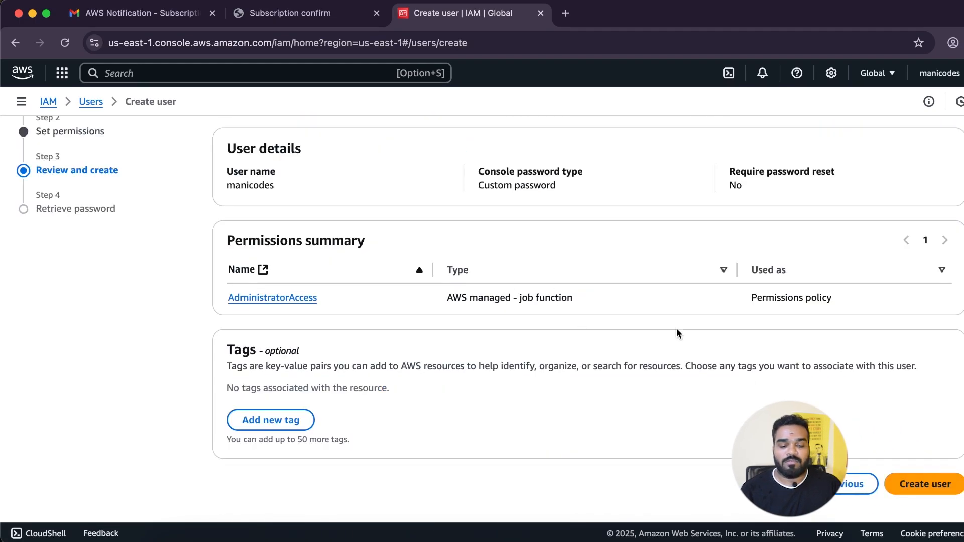
pyautogui.click(935, 485)
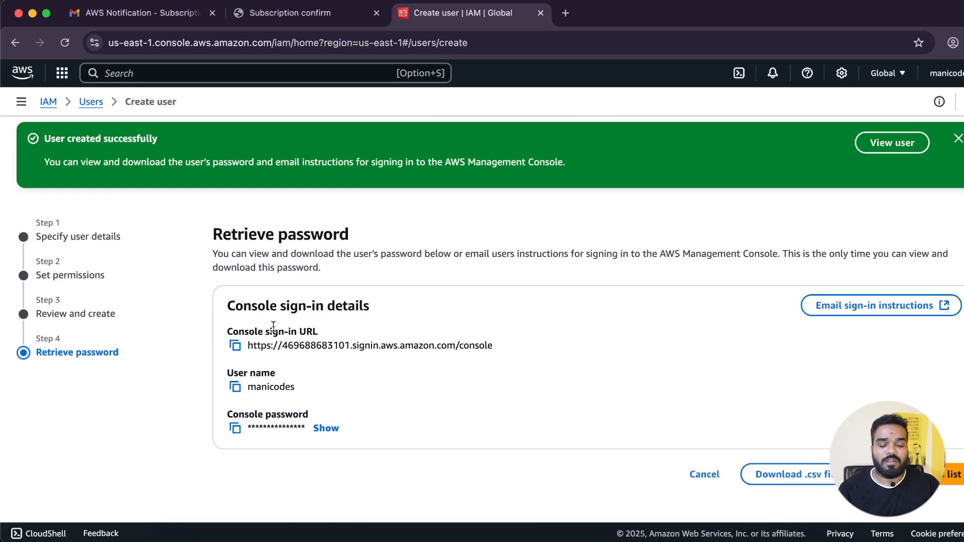
pyautogui.click(236, 346)
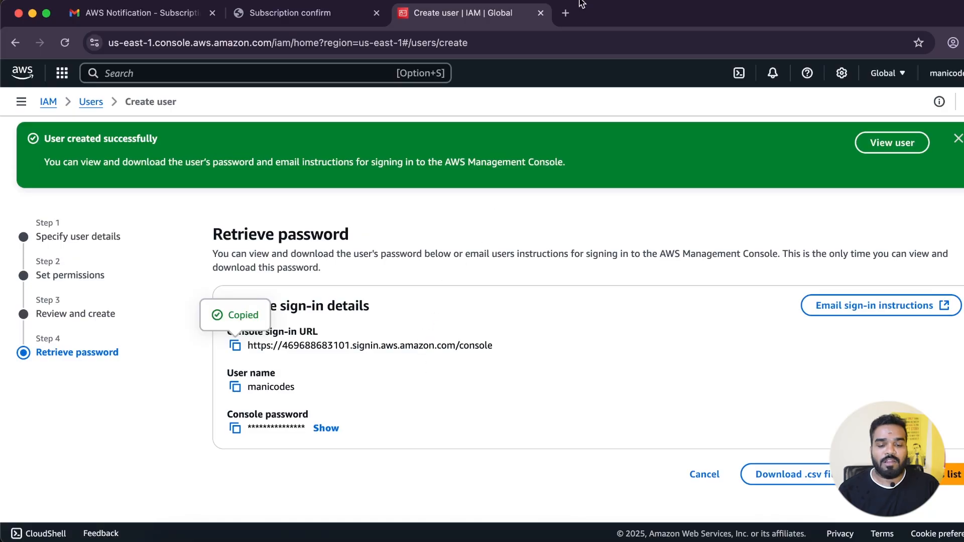
pyautogui.click(963, 43)
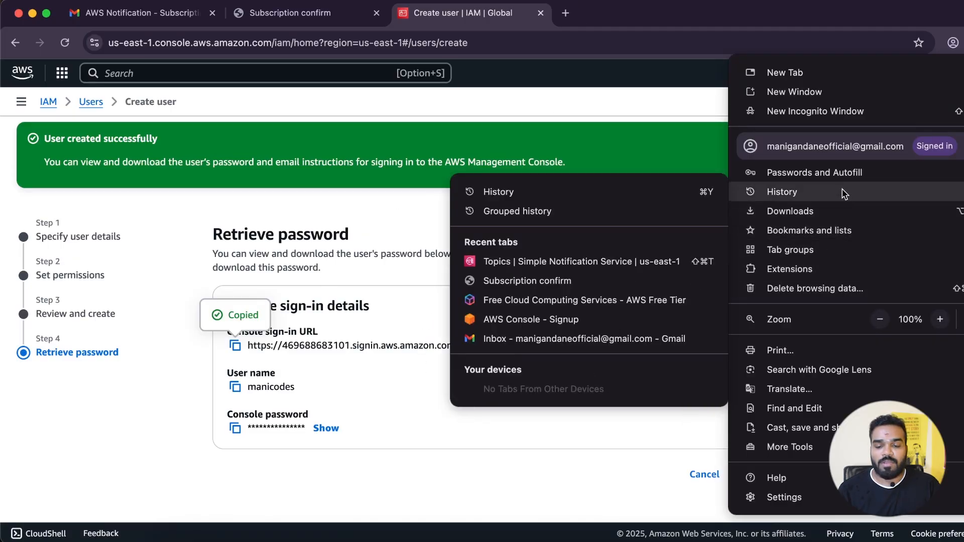
# In Bookmark Manager, save a new bookmark named with the copied console sign-in URL, then return to IAM
pyautogui.moveTo(842, 230)
pyautogui.click(587, 319)
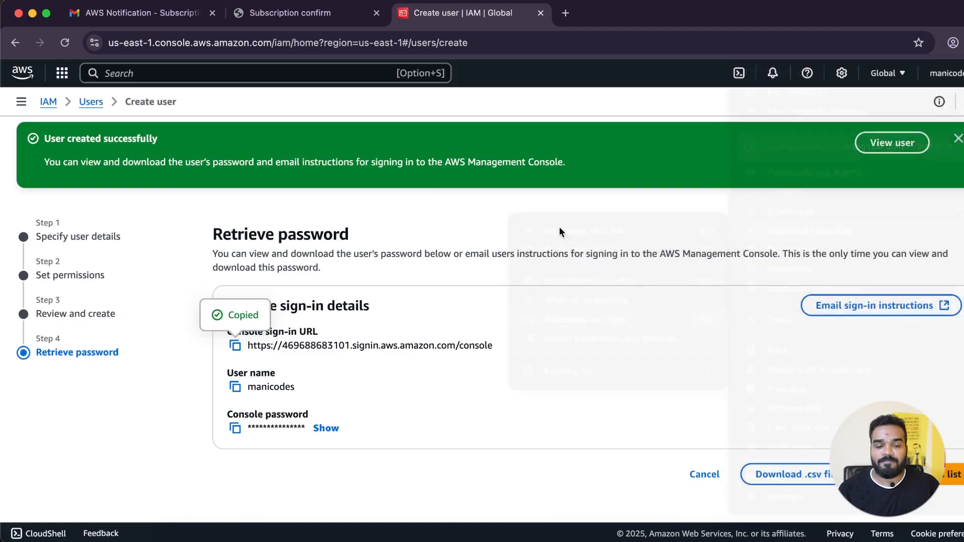
pyautogui.click(952, 79)
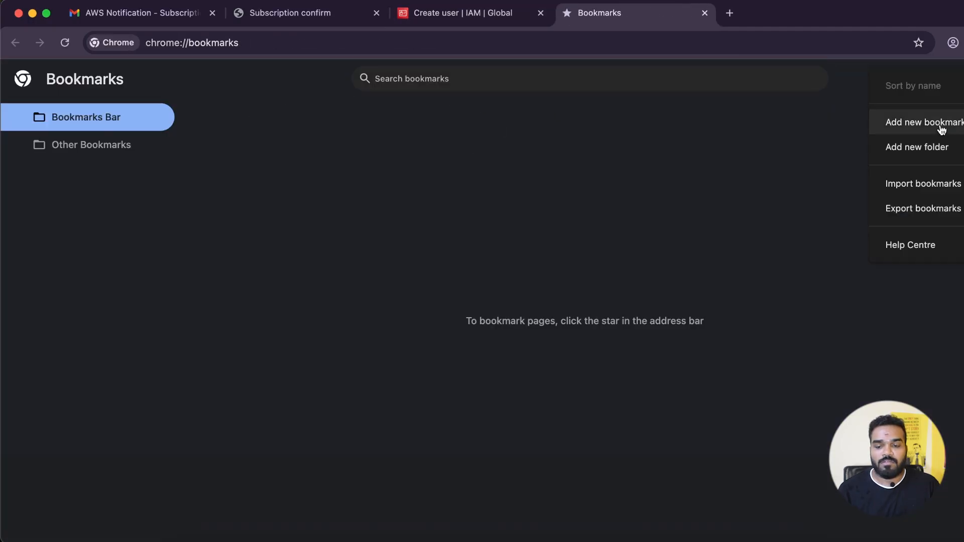
pyautogui.click(923, 123)
pyautogui.press('super+v')
pyautogui.click(491, 323)
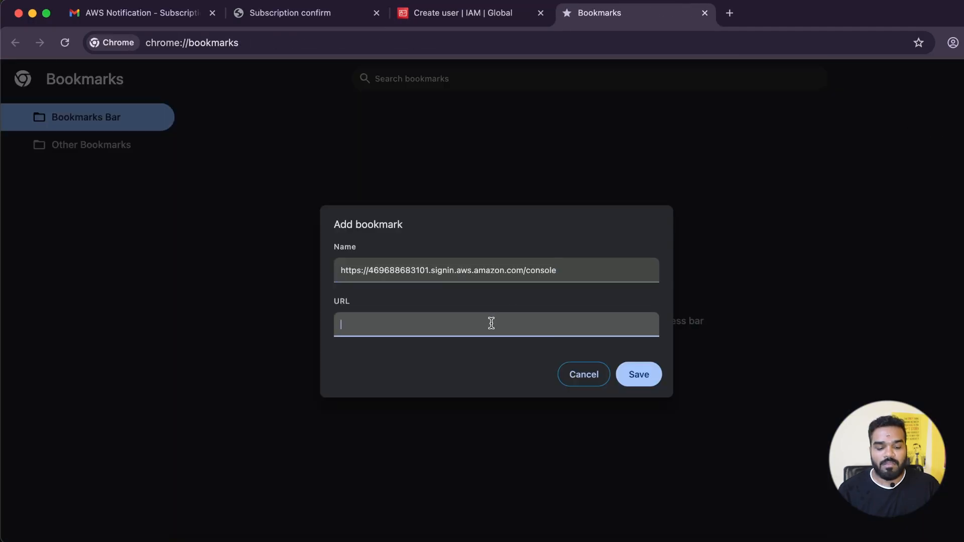
pyautogui.click(649, 374)
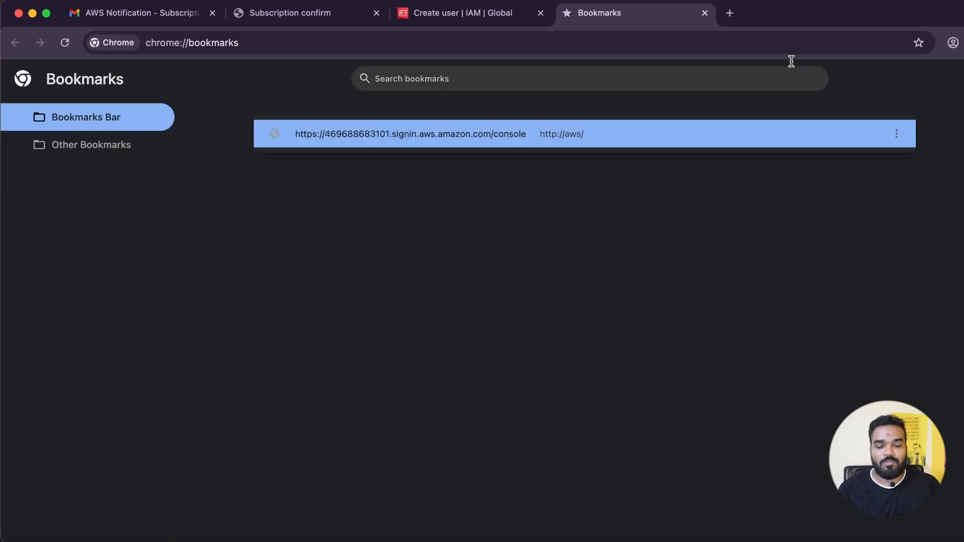
pyautogui.click(463, 13)
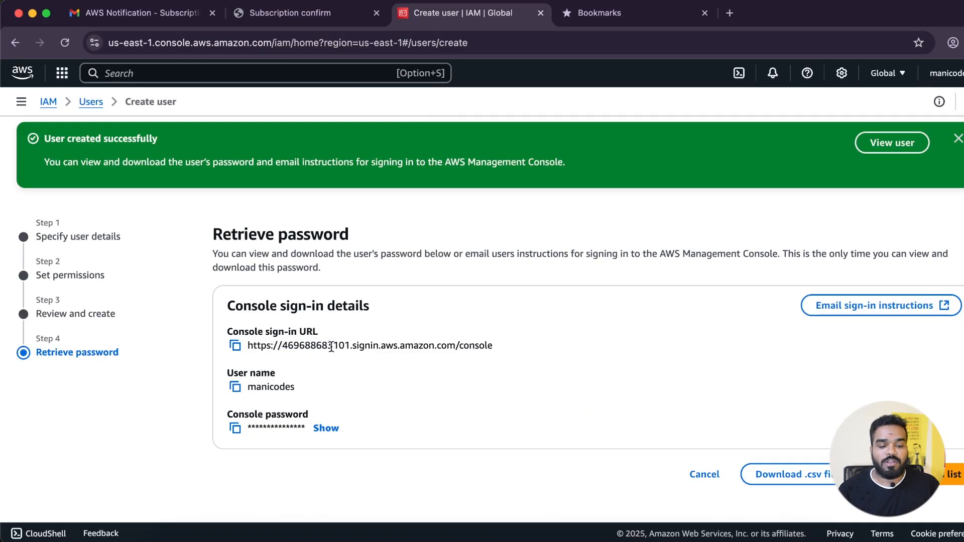
pyautogui.moveTo(347, 343); pyautogui.dragTo(285, 343)
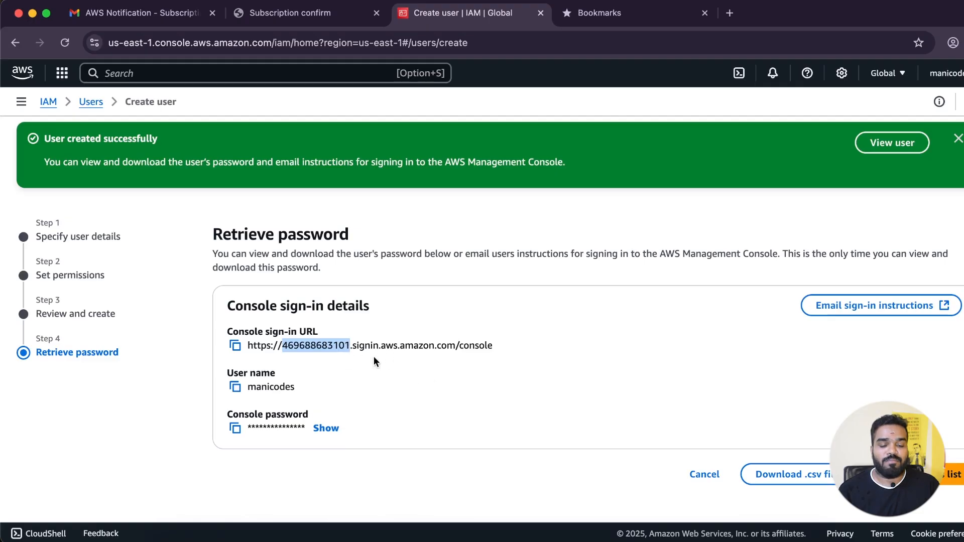
# Highlight the account number and domain parts of the sign-in URL, then open the account menu
pyautogui.moveTo(507, 343); pyautogui.dragTo(281, 345)
pyautogui.moveTo(393, 347); pyautogui.dragTo(502, 344)
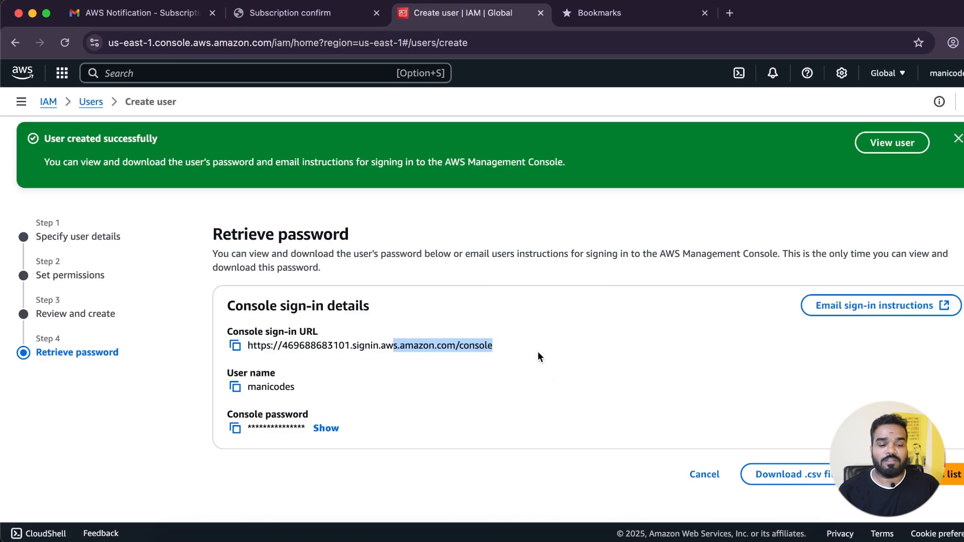
pyautogui.click(392, 262)
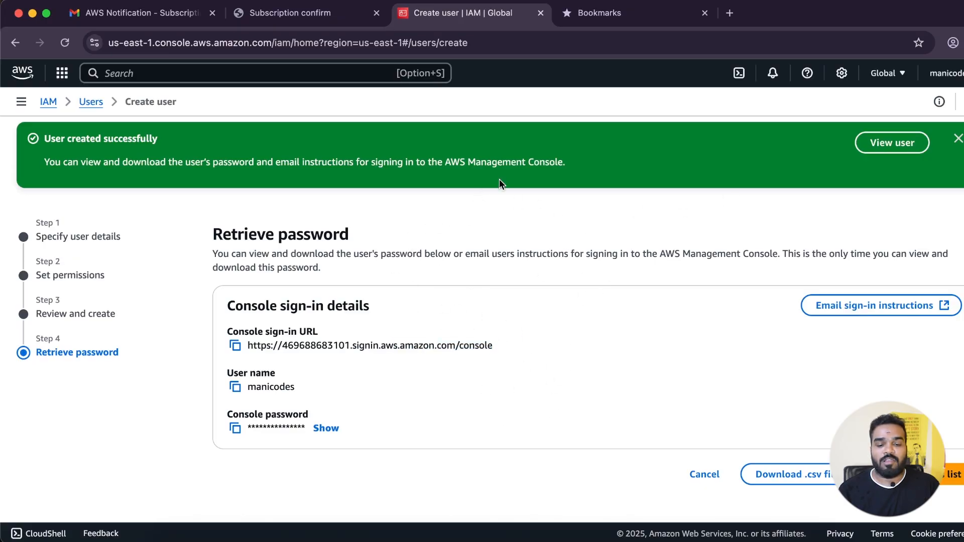
pyautogui.click(944, 73)
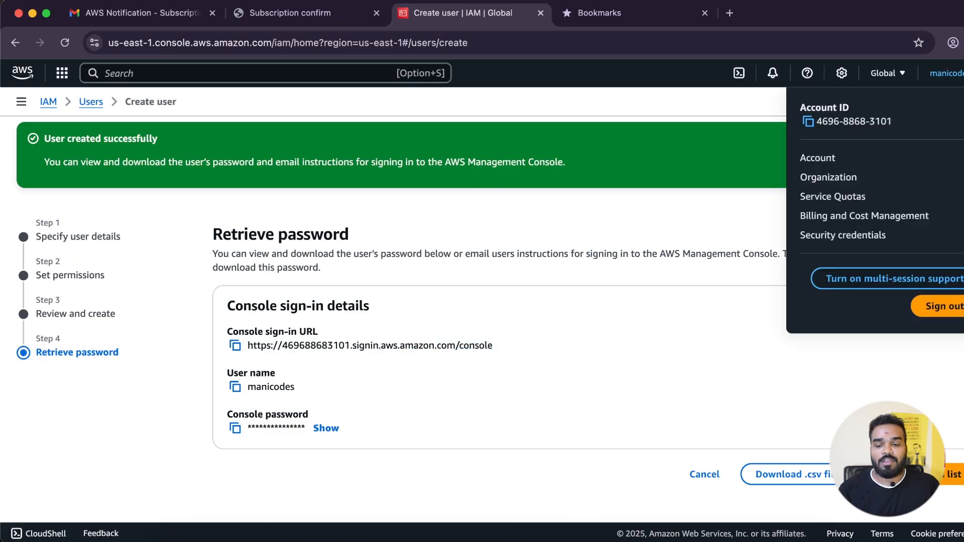
# Sign out of the account and go to 'aws' in a new tab
pyautogui.click(928, 305)
pyautogui.click(553, 236)
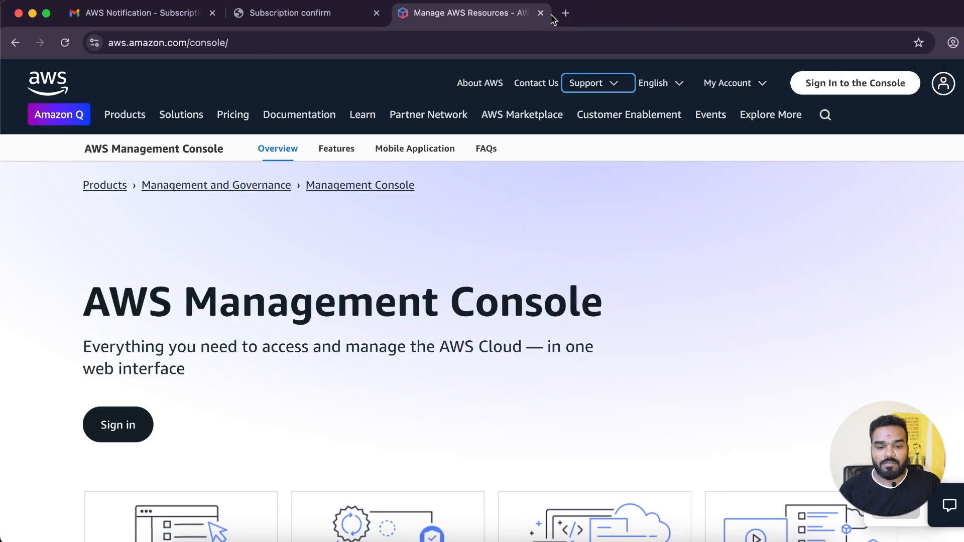
pyautogui.click(562, 13)
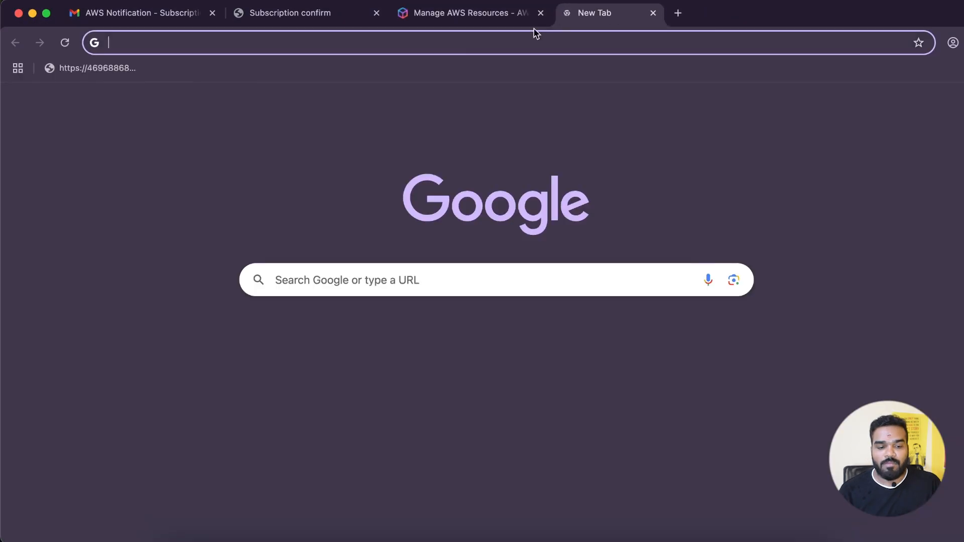
pyautogui.write('aws')
pyautogui.press('Return')
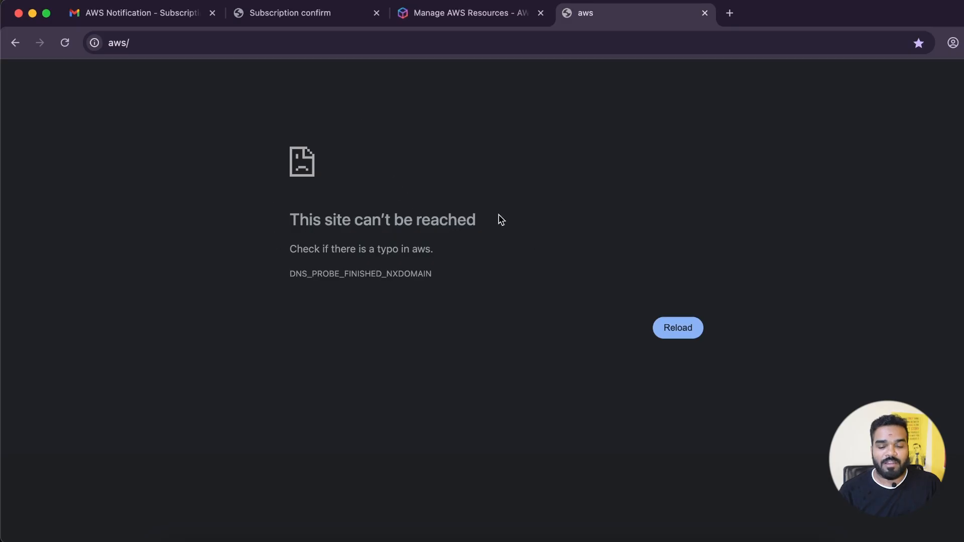
# Edit the bookmark so it is named AWS and points to the console sign-in URL
pyautogui.click(963, 43)
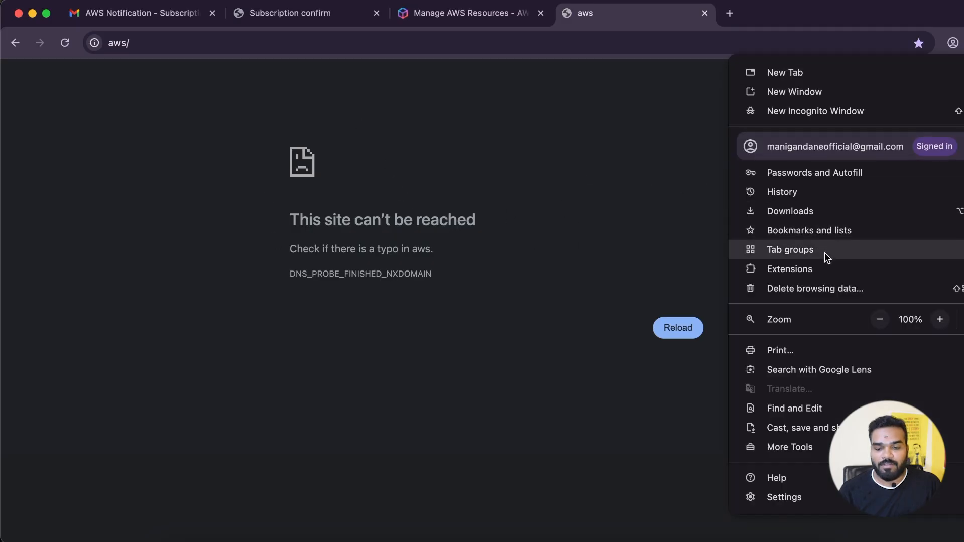
pyautogui.moveTo(837, 234)
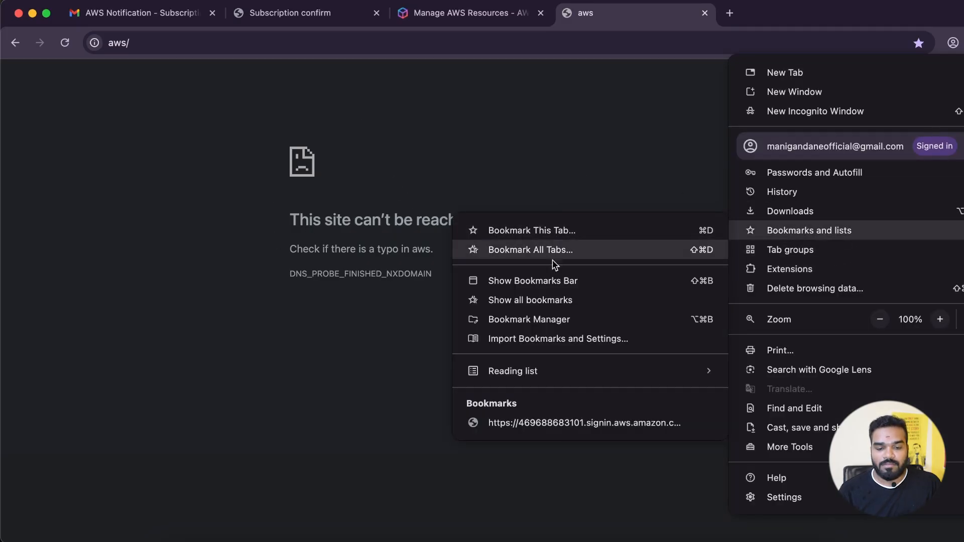
pyautogui.click(547, 319)
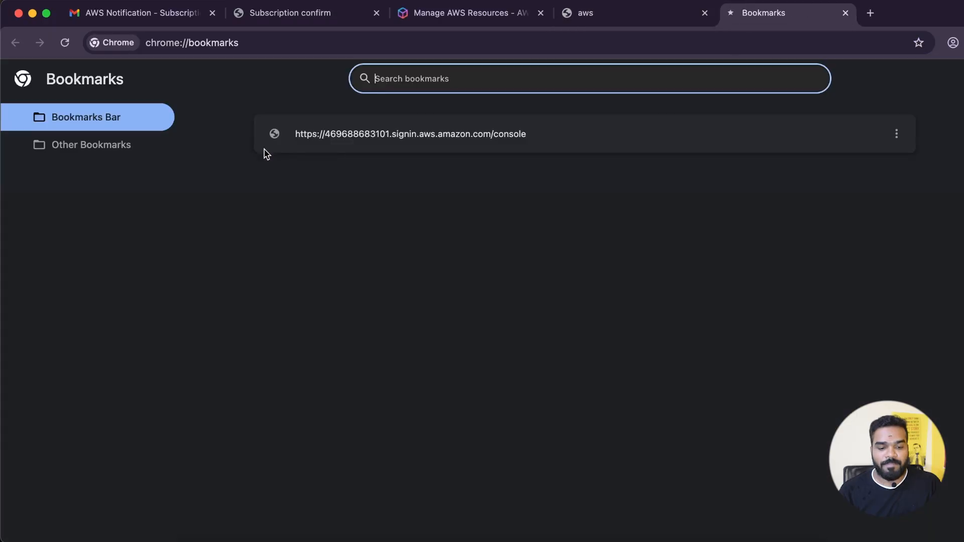
pyautogui.click(897, 134)
pyautogui.click(844, 144)
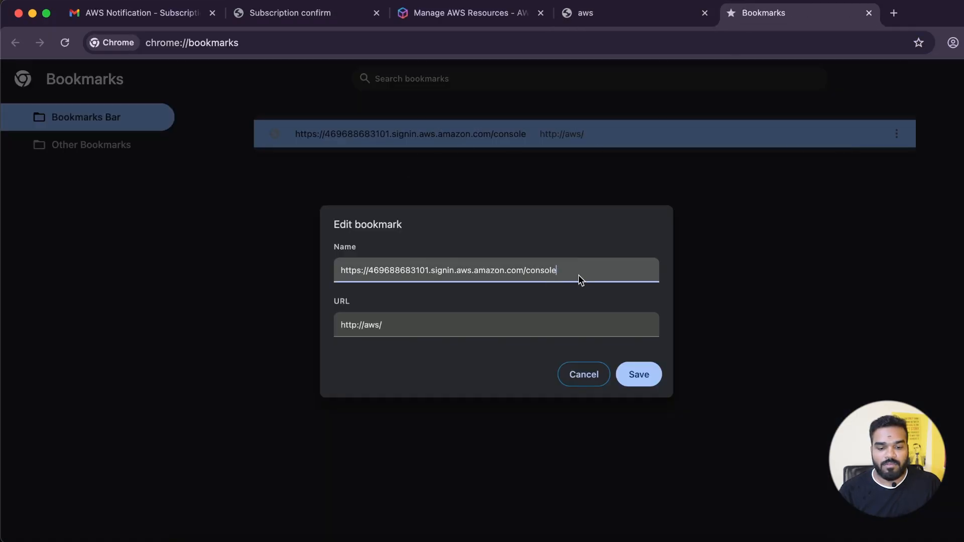
pyautogui.moveTo(572, 270); pyautogui.dragTo(327, 257)
pyautogui.press('super+c')
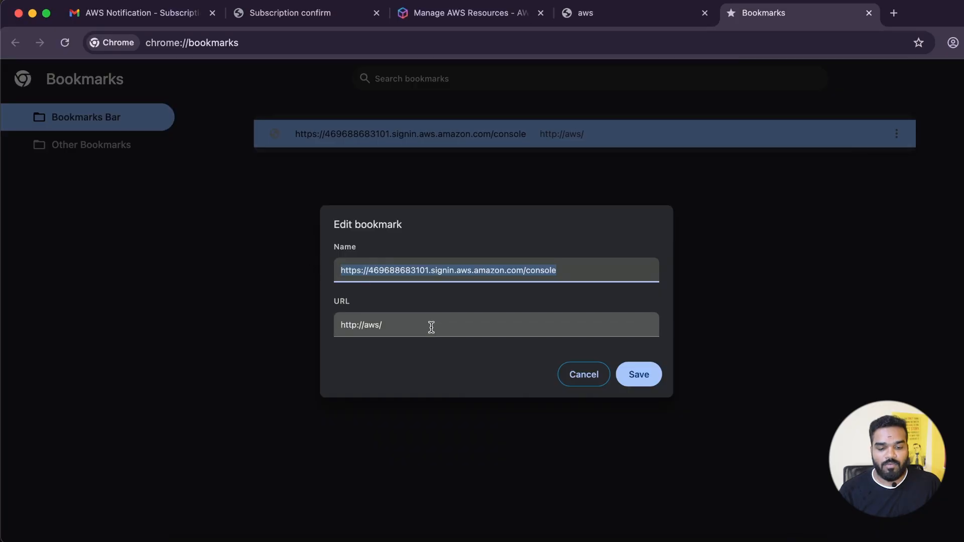
pyautogui.moveTo(430, 328); pyautogui.dragTo(321, 327)
pyautogui.press('super+v')
pyautogui.tripleClick(608, 271)
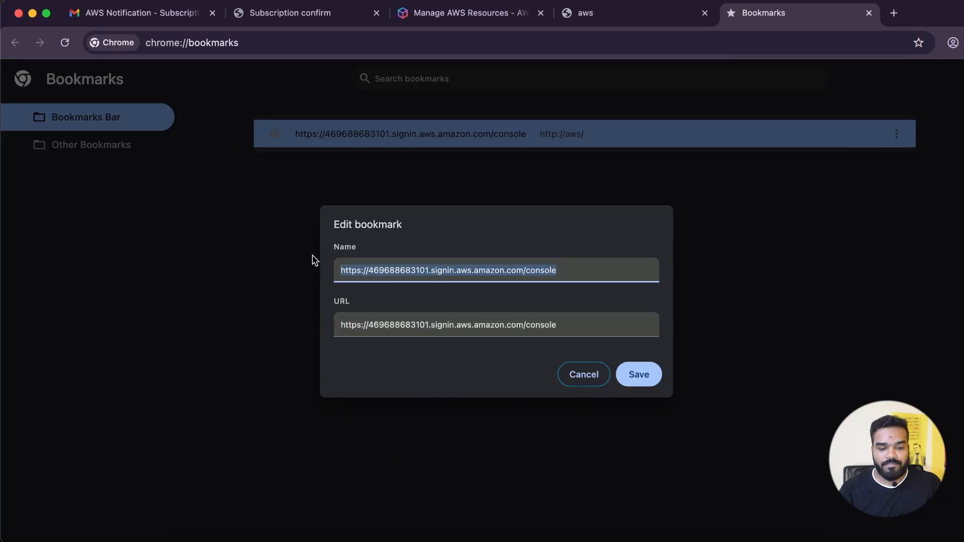
pyautogui.write('AWS')
pyautogui.click(639, 374)
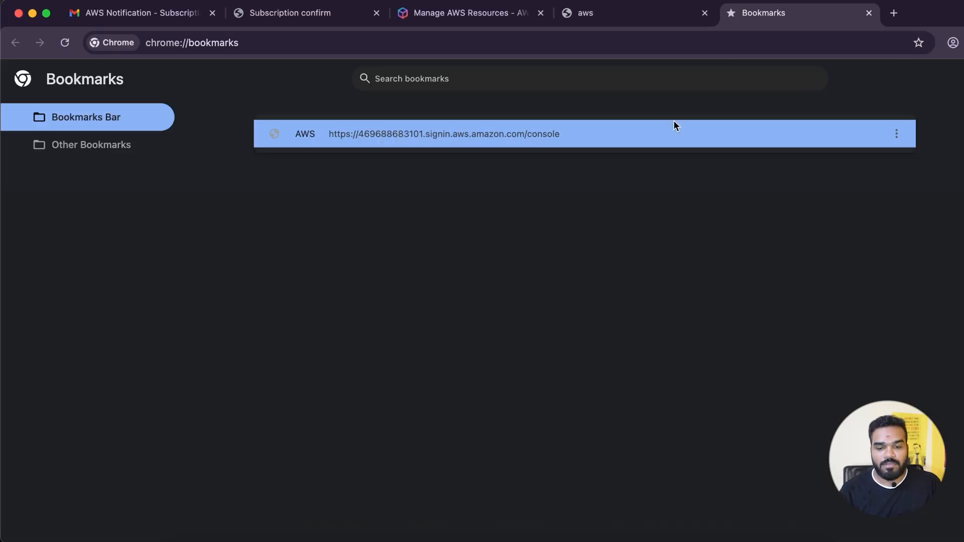
# Open the AWS bookmark's sign-in page in a new tab
pyautogui.click(673, 16)
pyautogui.click(893, 13)
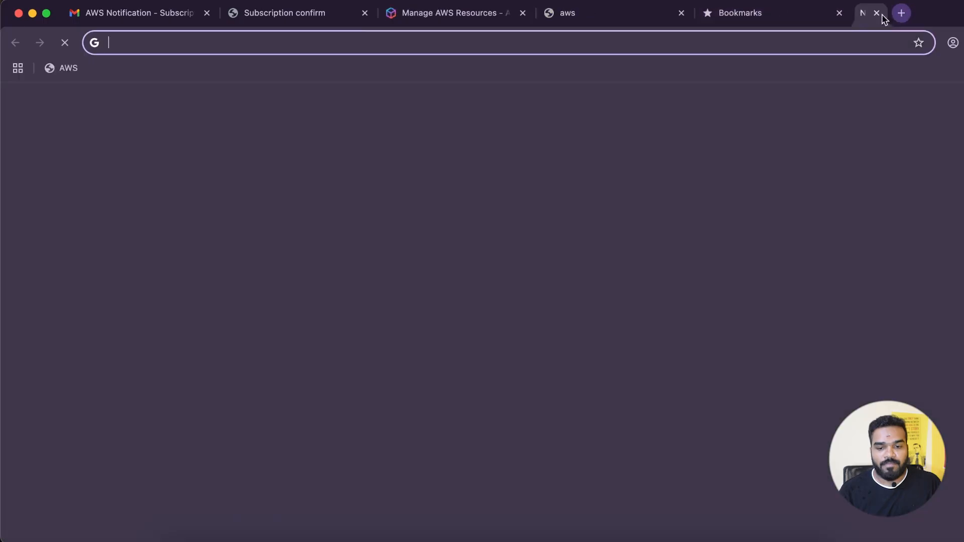
pyautogui.click(61, 69)
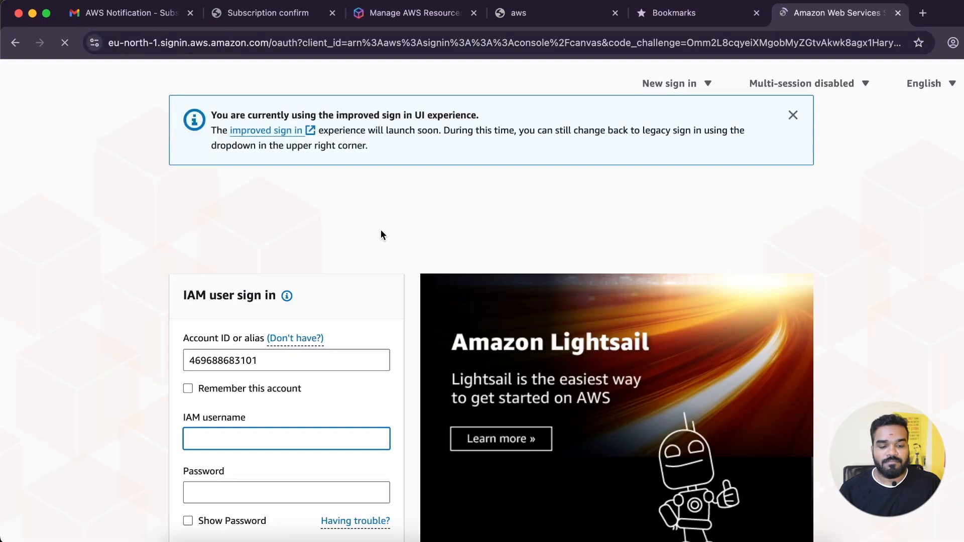
# Sign in with the IAM username and password, declining Chrome's offer to save the password
pyautogui.scroll(-3, 336, 372)
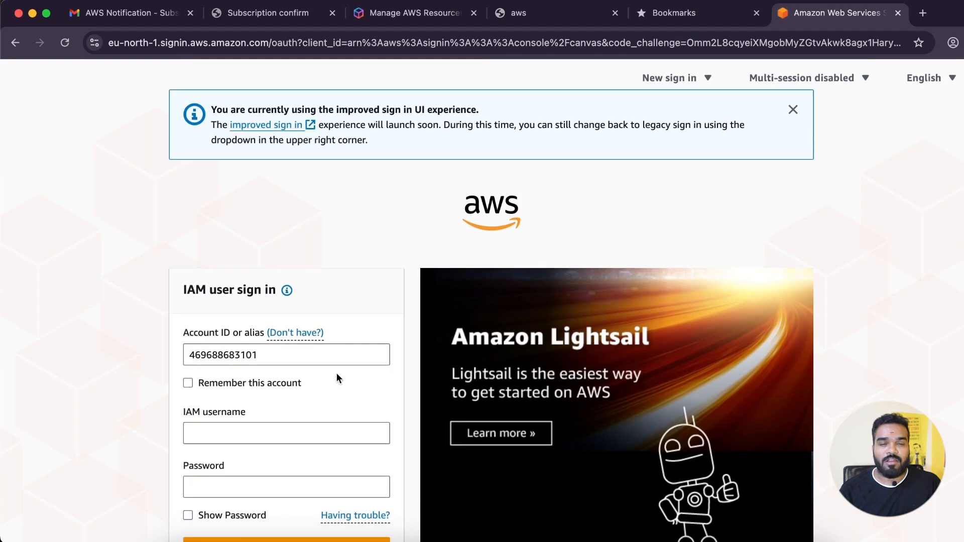
pyautogui.click(277, 355)
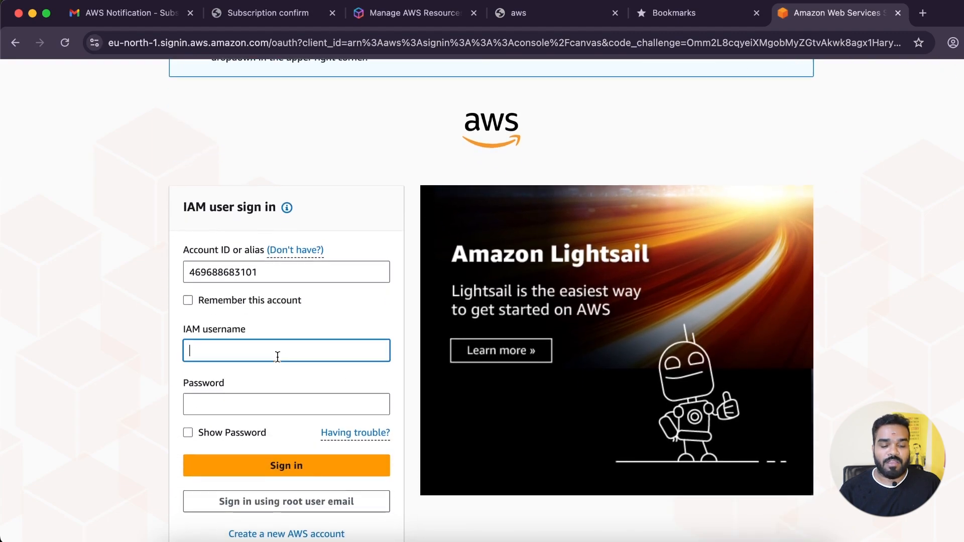
pyautogui.write('manic')
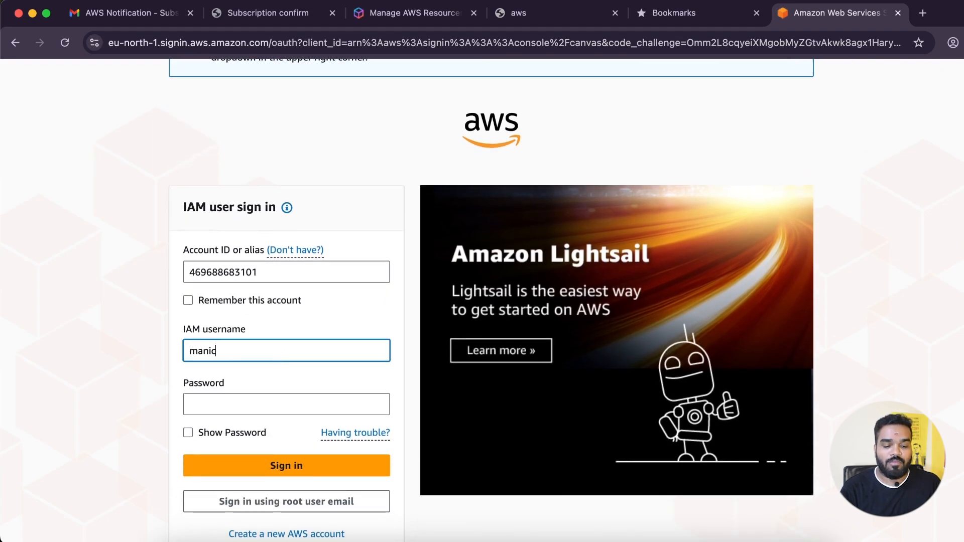
pyautogui.write('odes')
pyautogui.click(281, 411)
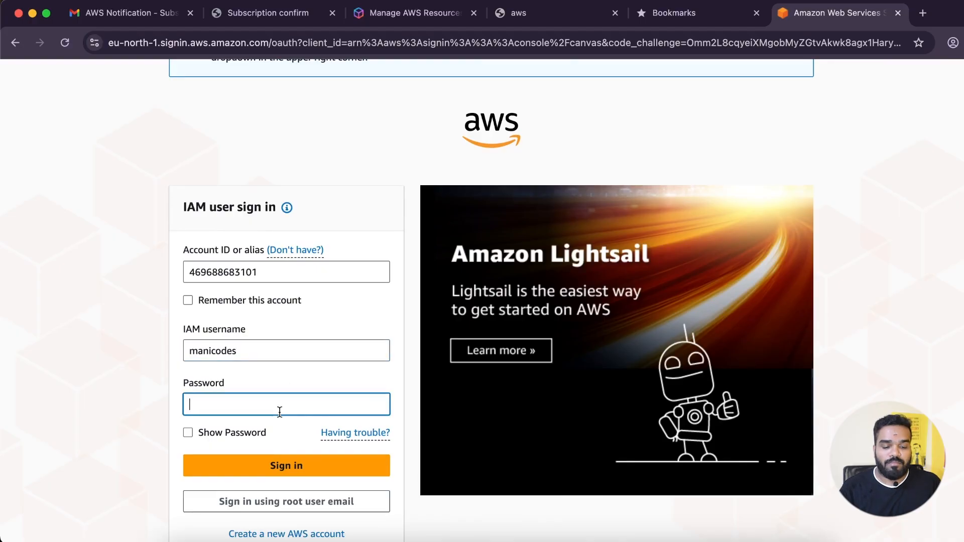
pyautogui.write('•••')
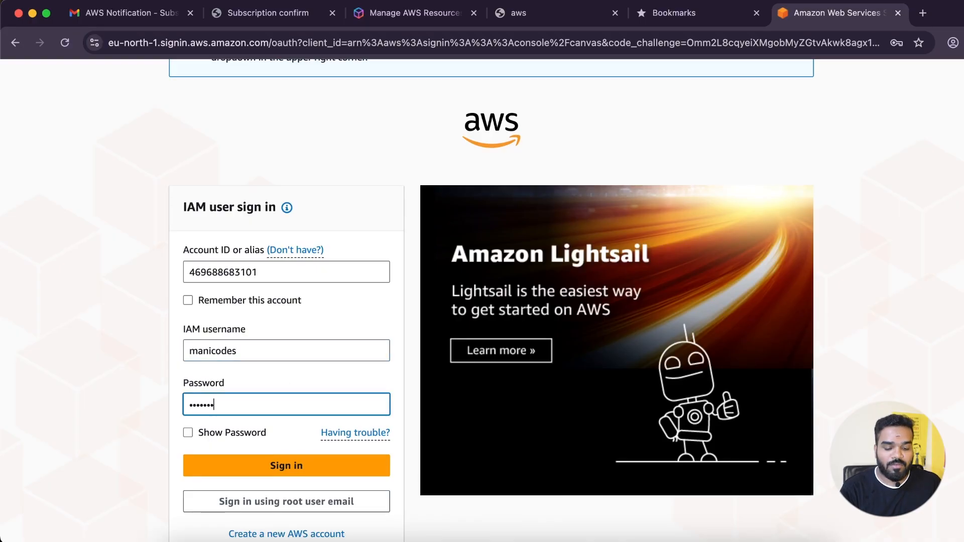
pyautogui.click(330, 458)
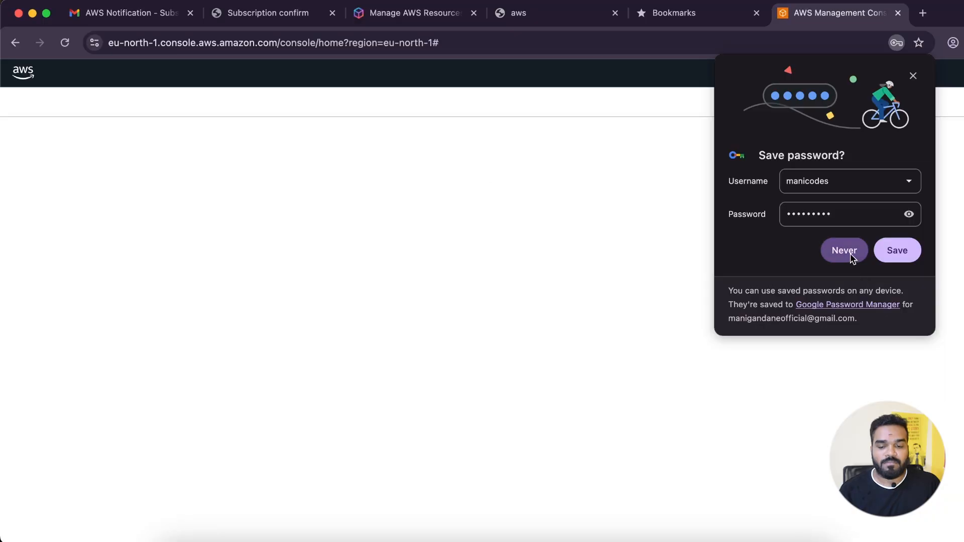
pyautogui.click(851, 253)
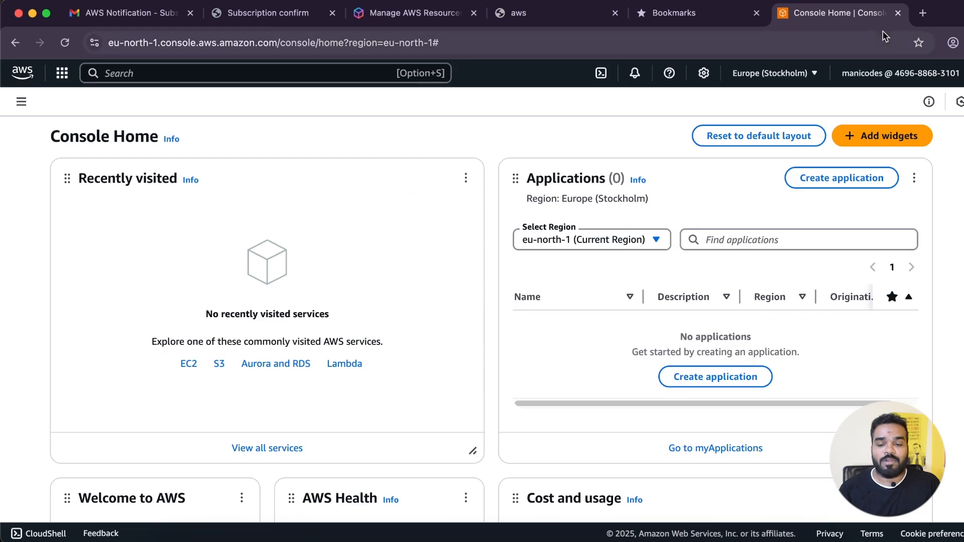
pyautogui.click(921, 14)
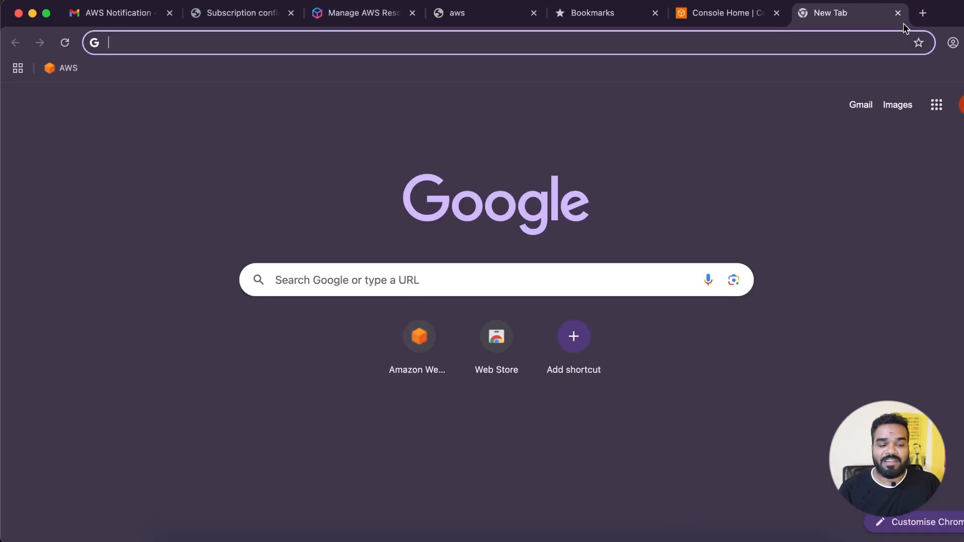
# Web-search 'aws' and open the AWS Free Tier page
pyautogui.write('w')
pyautogui.press('BackSpace')
pyautogui.write('aws')
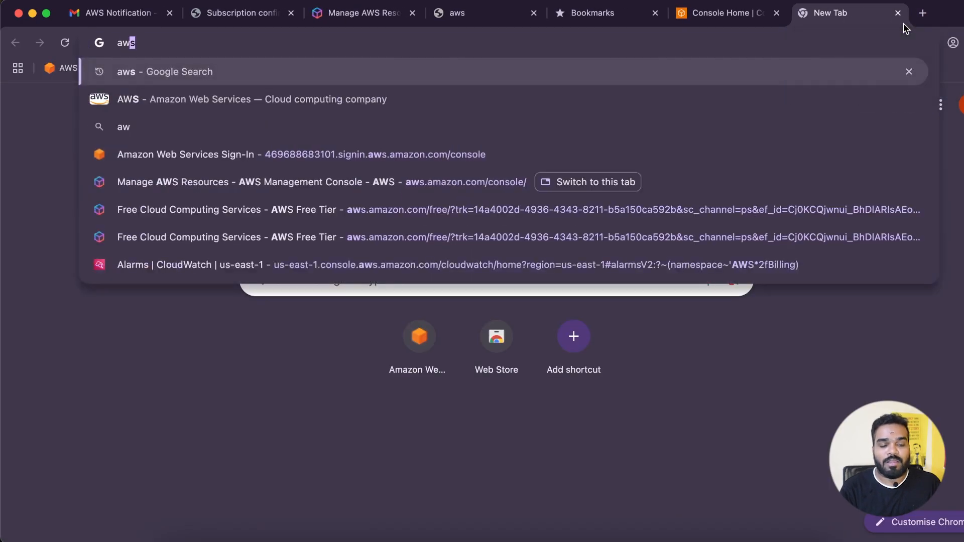
pyautogui.press('Return')
pyautogui.click(408, 235)
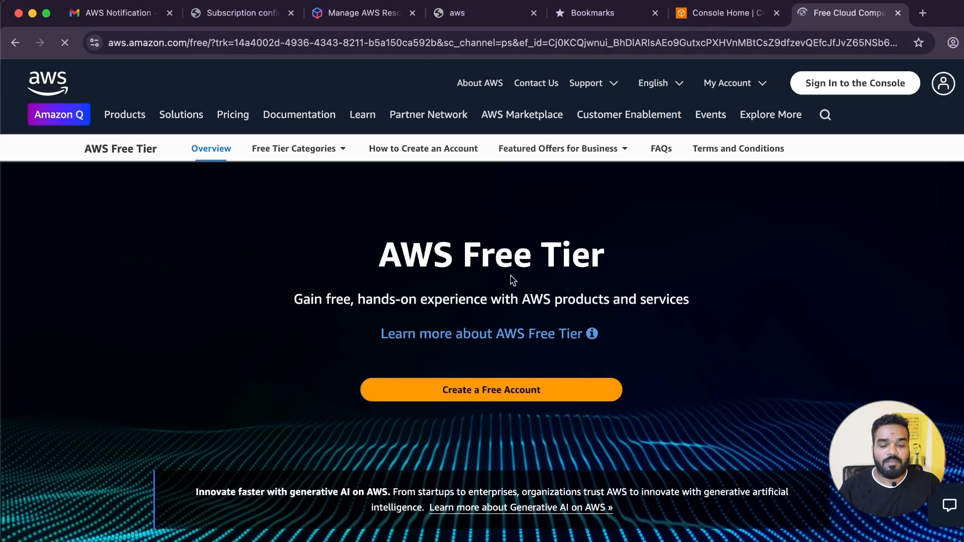
pyautogui.scroll(-15, 510, 279)
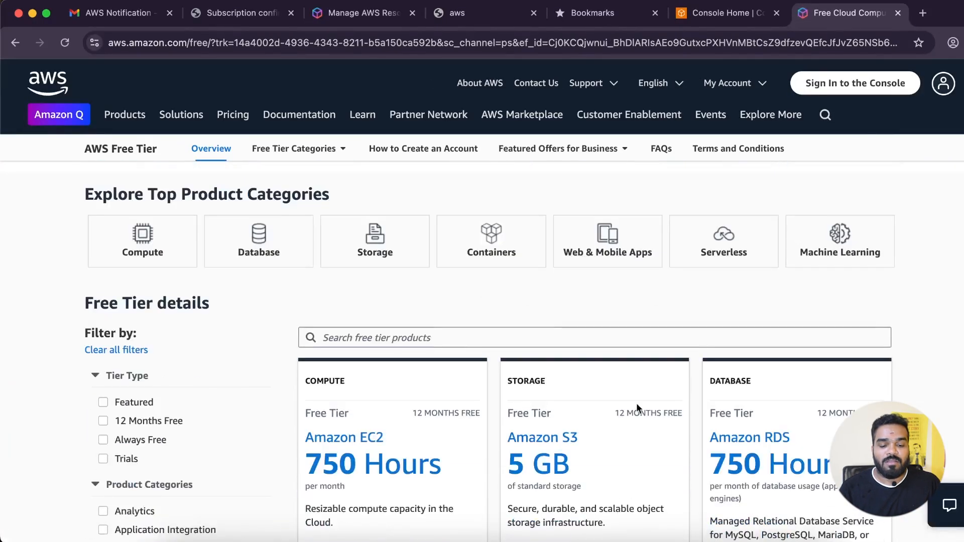
pyautogui.scroll(-2, 637, 402)
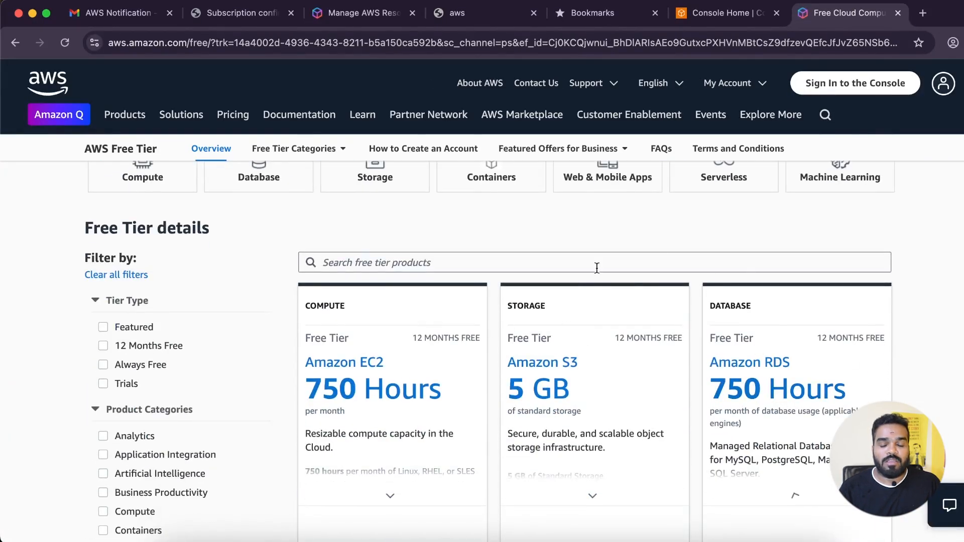
# Open the Lambda service from the Console Home search
pyautogui.click(723, 13)
pyautogui.click(260, 74)
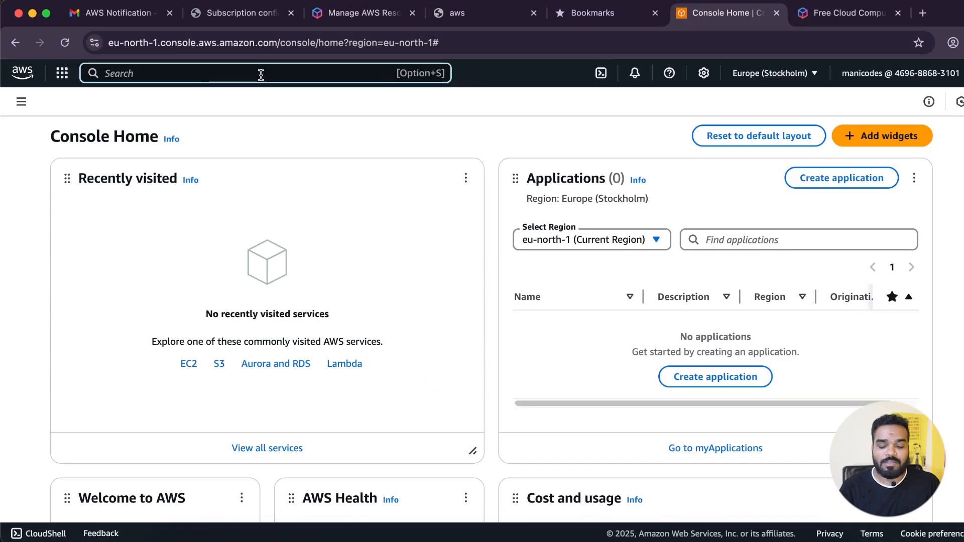
pyautogui.write('lambda')
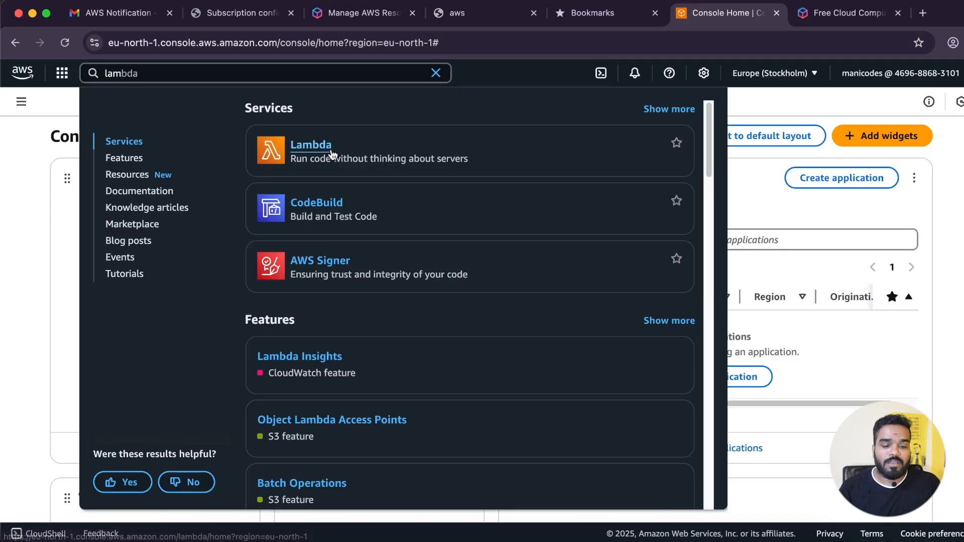
pyautogui.click(316, 149)
# Filter the Free Tier products for 'lambda' and expand the AWS Lambda card's details
pyautogui.click(850, 15)
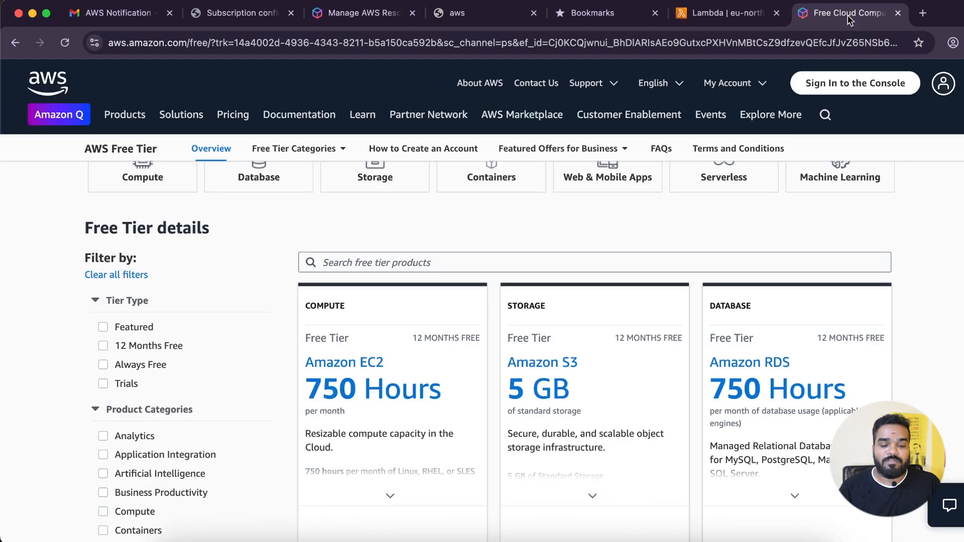
pyautogui.click(497, 261)
pyautogui.write('lam')
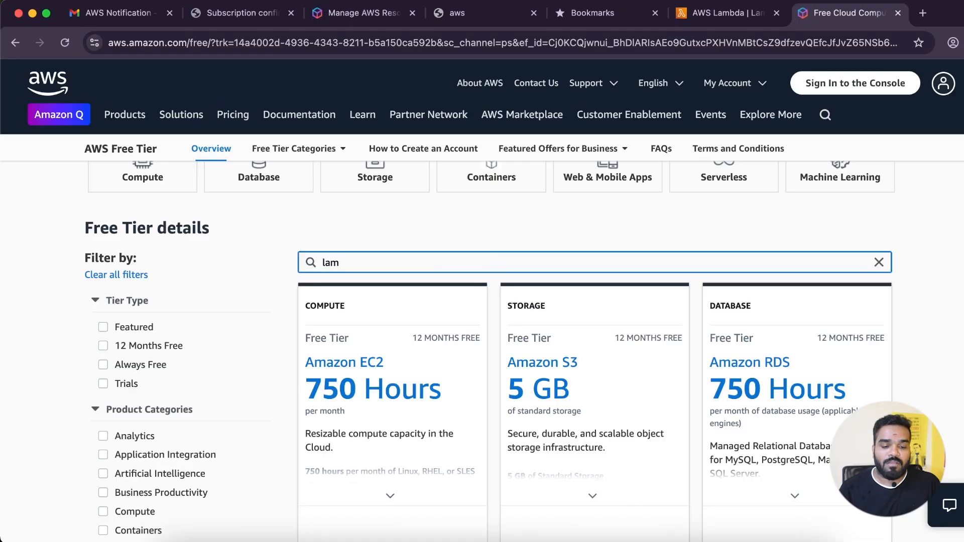
pyautogui.write('bda')
pyautogui.press('BackSpace')
pyautogui.press('BackSpace')
pyautogui.write('bda')
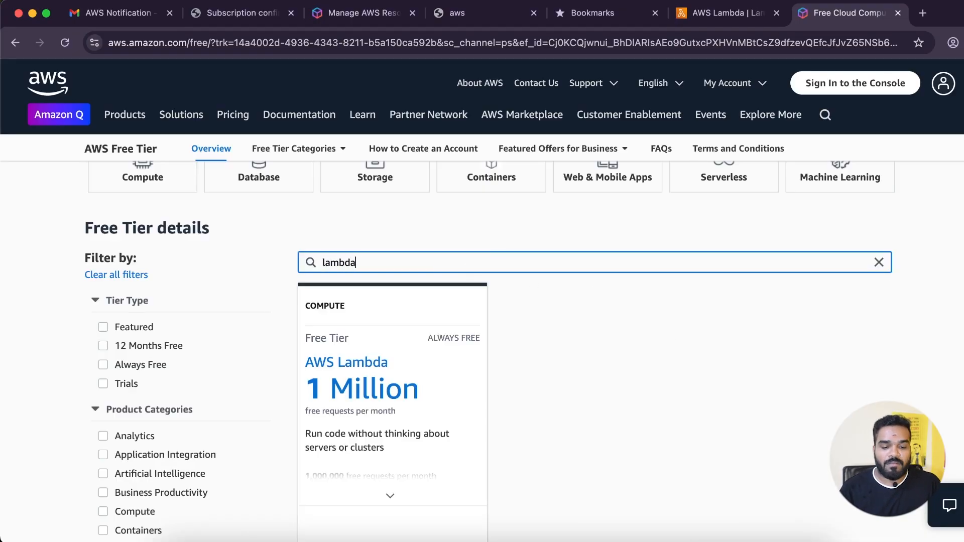
pyautogui.scroll(-2, 639, 354)
pyautogui.click(390, 434)
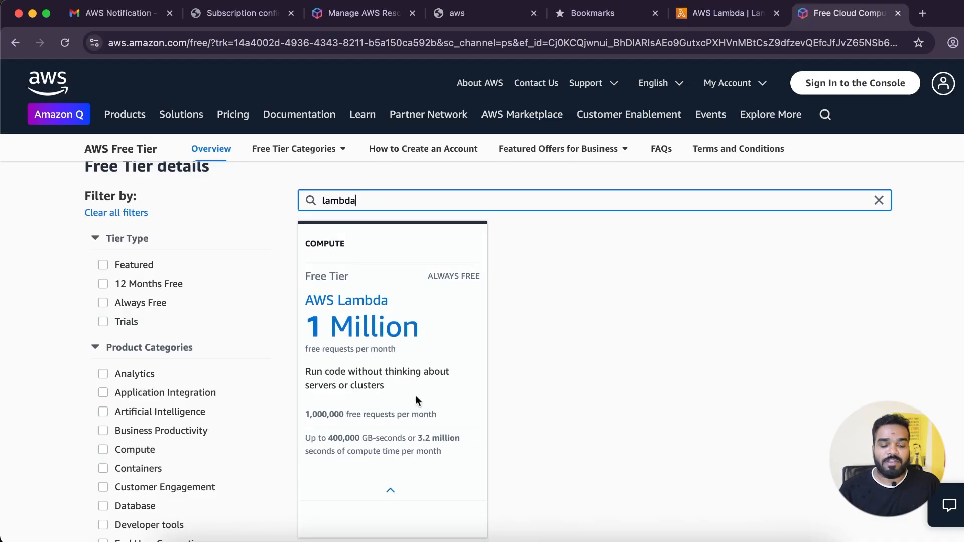
pyautogui.moveTo(414, 384); pyautogui.dragTo(310, 366)
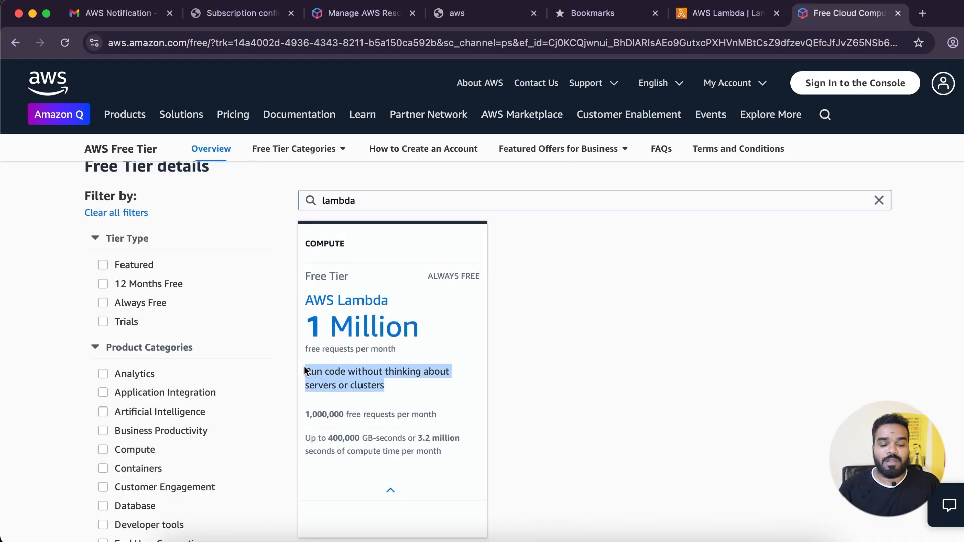